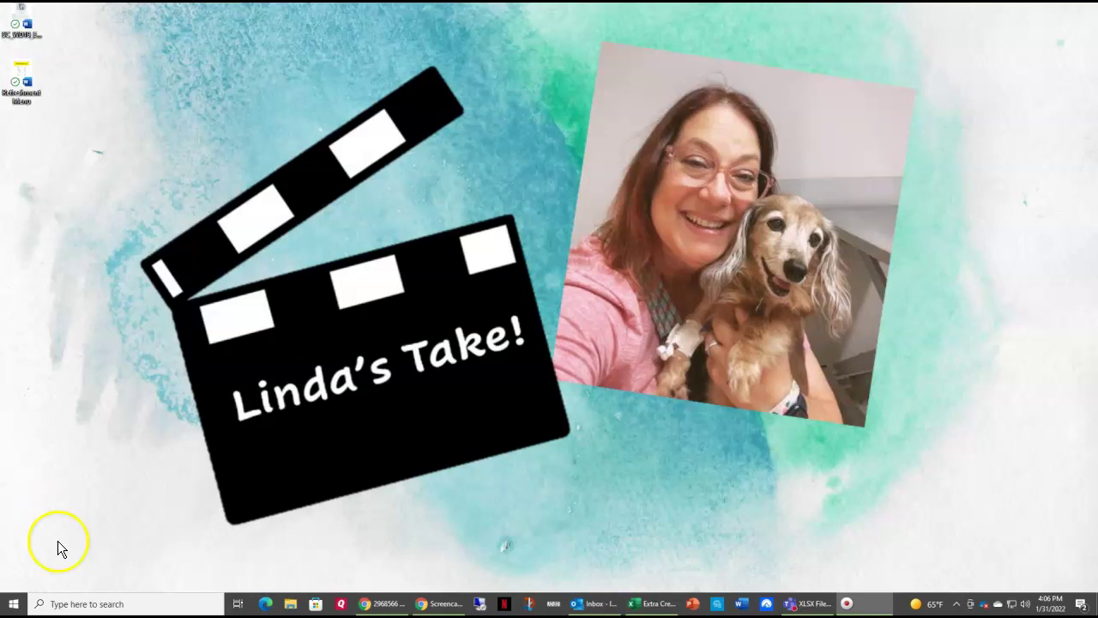
click(14, 606)
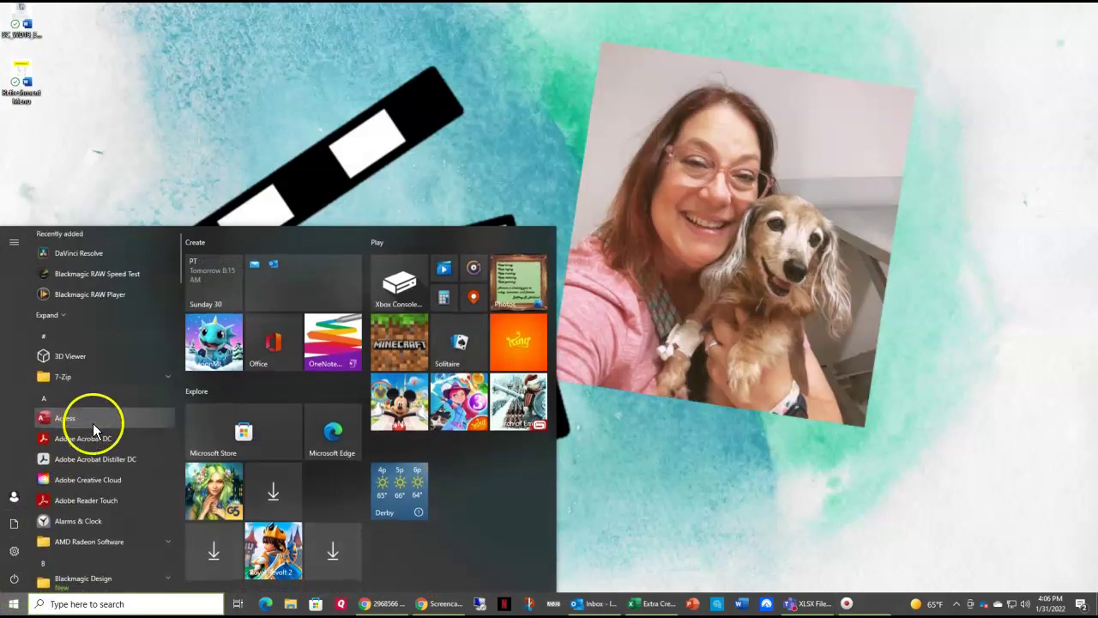
scroll(92, 423, down, 10)
scroll(94, 425, down, 15)
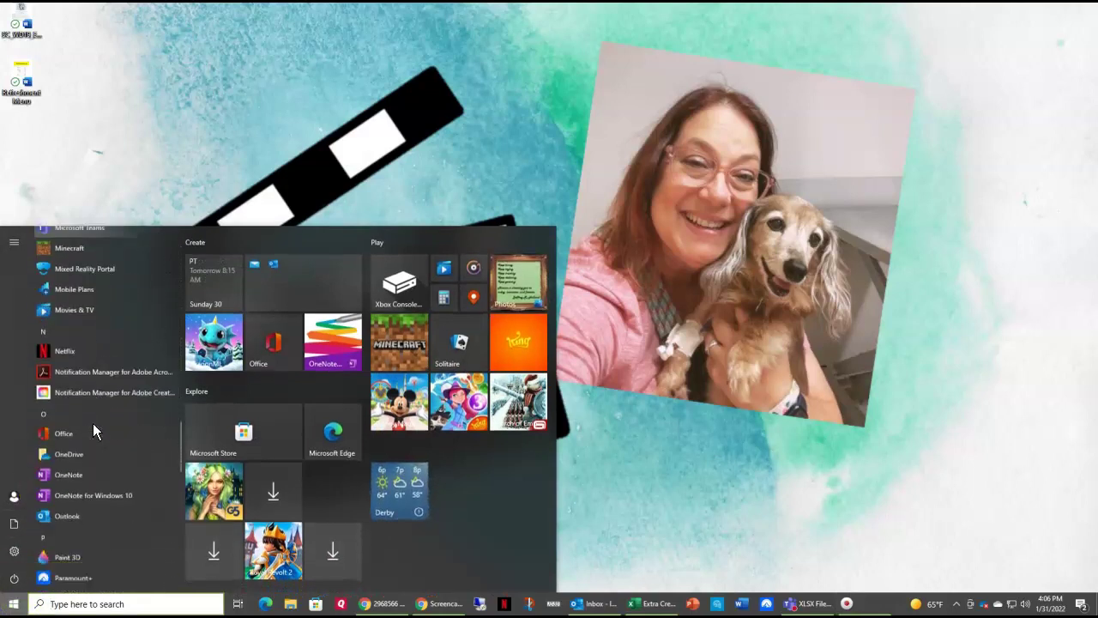
scroll(92, 423, down, 5)
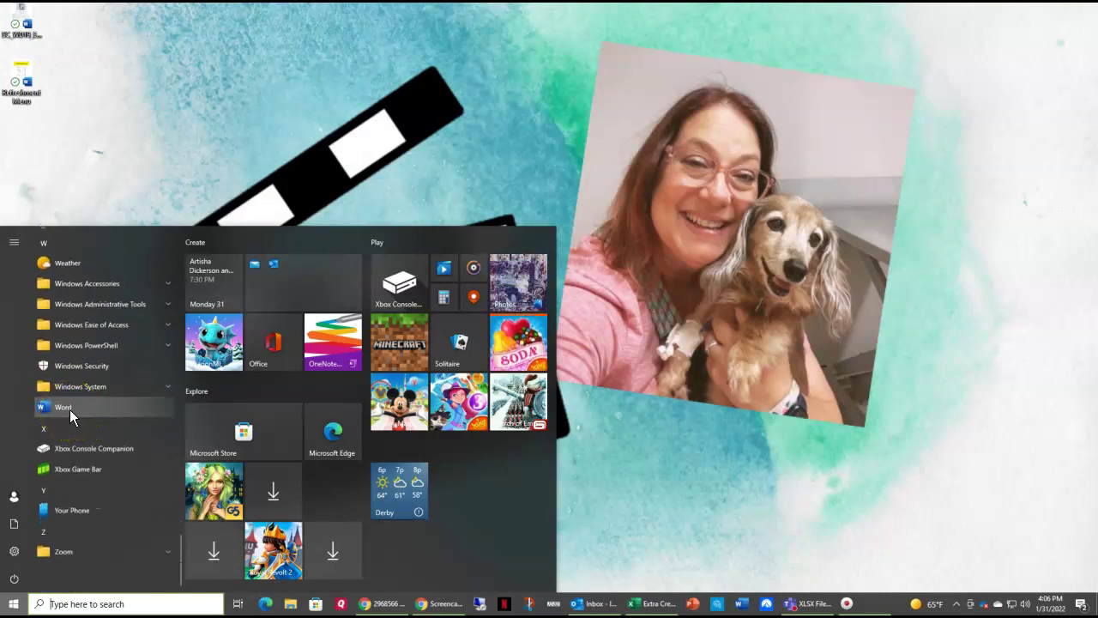
Step: Search the computer for "word", launch Word and create a new blank document
click(70, 604)
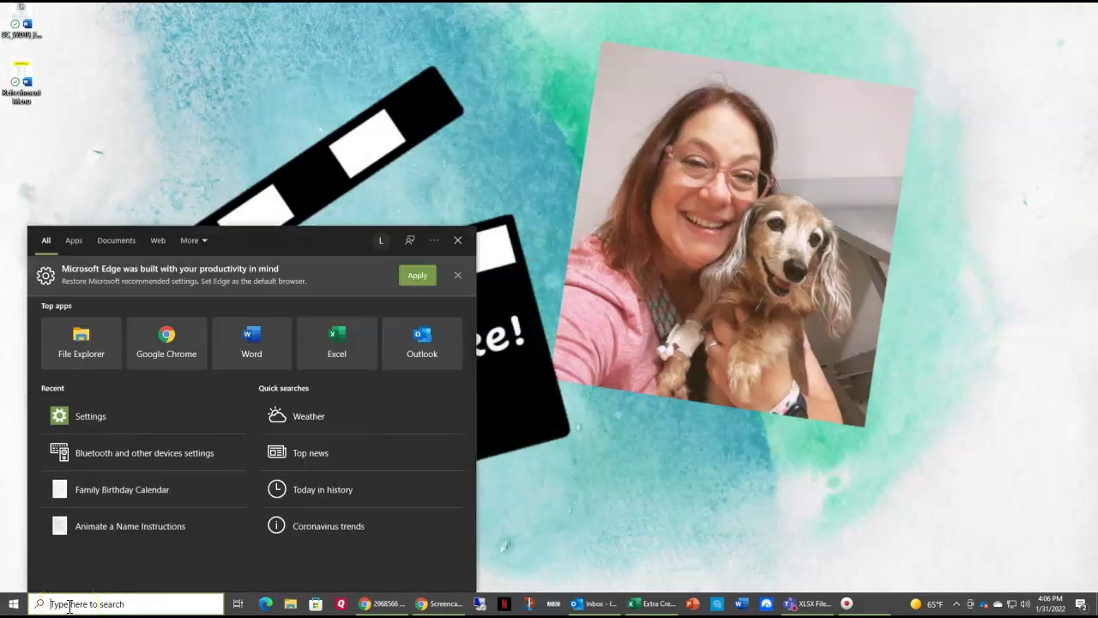
text(word)
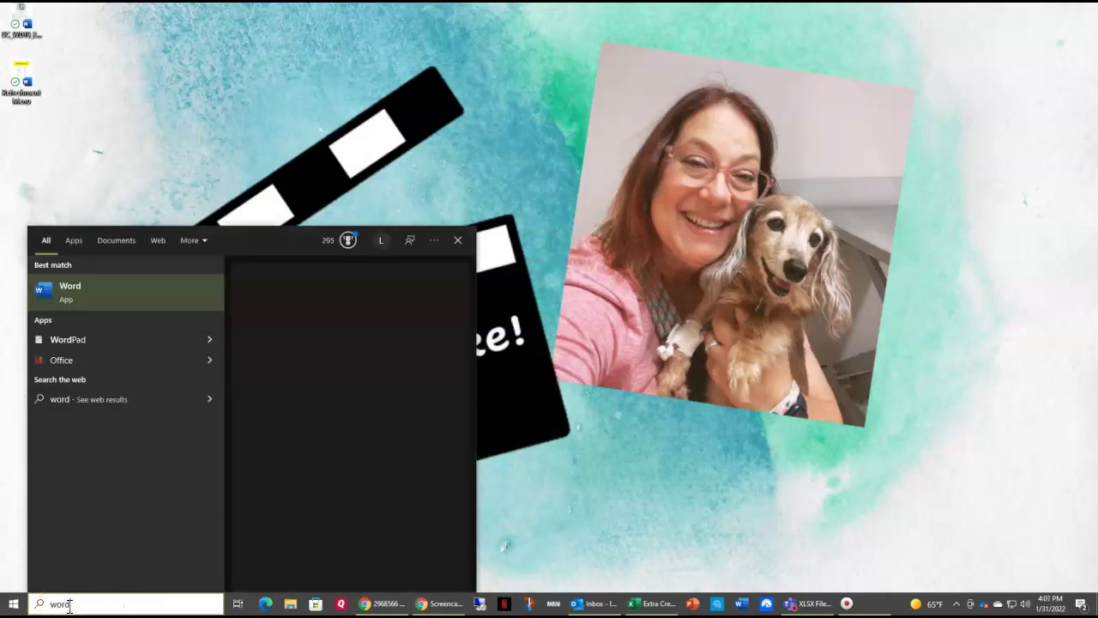
click(60, 287)
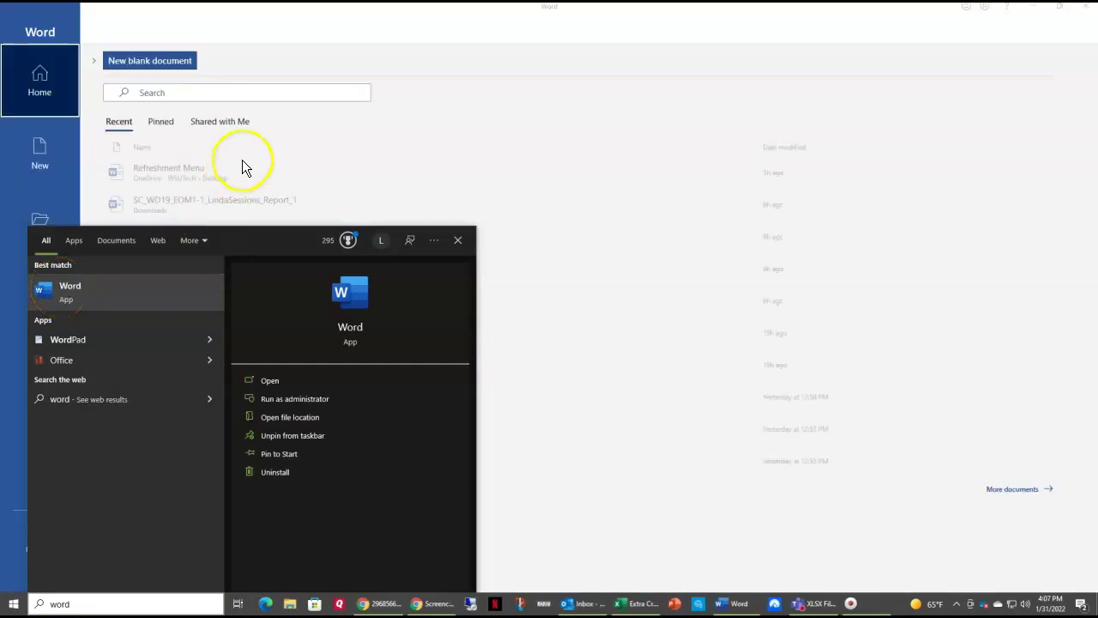
click(459, 242)
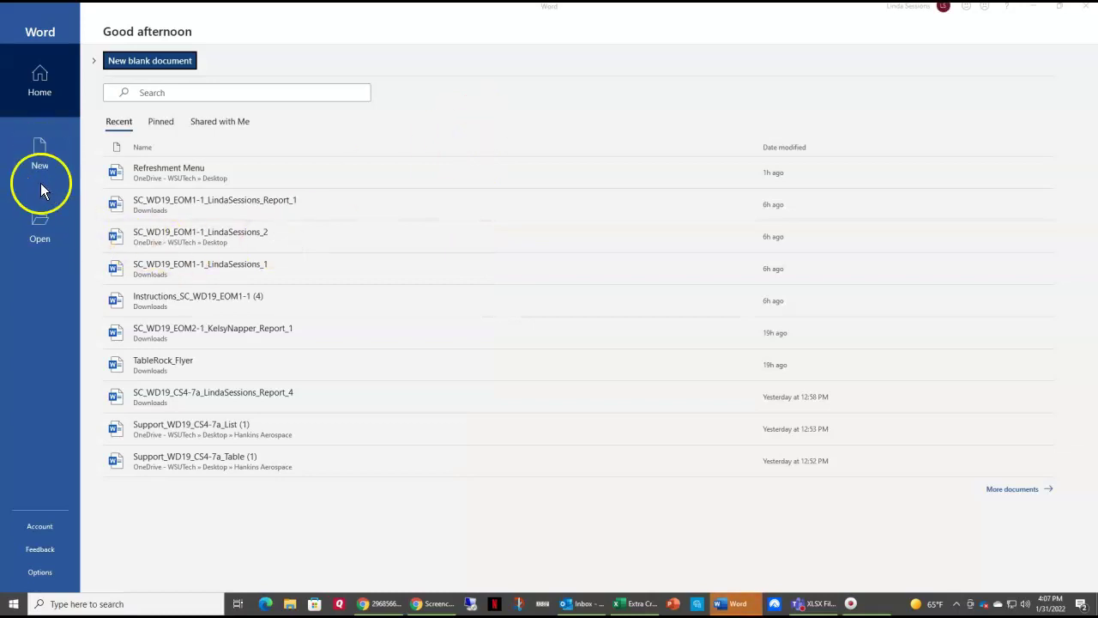
click(40, 154)
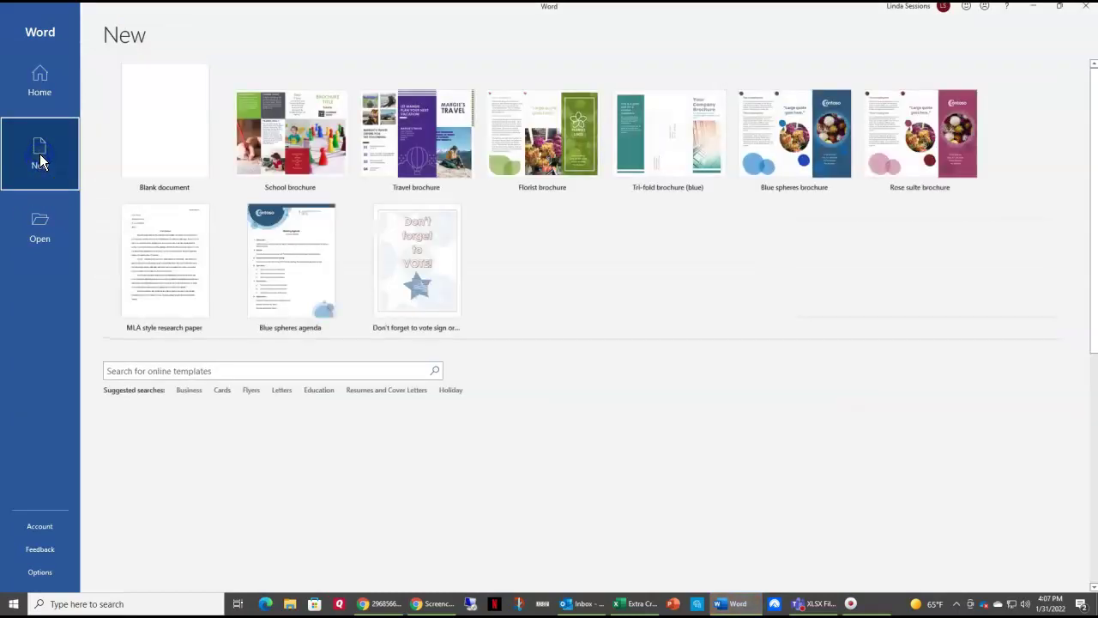
click(153, 136)
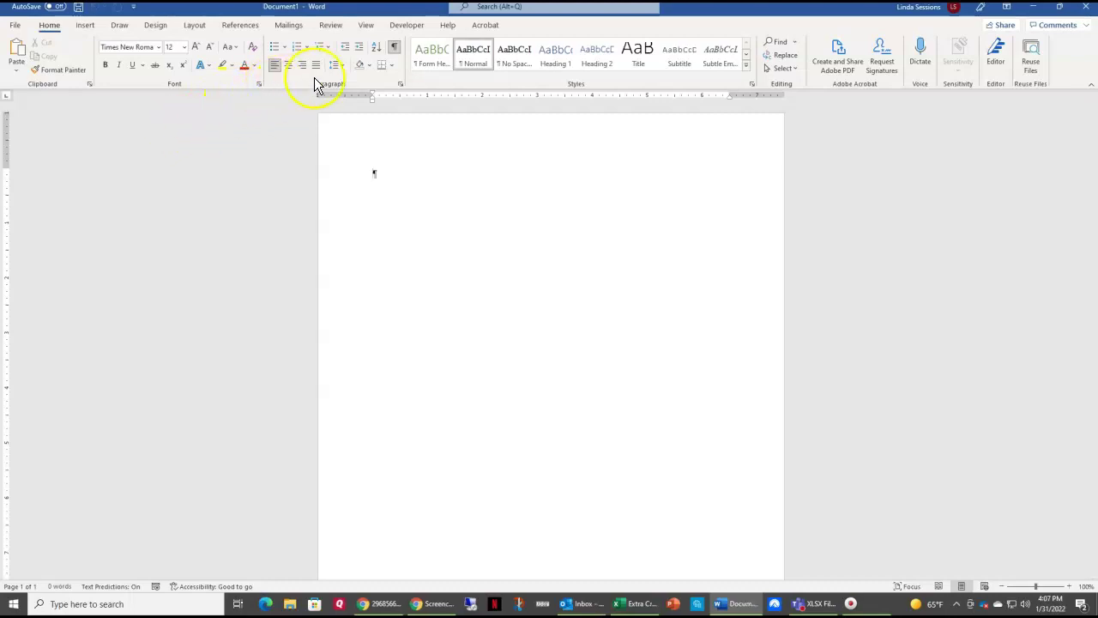
Step: Show the document's formatting marks and set its view to Print Layout
click(394, 49)
click(395, 49)
click(370, 24)
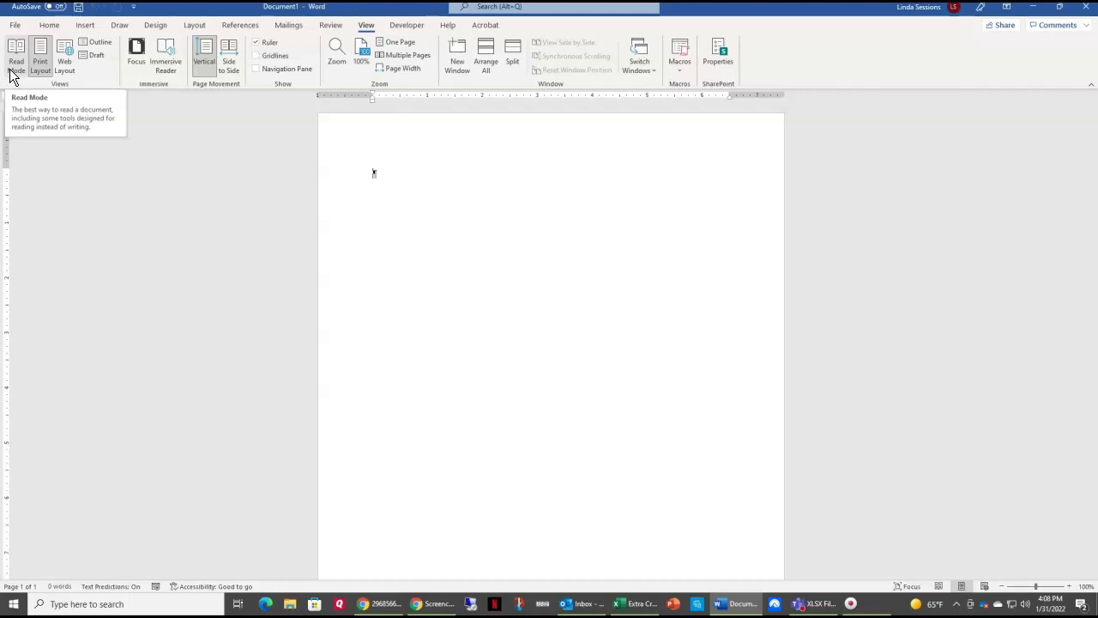
click(42, 63)
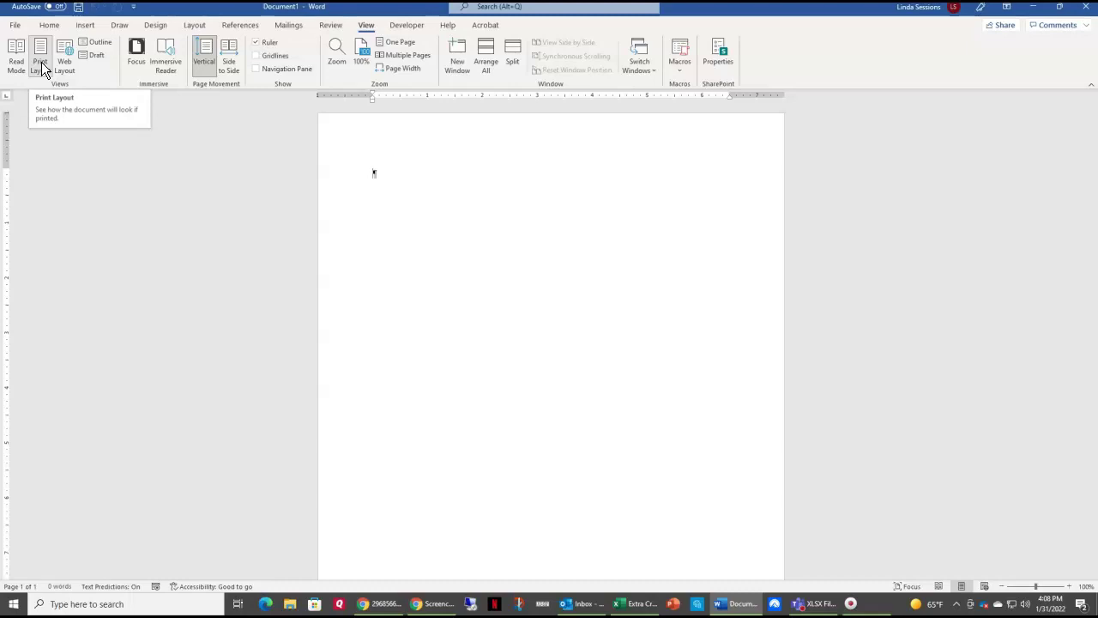
click(71, 68)
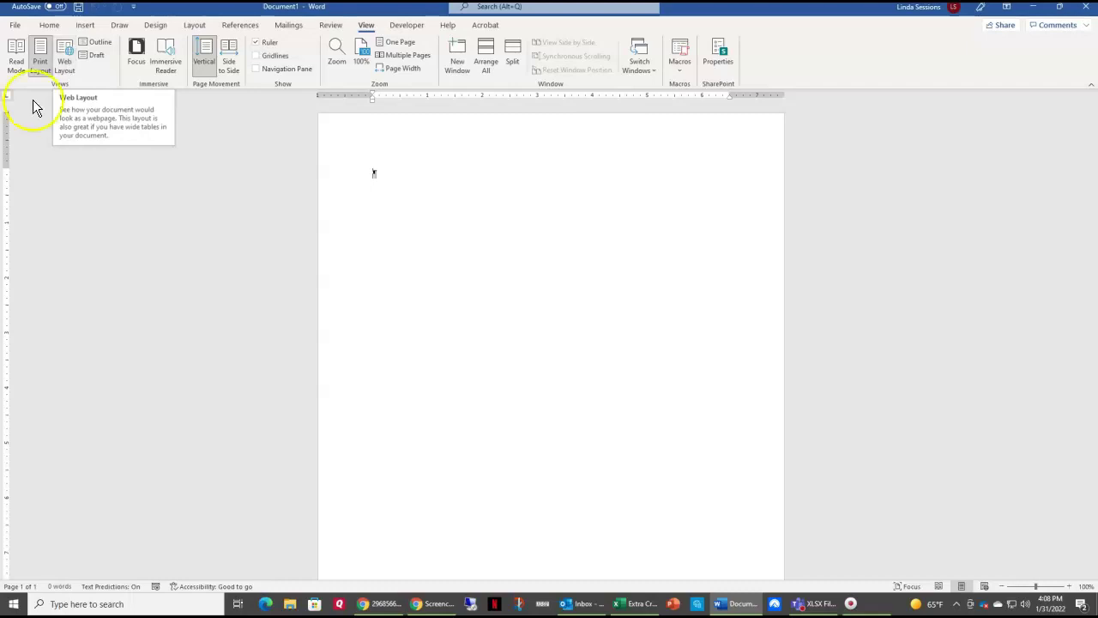
click(43, 72)
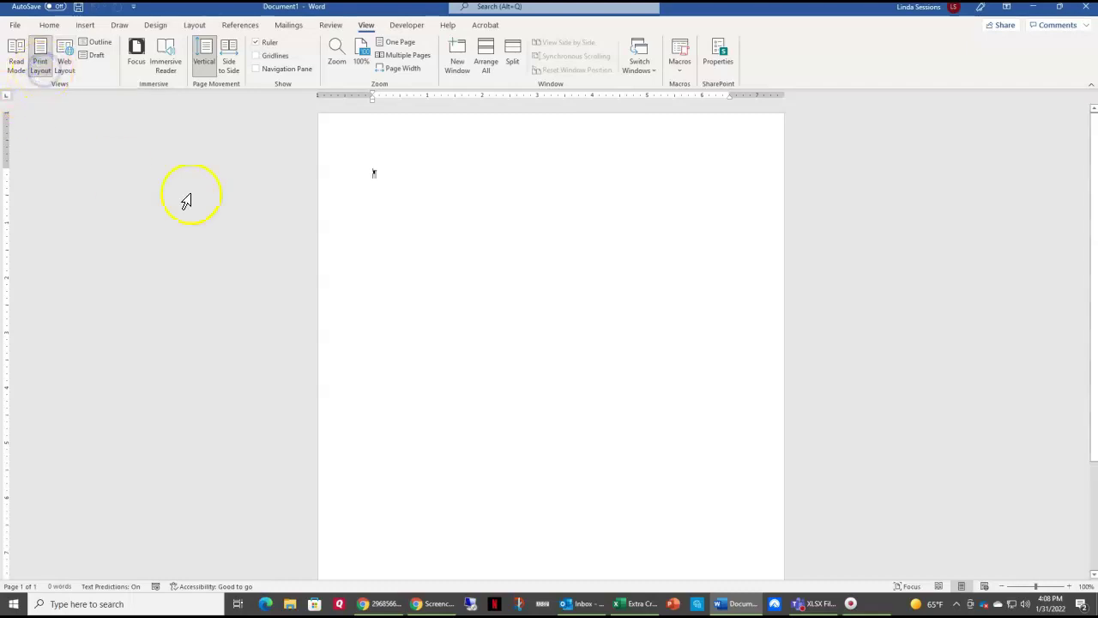
Step: Draw a horizontal scroll banner shape about 5.7" wide and 2.09" high near the top of the page
click(85, 28)
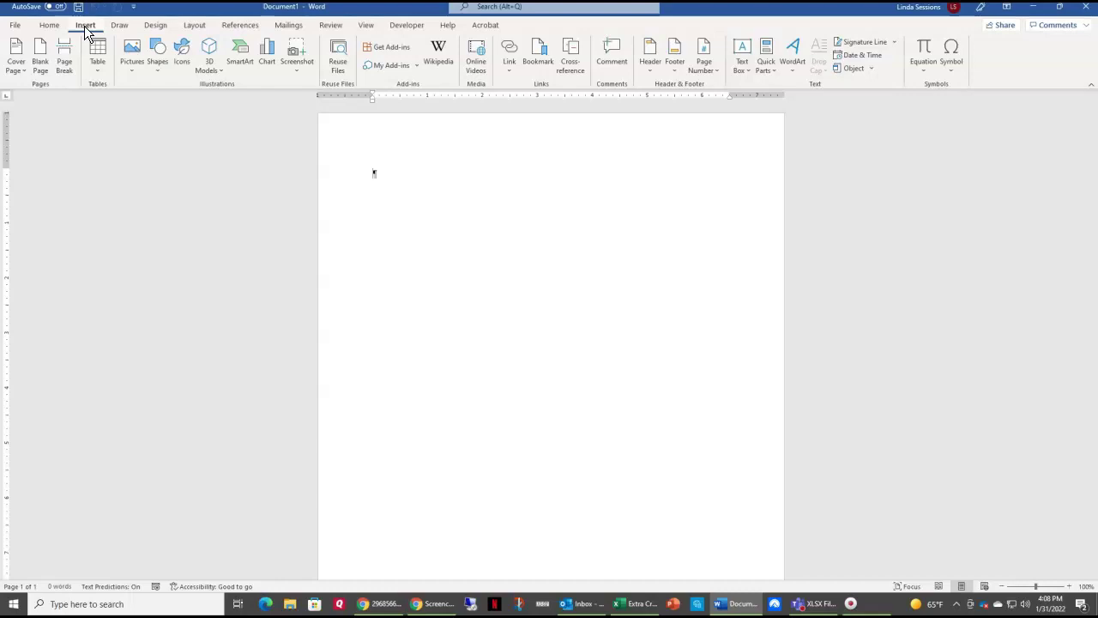
click(158, 65)
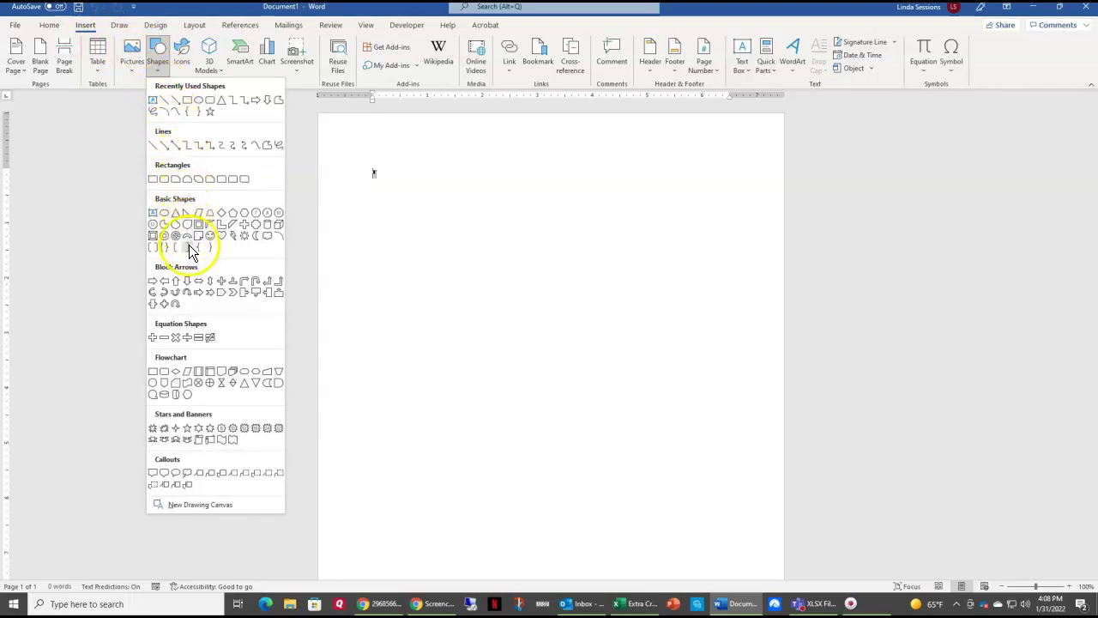
click(210, 441)
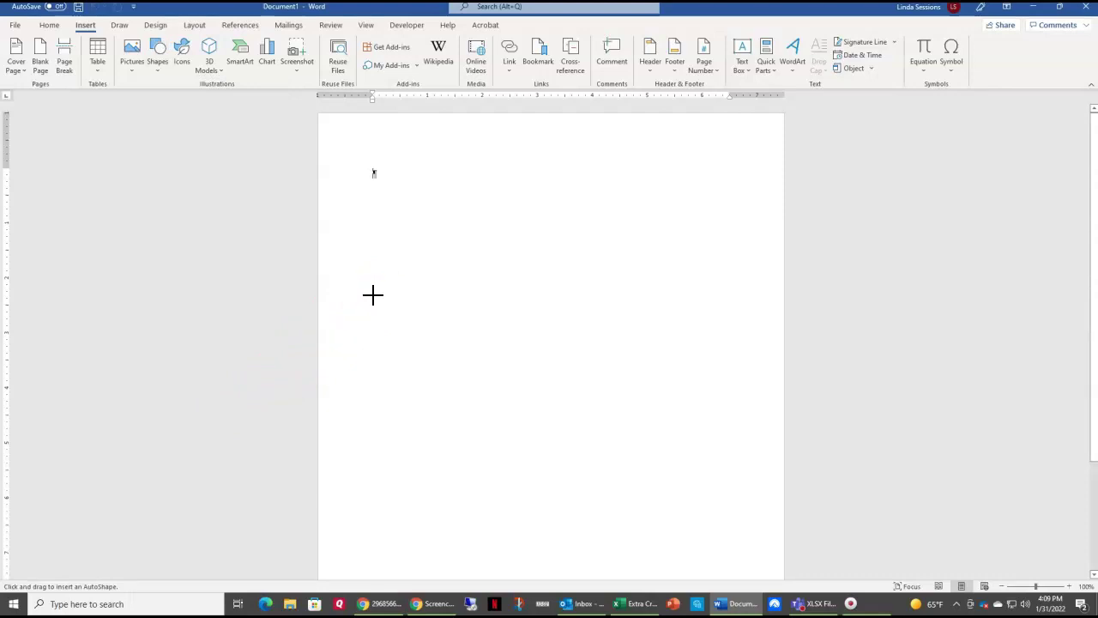
drag(378, 192, 693, 307)
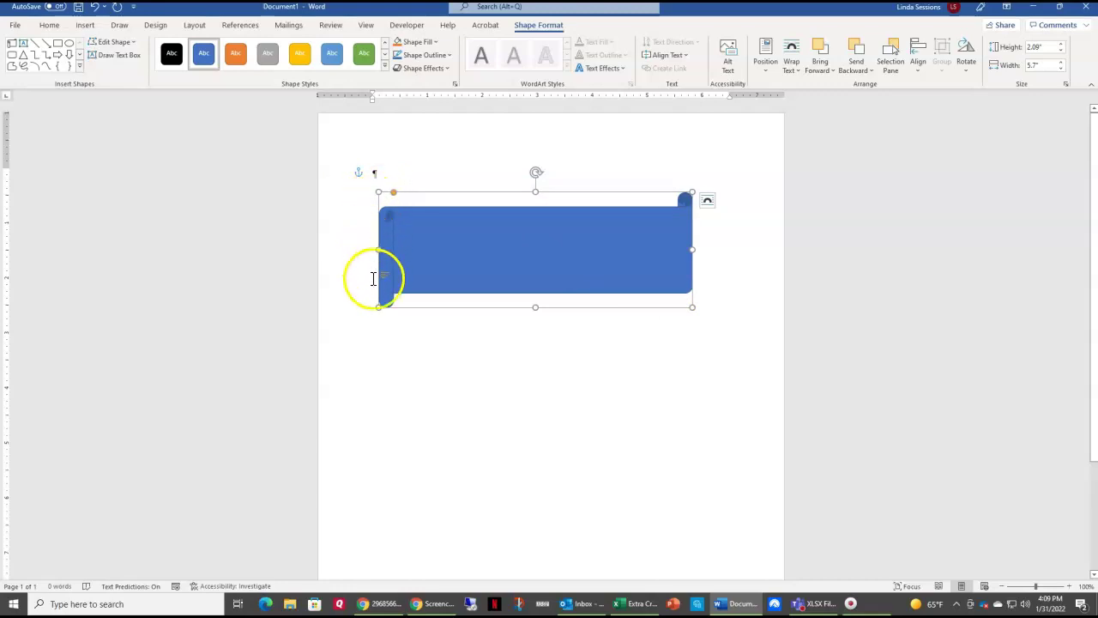
Step: Resize the scroll freehand with its sizing handles to about 3.44" wide and 2.19" high
drag(378, 309, 342, 291)
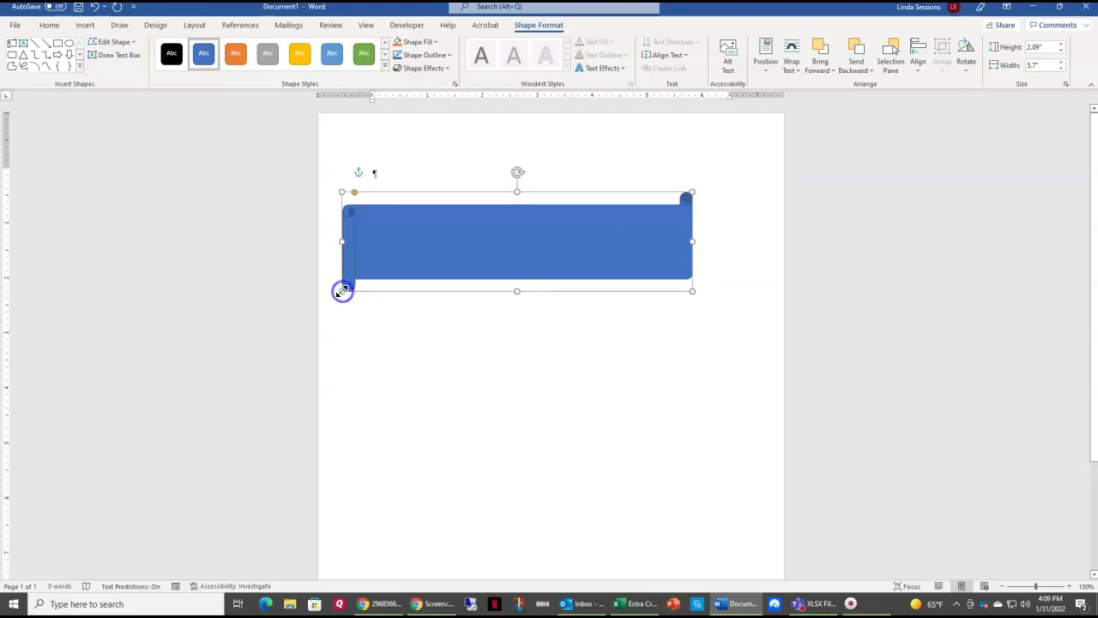
drag(344, 241, 504, 251)
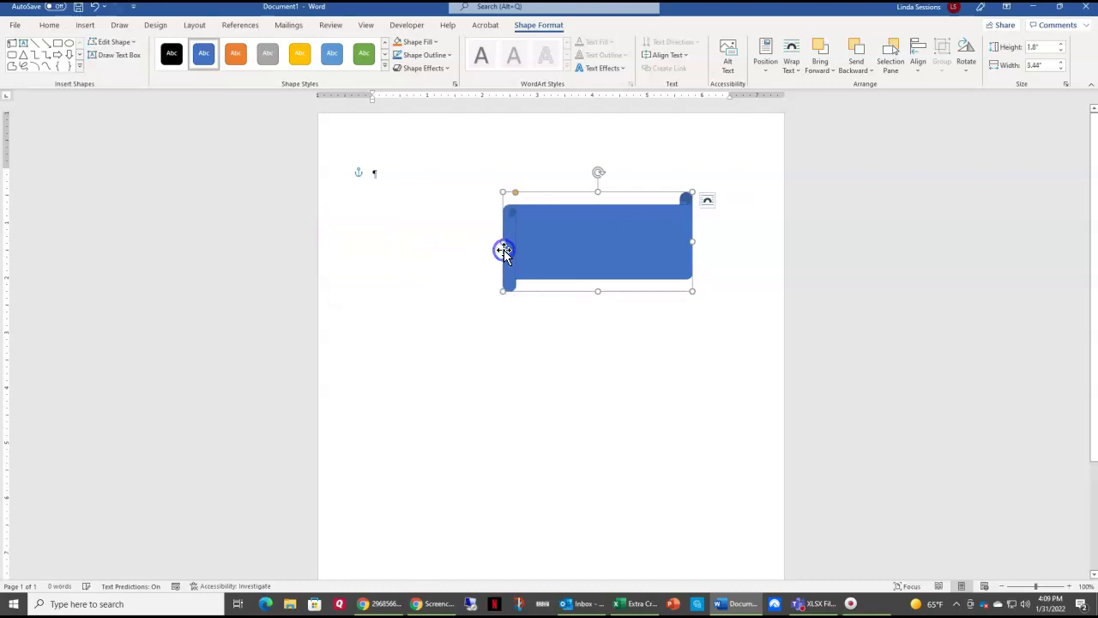
drag(598, 192, 591, 171)
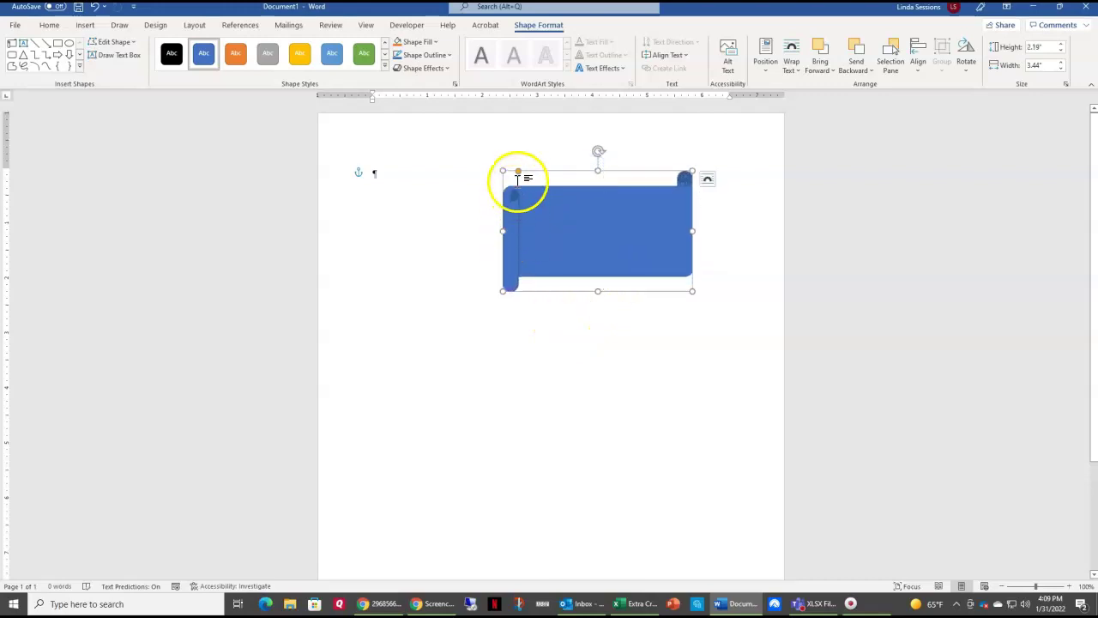
Step: Try reshaping the scroll's curls, first enlarging them and flattening them completely after that
click(522, 177)
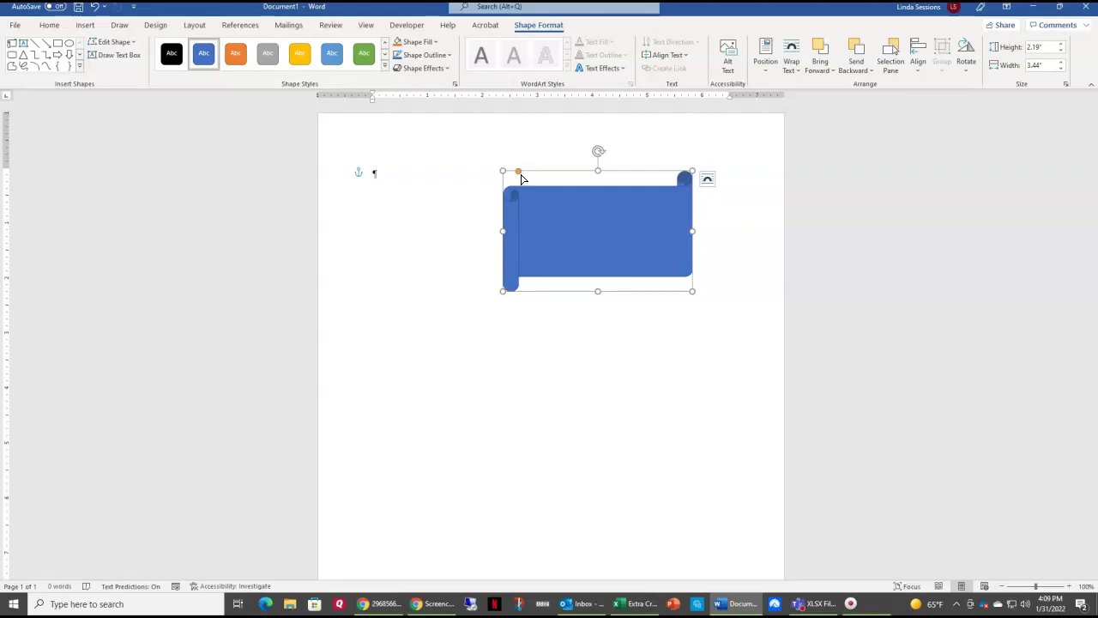
drag(520, 175, 561, 225)
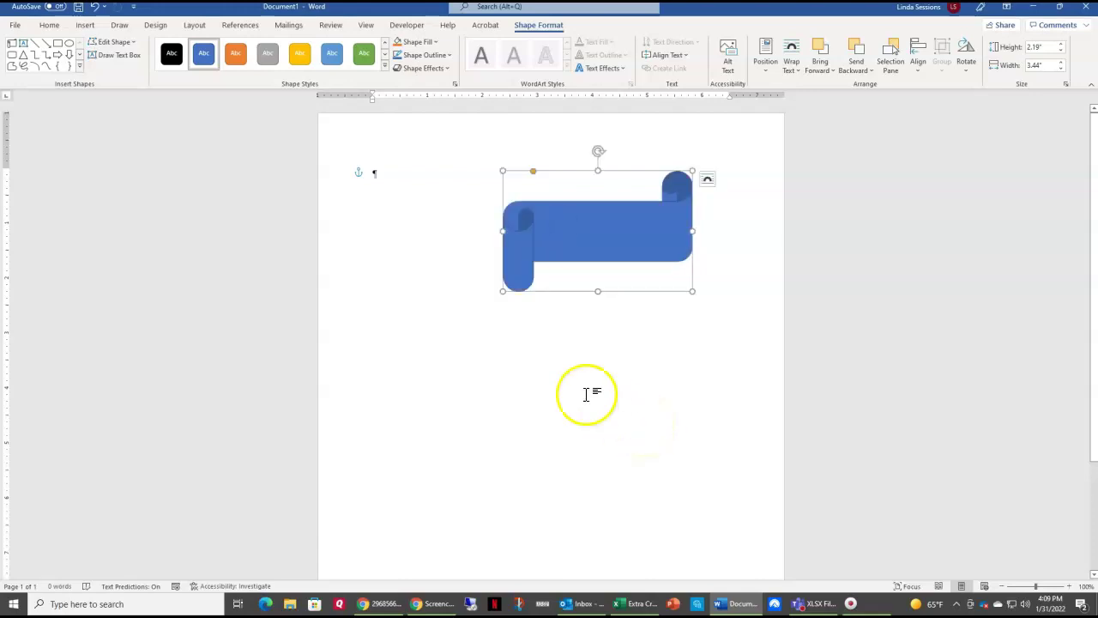
drag(532, 174, 506, 149)
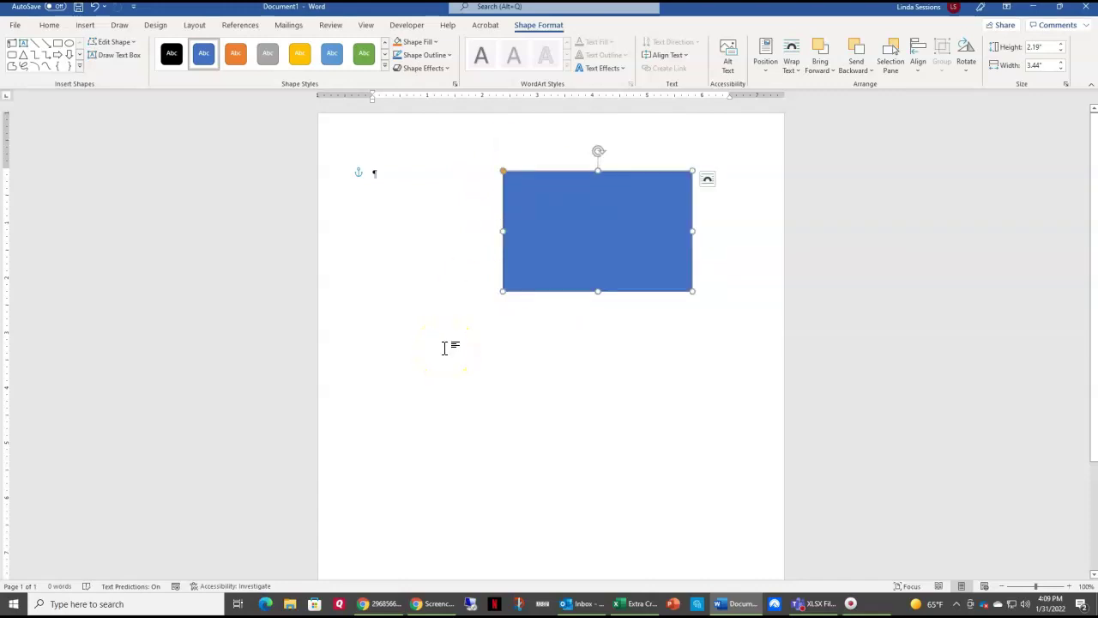
Step: Undo the scroll's curl adjustments and the last height and width changes
click(97, 10)
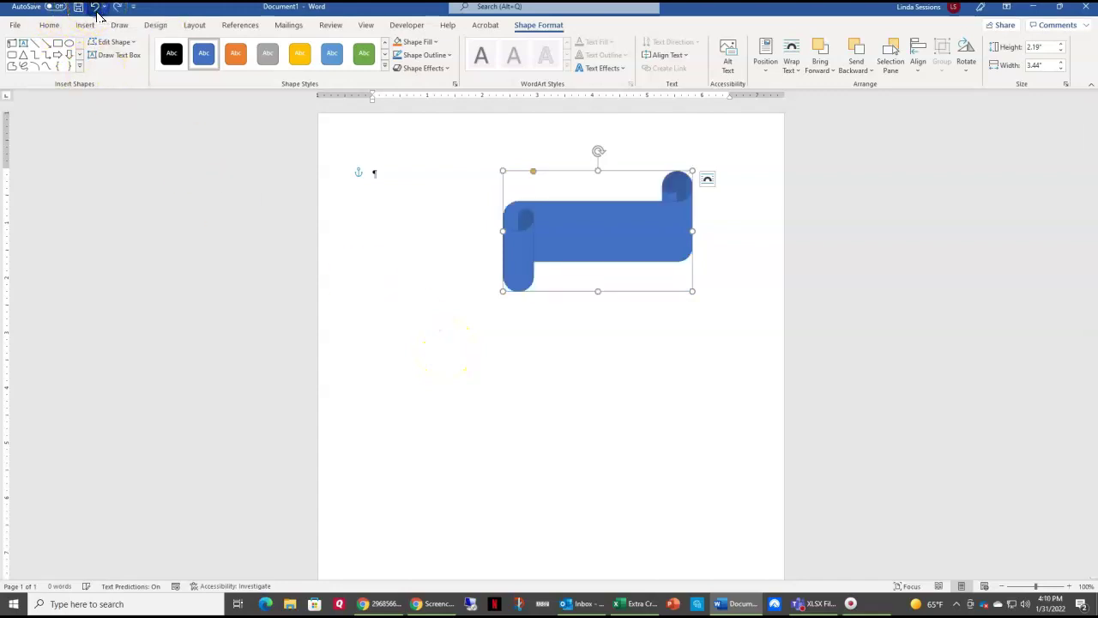
click(97, 10)
click(97, 11)
click(97, 10)
click(97, 11)
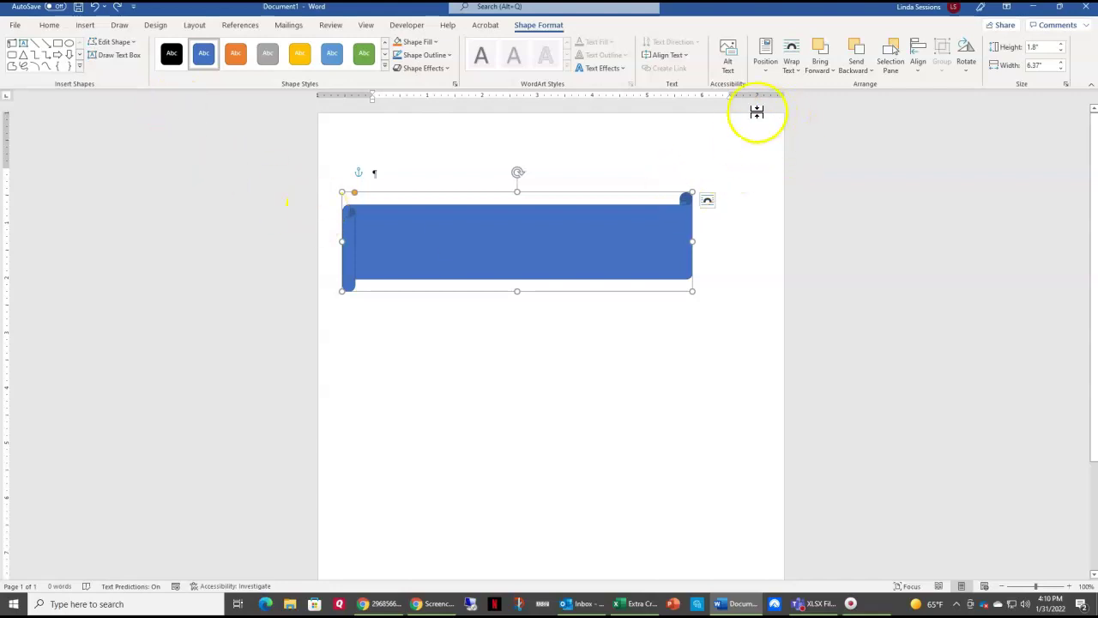
Step: Set the scroll shape's height to 2" and its width to 6"
click(1050, 46)
text(2)
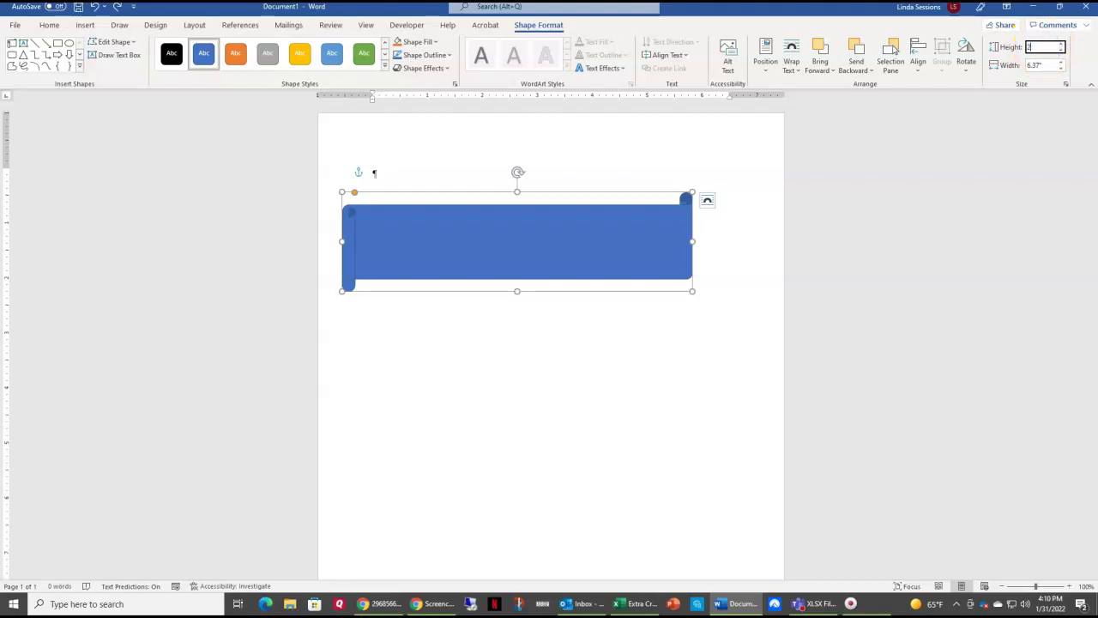
key(Return)
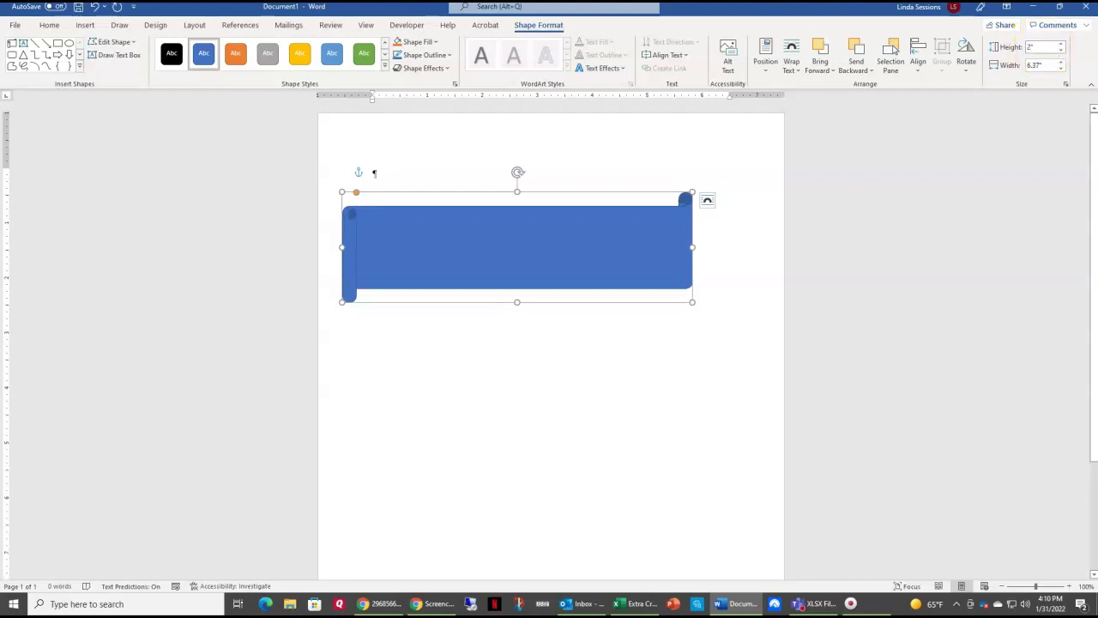
click(1045, 66)
text(6)
key(Return)
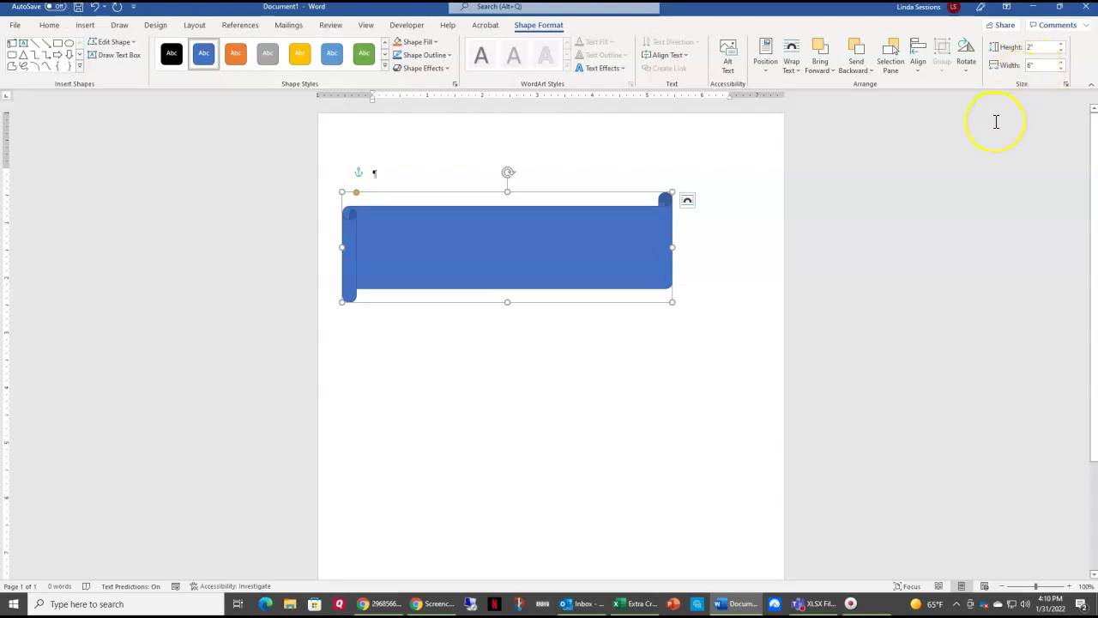
Step: Position the scroll shape in the top center of the page with square text wrapping
click(767, 72)
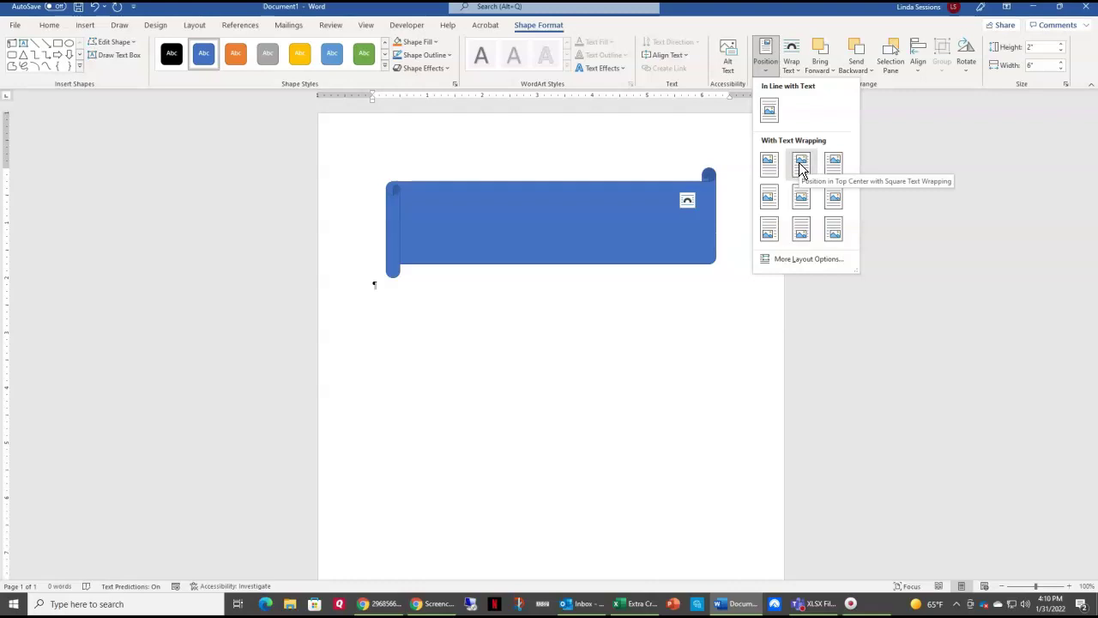
click(800, 163)
click(717, 260)
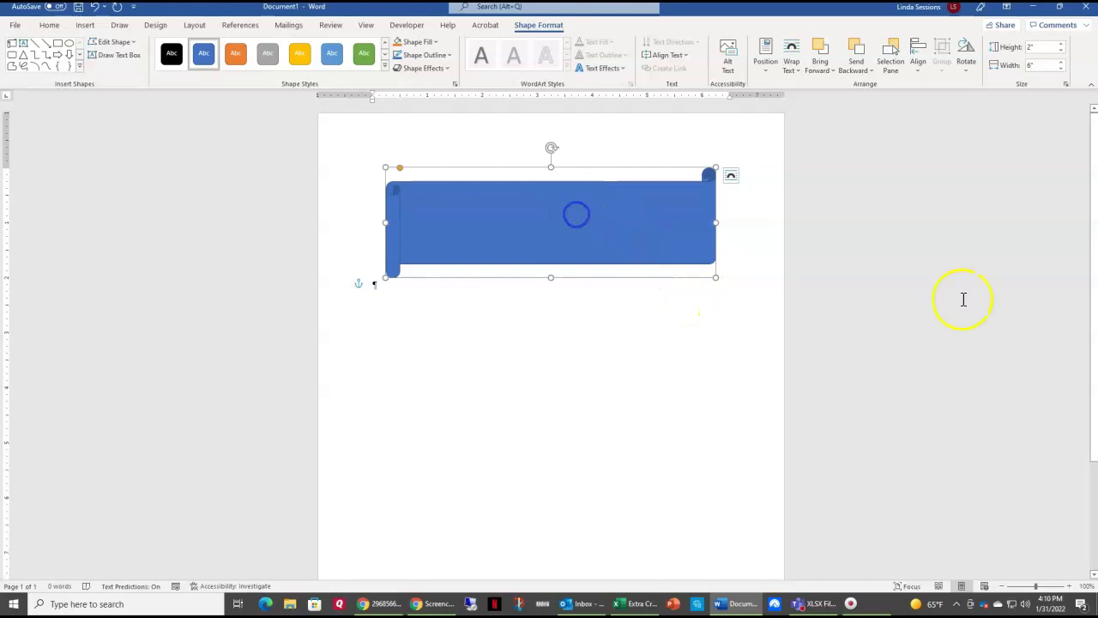
Step: Enter the text "Refreshments" inside the scroll shape
text(Regresh)
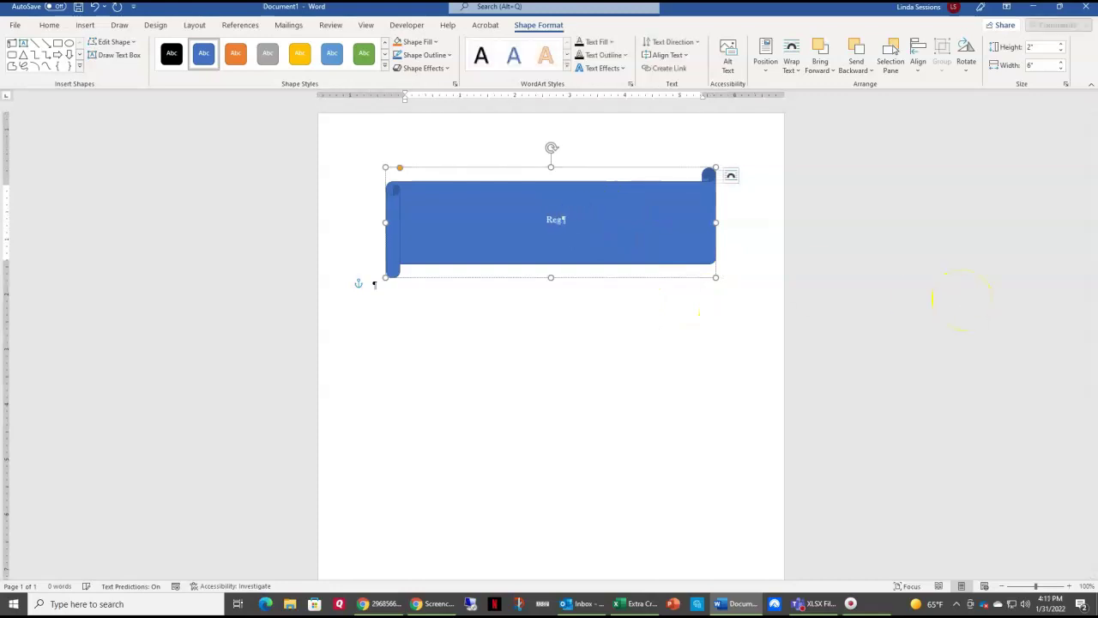
key(BackSpace)
key(BackSpace)
key(BackSpace)
key(BackSpace)
key(BackSpace)
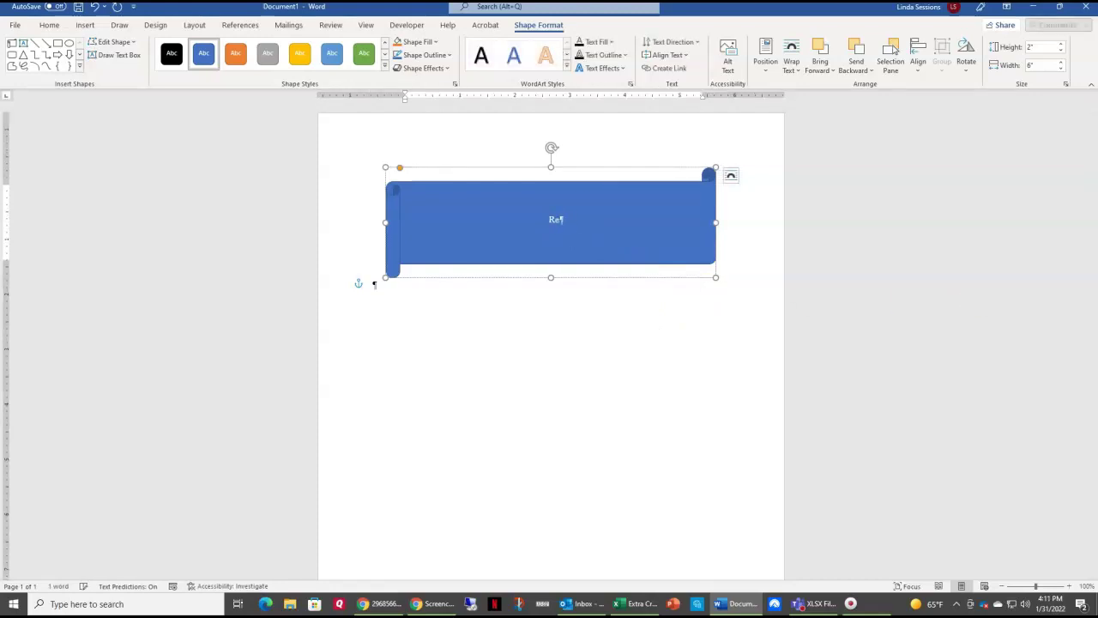
text(freshments)
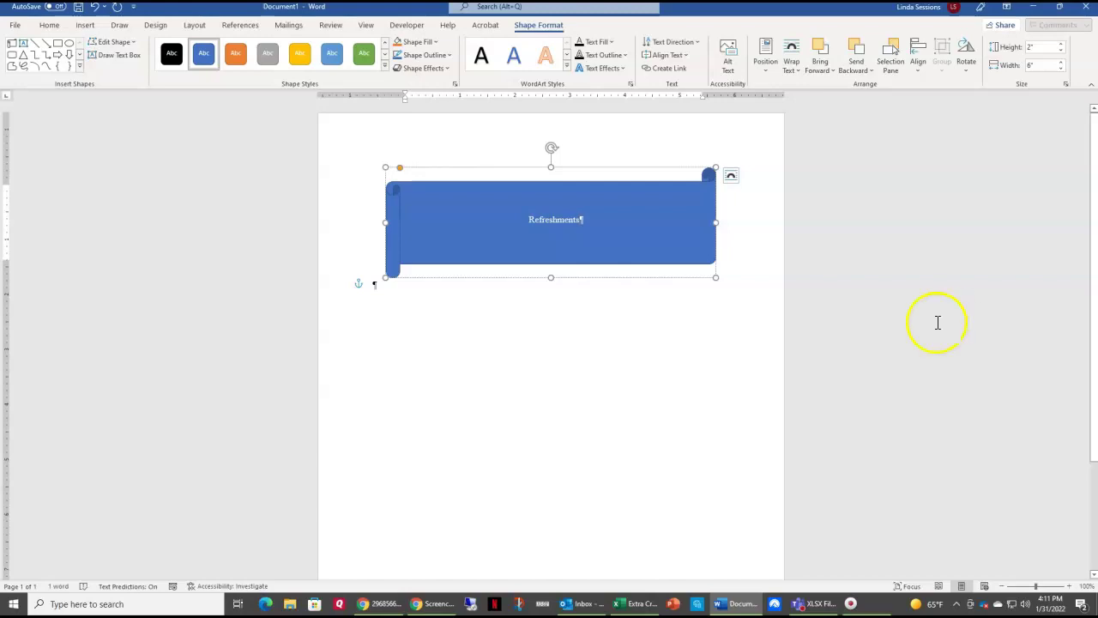
Step: Format the "Refreshments" text in the scroll as Comic Sans MS, size 48, in black
double_click(551, 218)
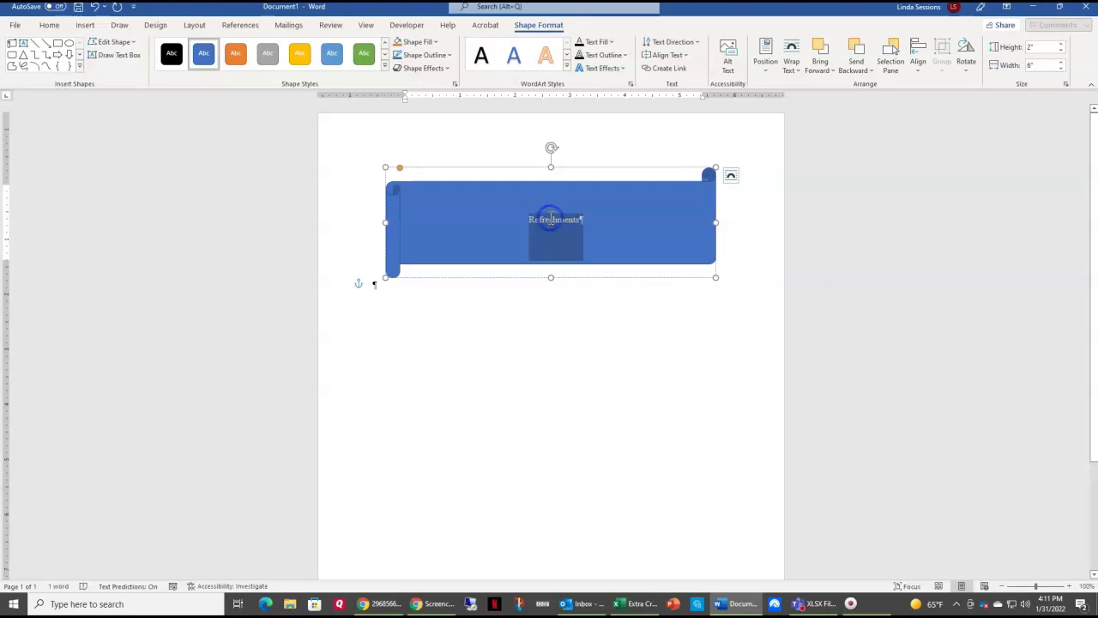
click(598, 198)
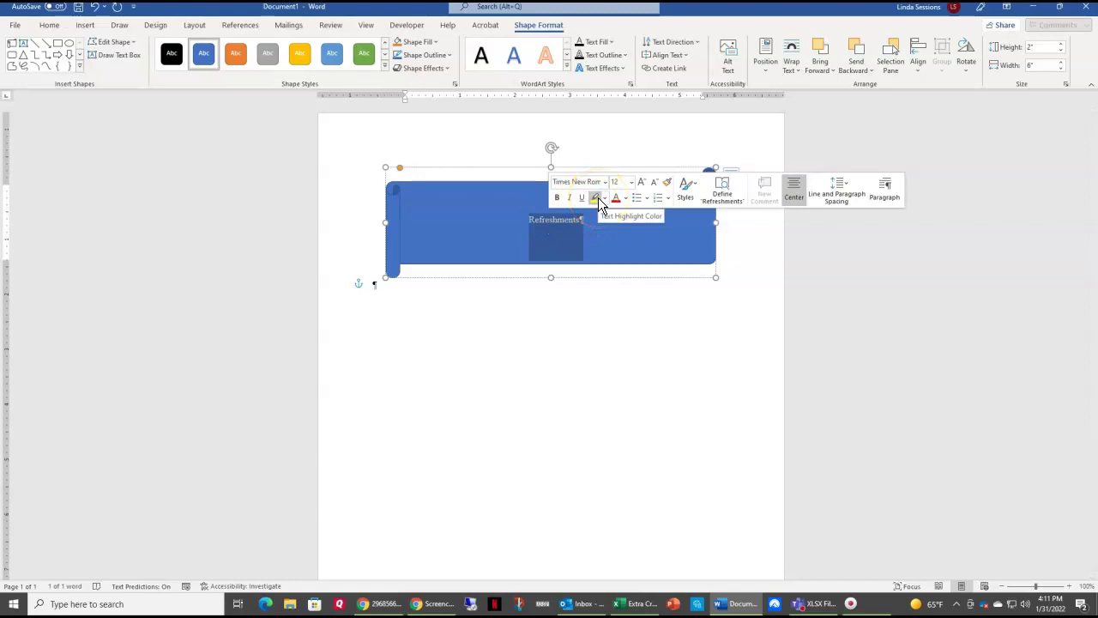
click(604, 183)
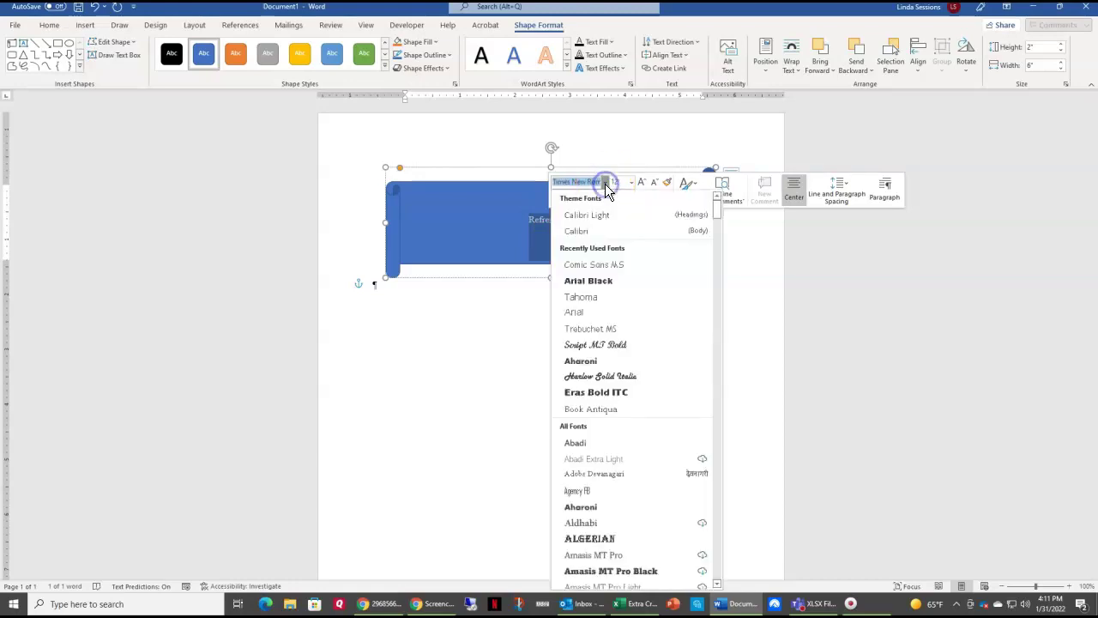
click(583, 264)
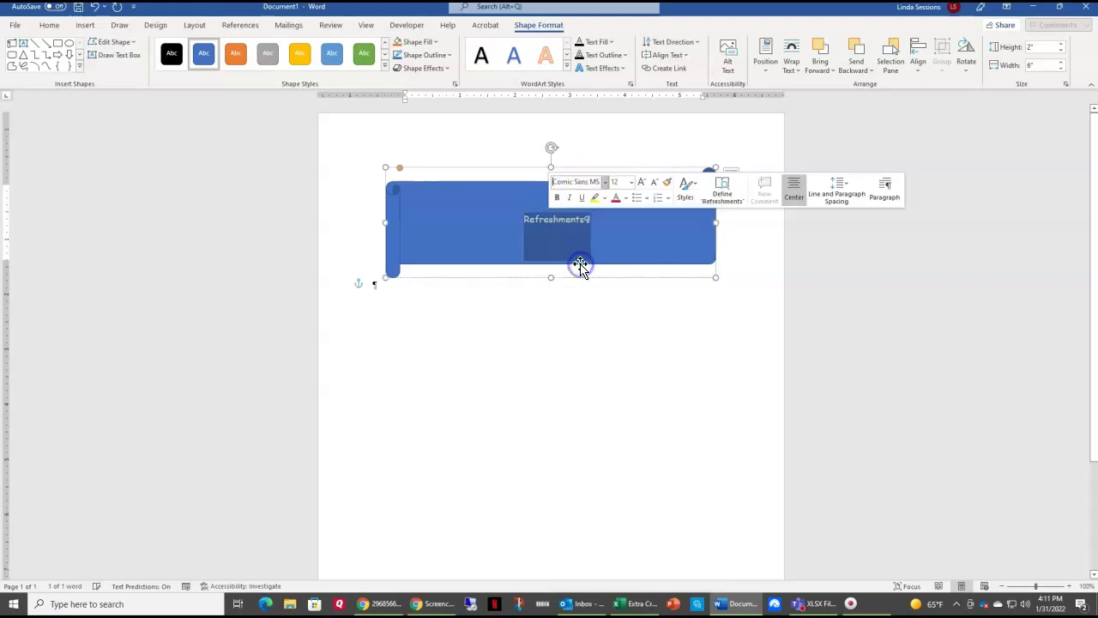
click(632, 182)
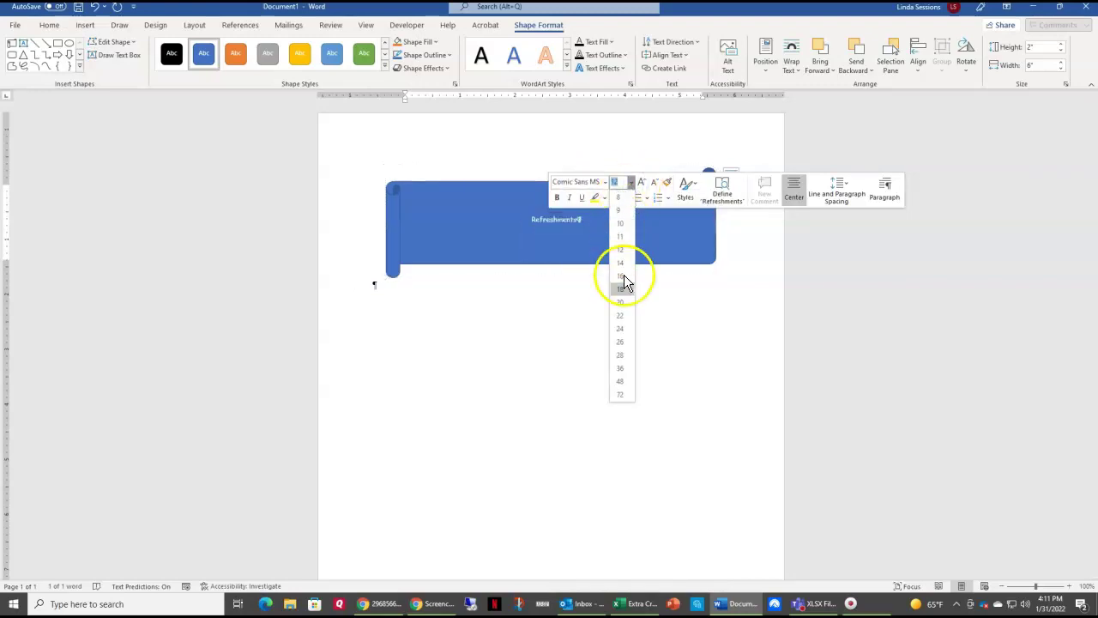
click(619, 381)
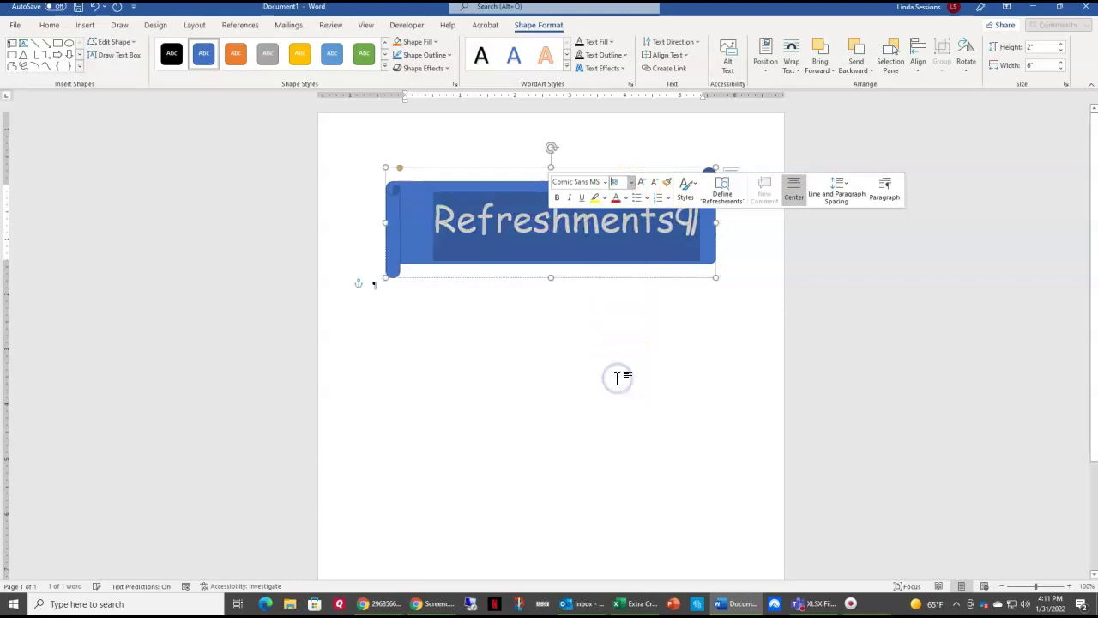
click(626, 199)
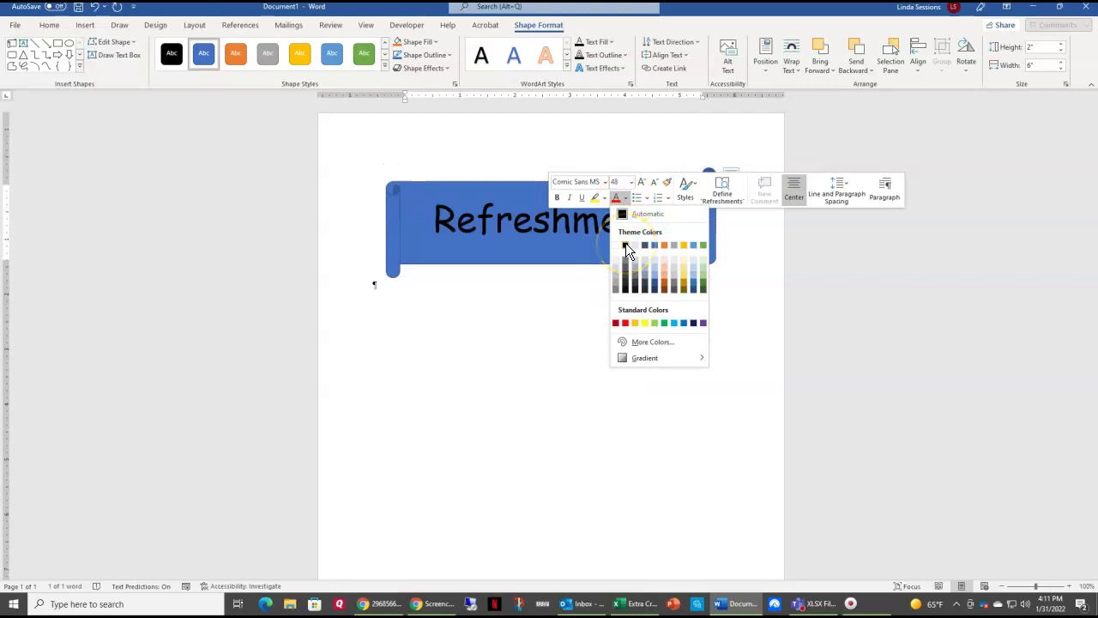
click(625, 244)
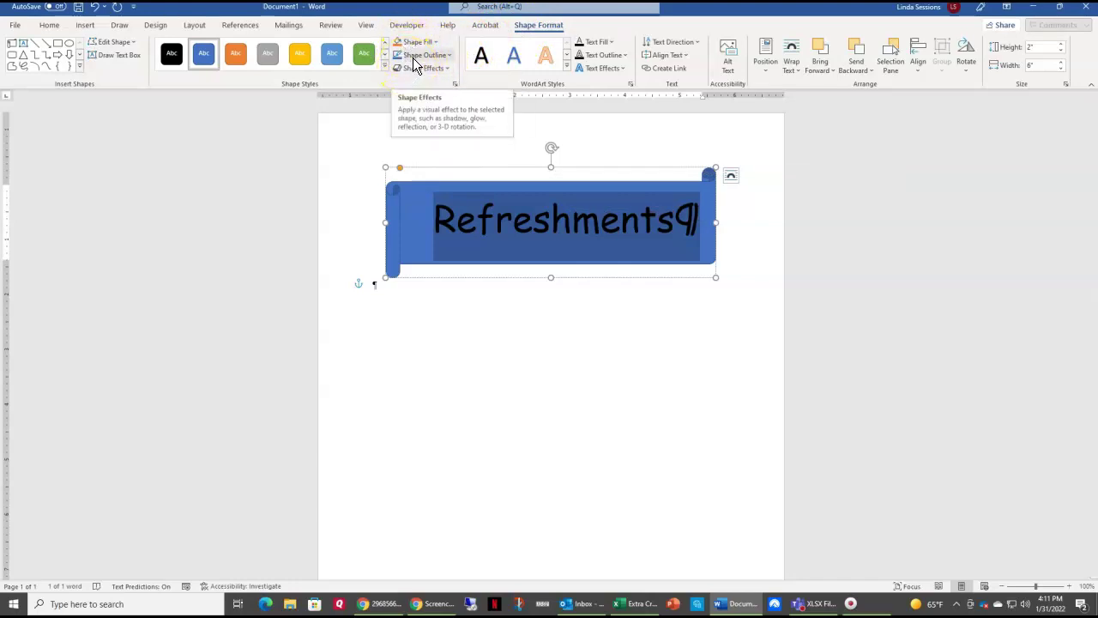
Step: Give the scroll shape a red outline of 1½ pt weight and a yellow fill
click(452, 55)
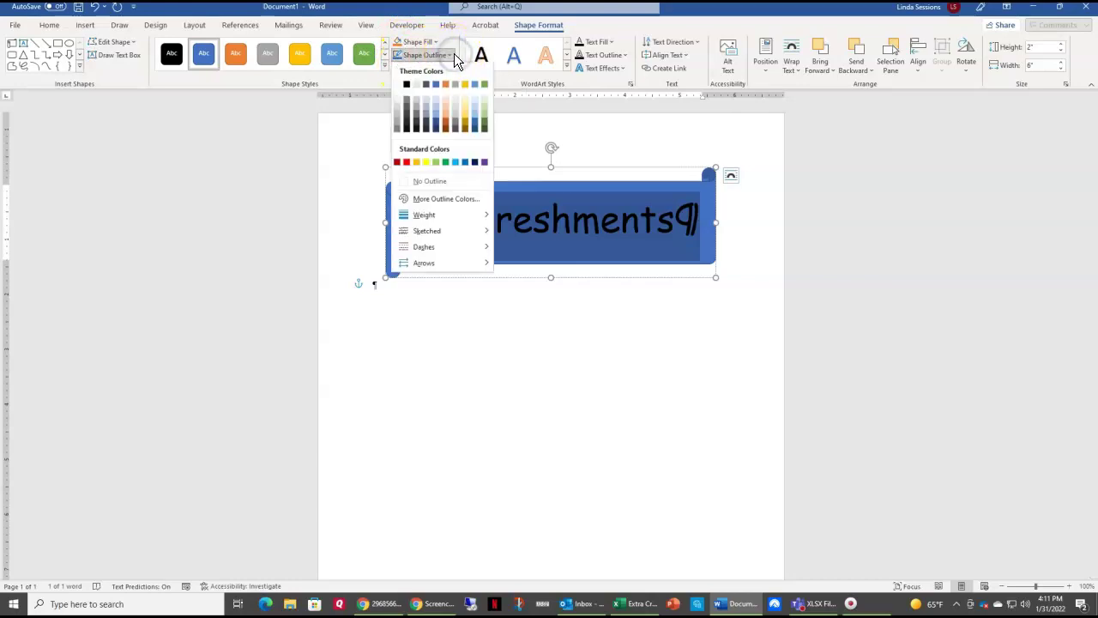
click(407, 162)
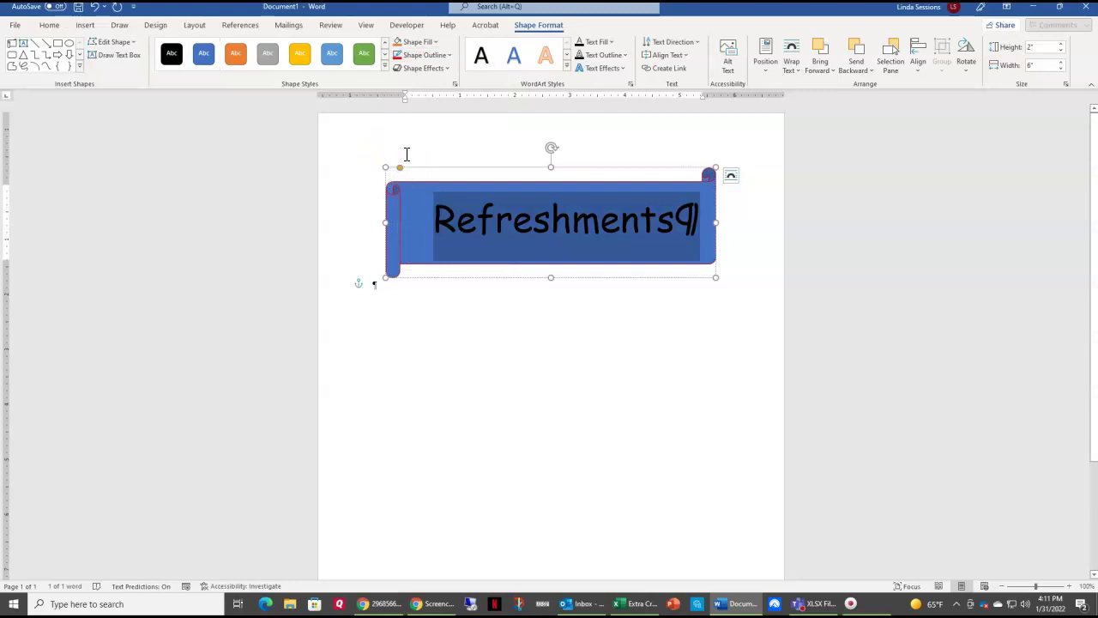
click(450, 55)
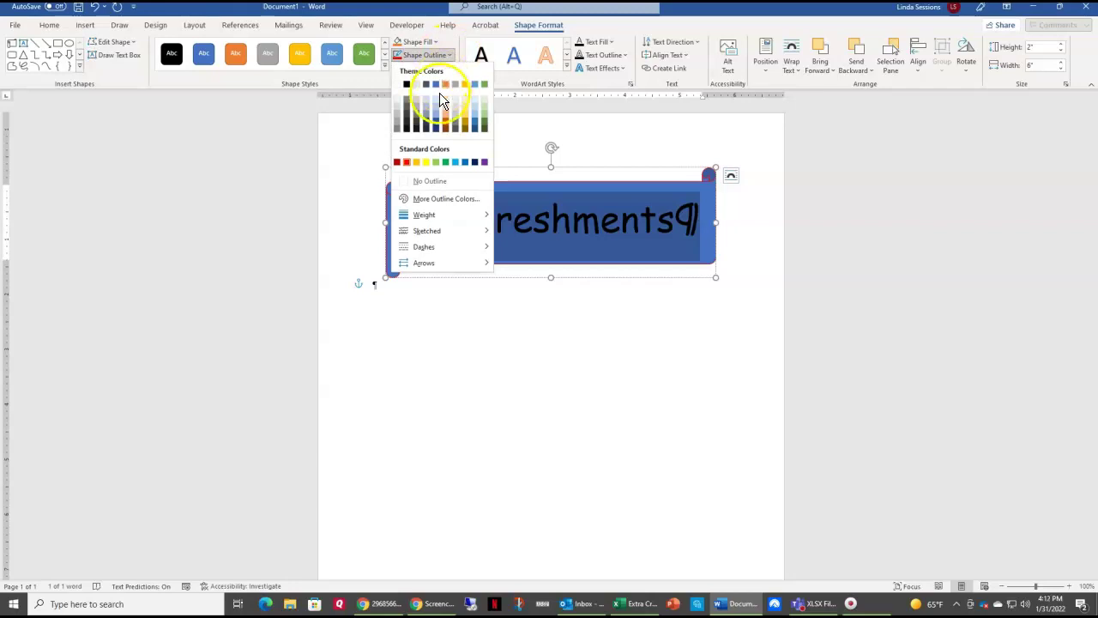
mouse_move(424, 218)
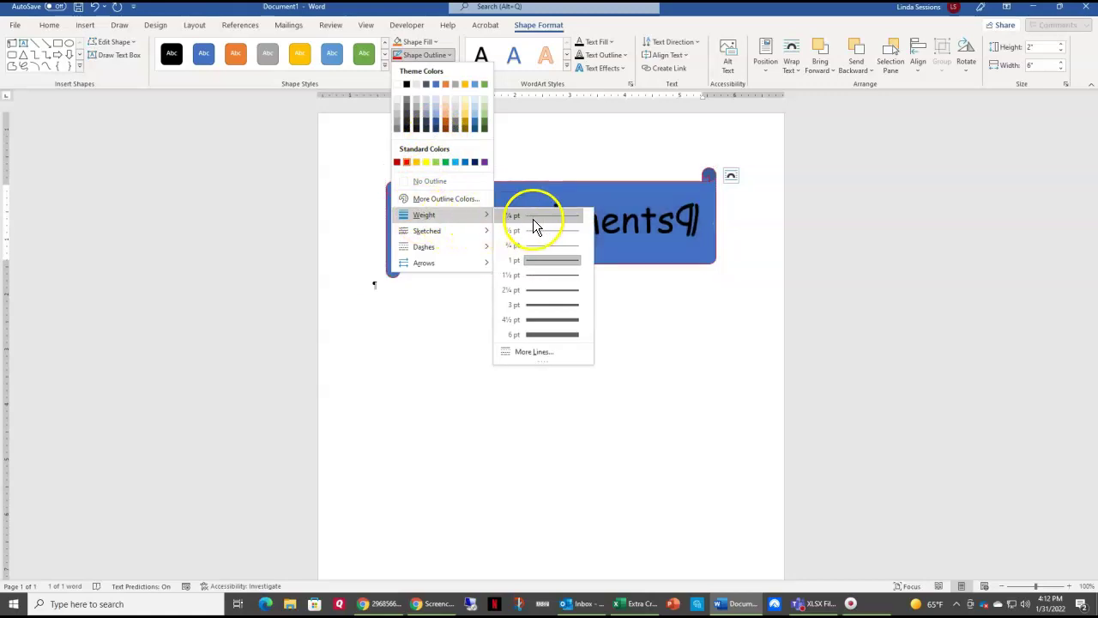
click(531, 276)
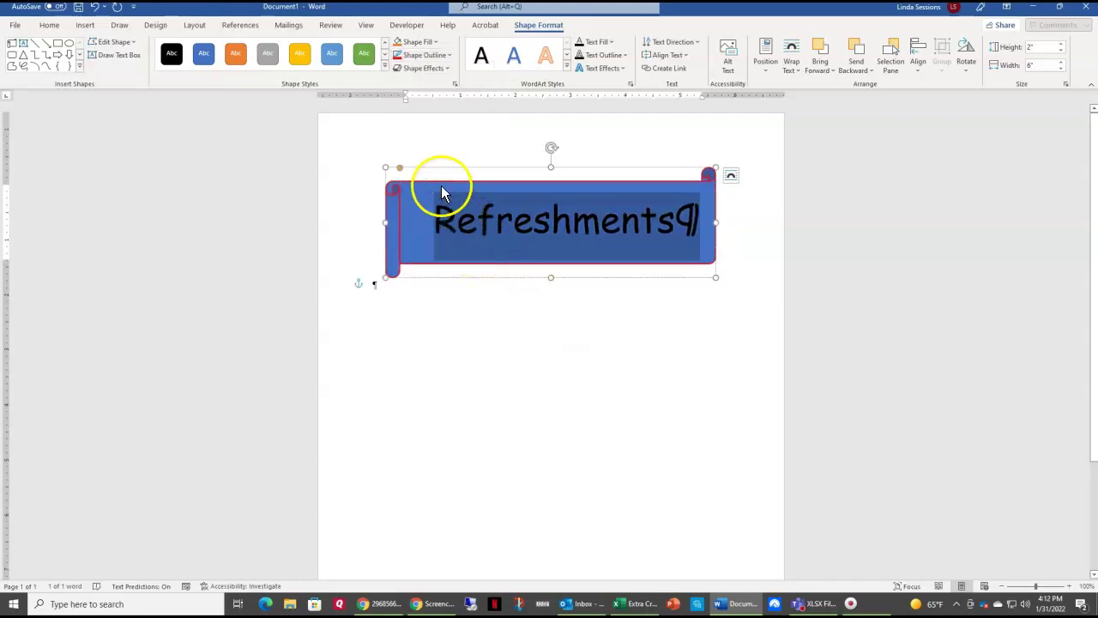
click(436, 41)
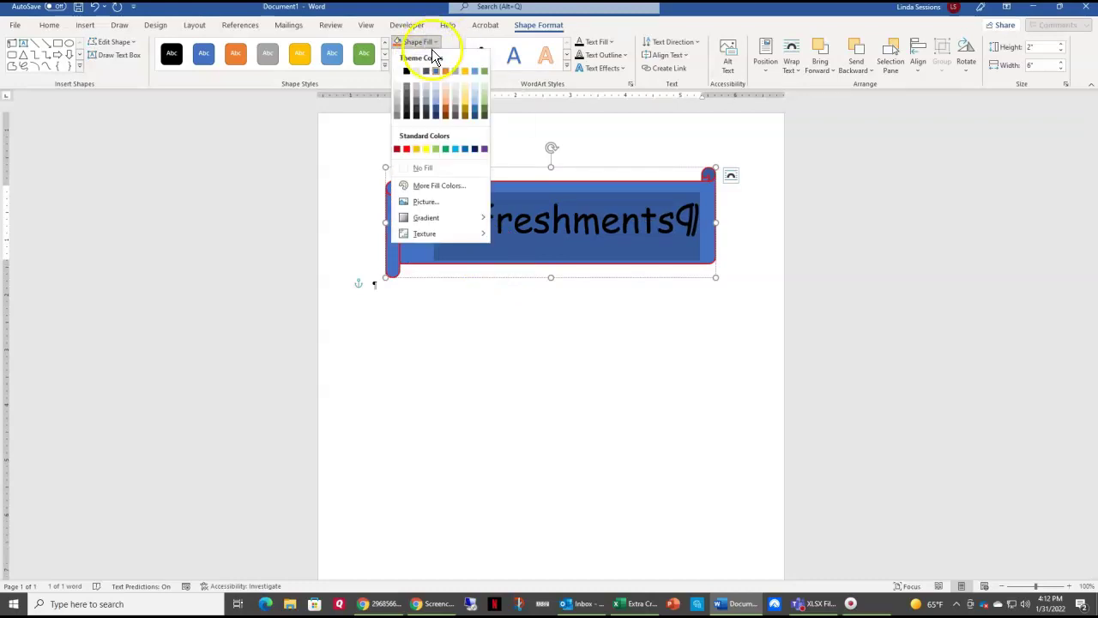
click(426, 150)
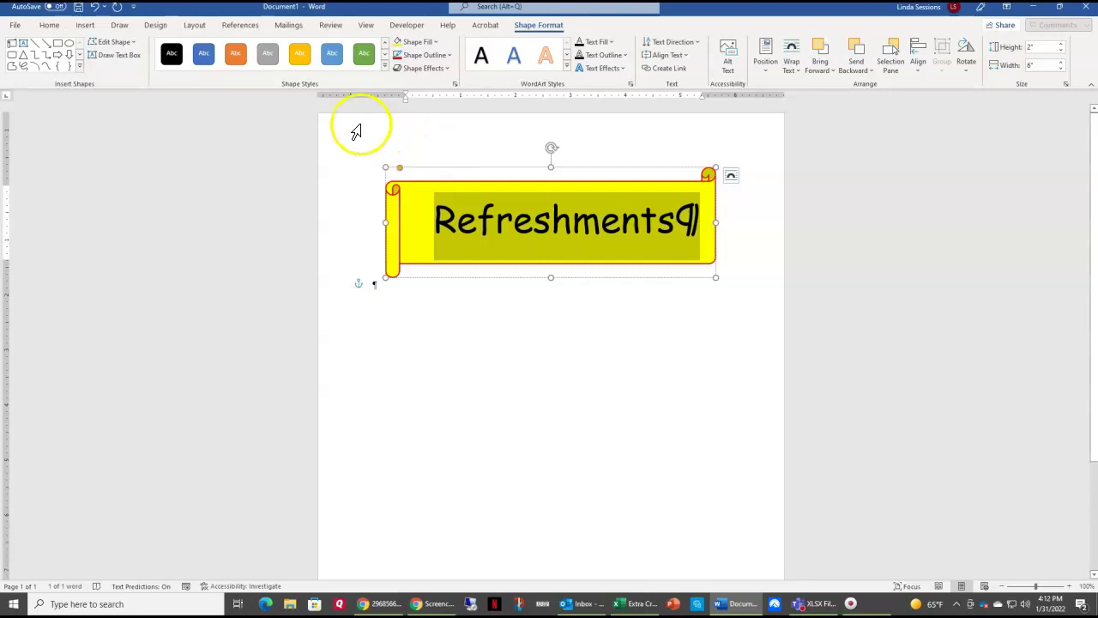
Step: Save the document to the Desktop, naming the file "Refreshments_" followed by the author's first and last name joined by an underscore
click(16, 26)
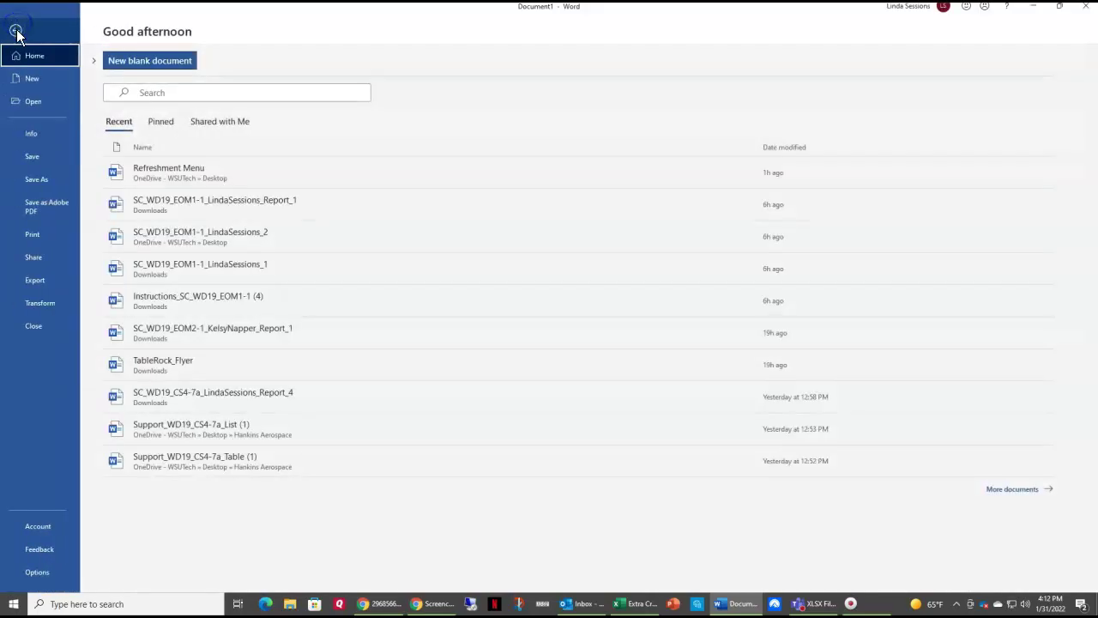
click(41, 181)
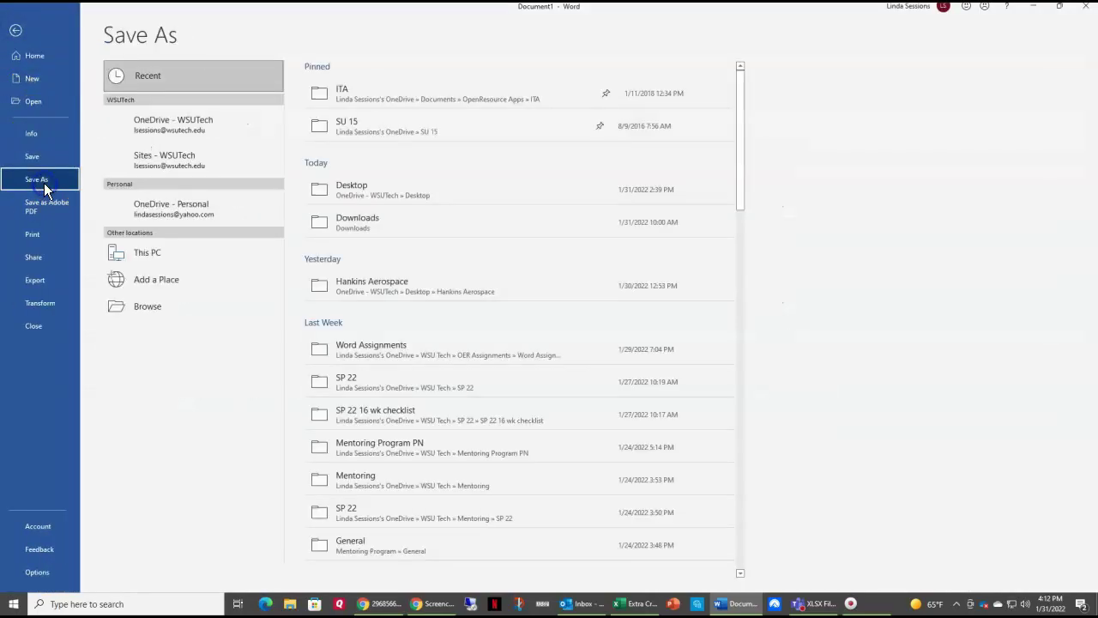
click(131, 310)
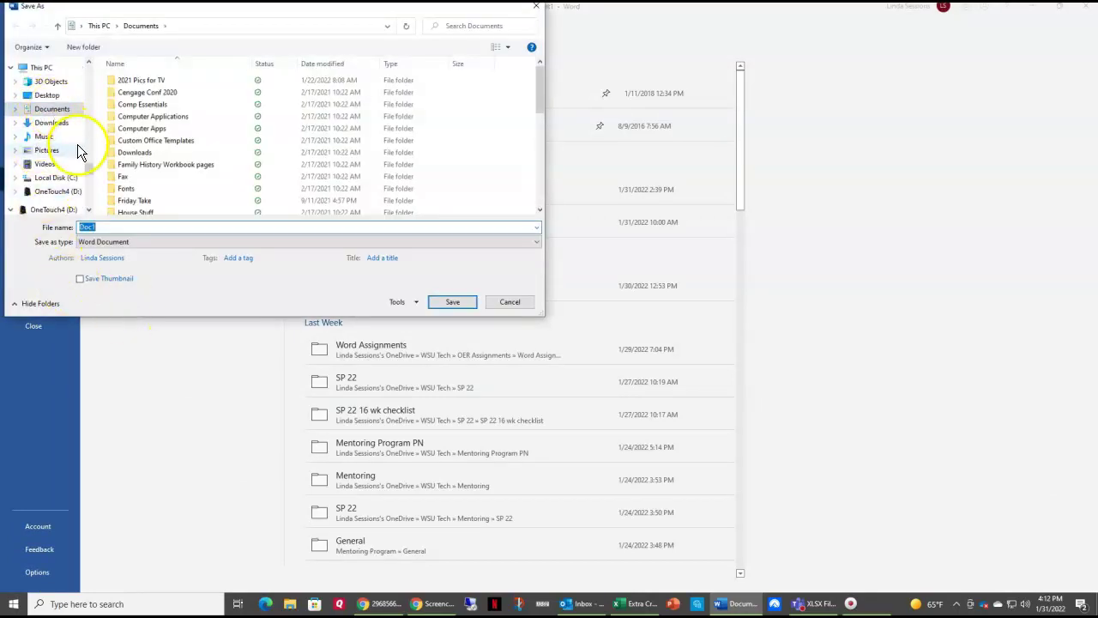
click(48, 95)
double_click(100, 228)
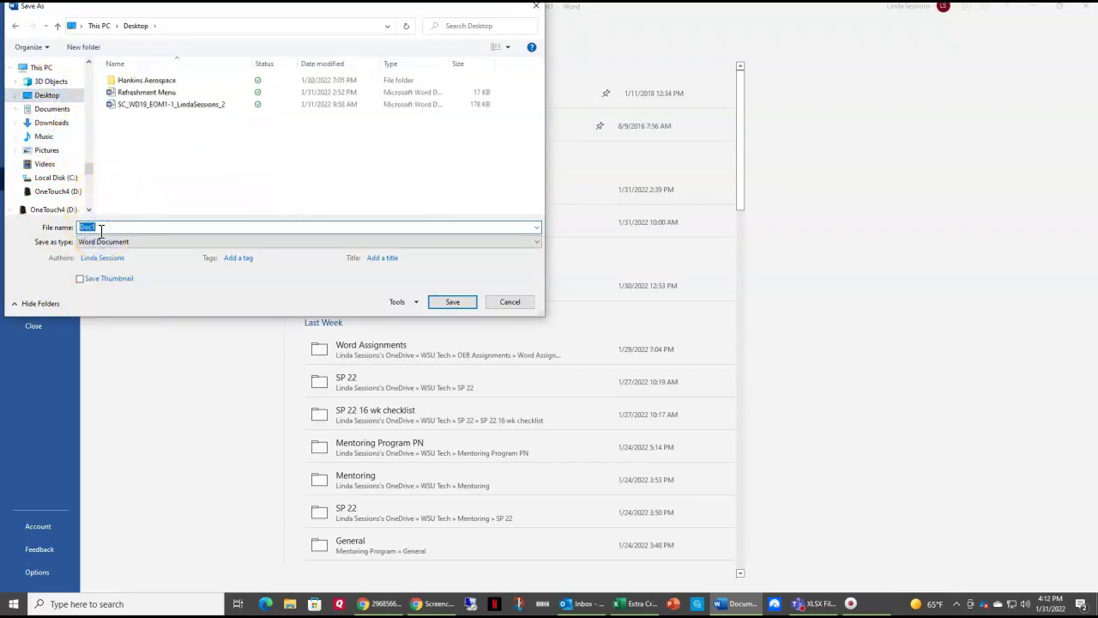
text(Refreshment)
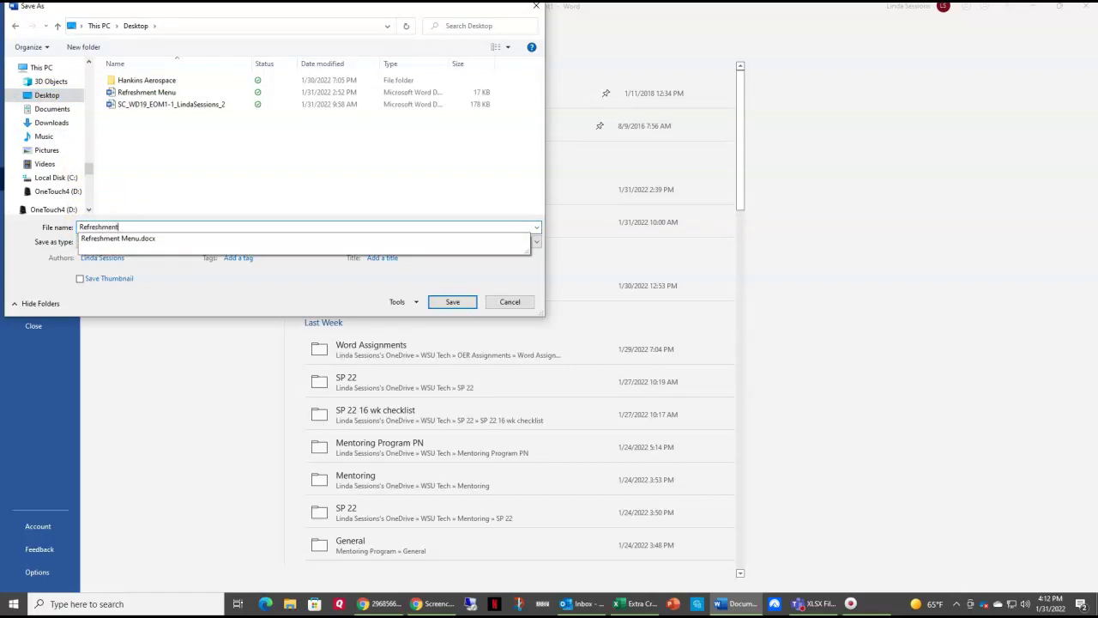
text(s_Linda)
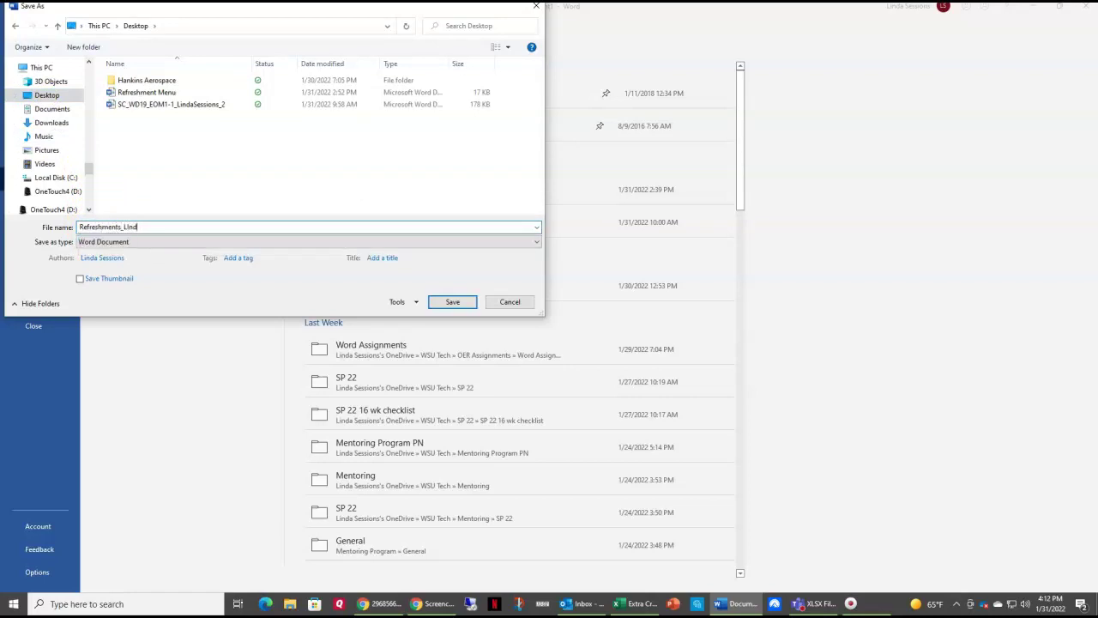
text(a_Sessions)
click(444, 302)
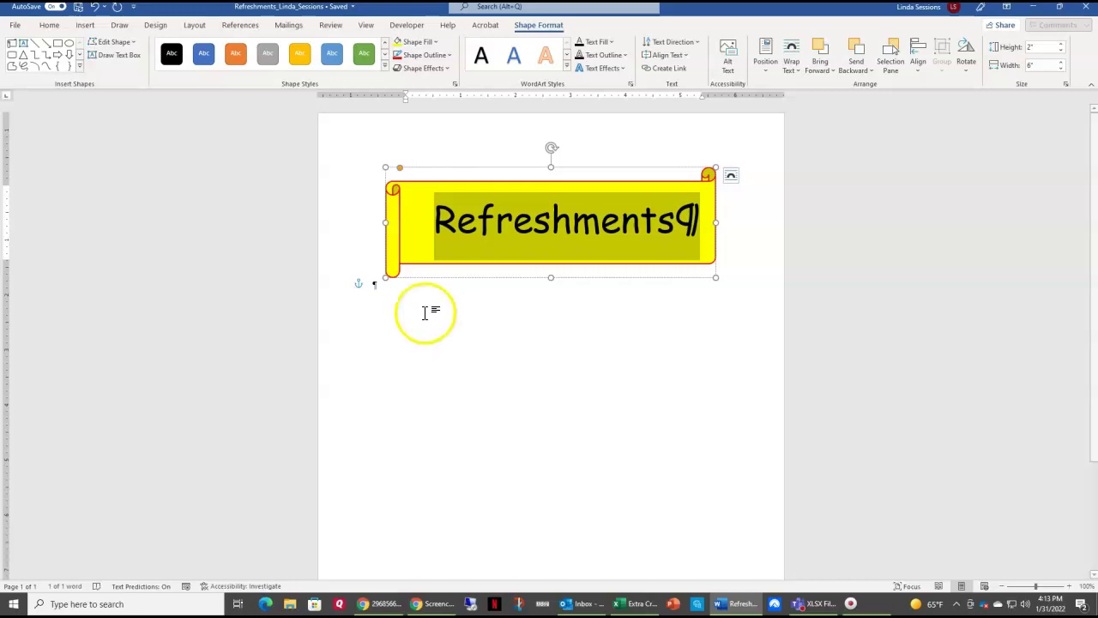
Step: Add a new paragraph below the scroll banner and set its font to Comic Sans MS, size 16
click(383, 287)
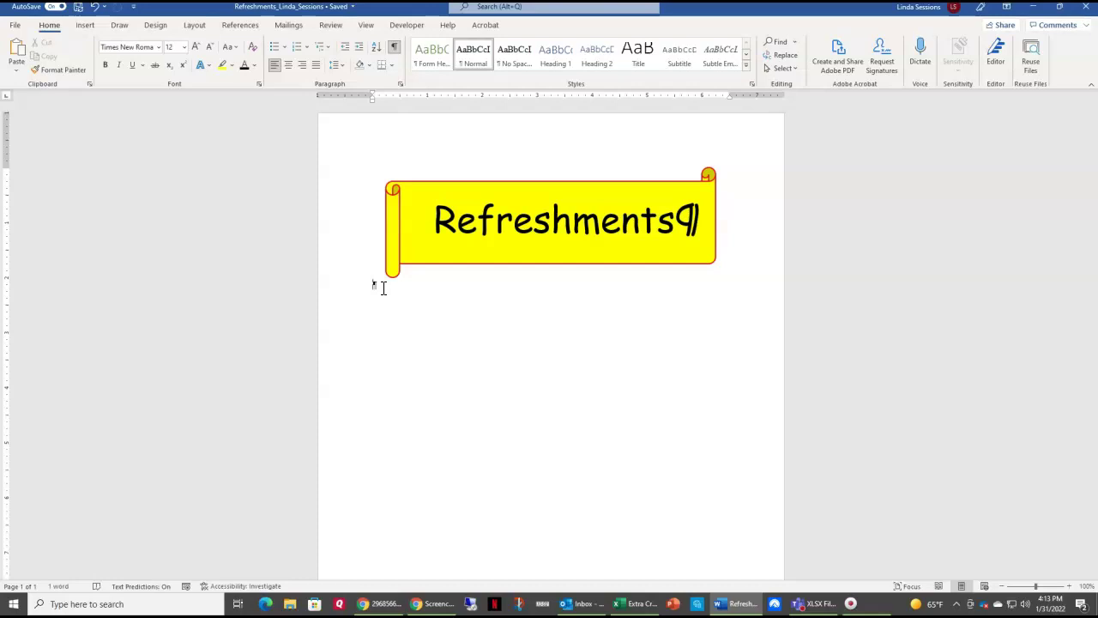
key(Return)
click(159, 47)
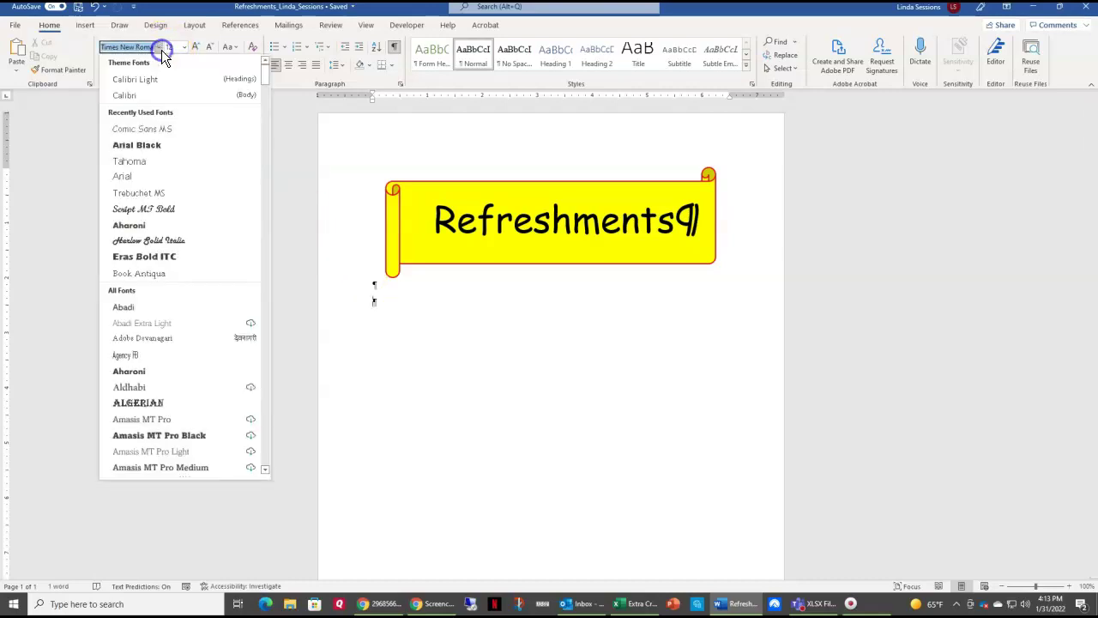
click(151, 132)
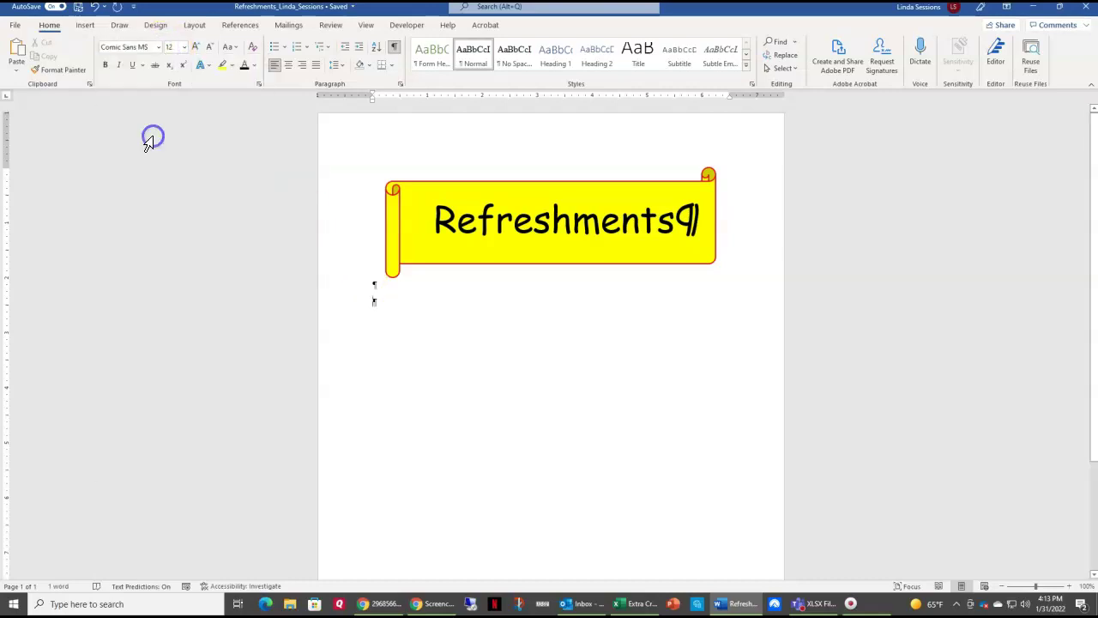
click(185, 47)
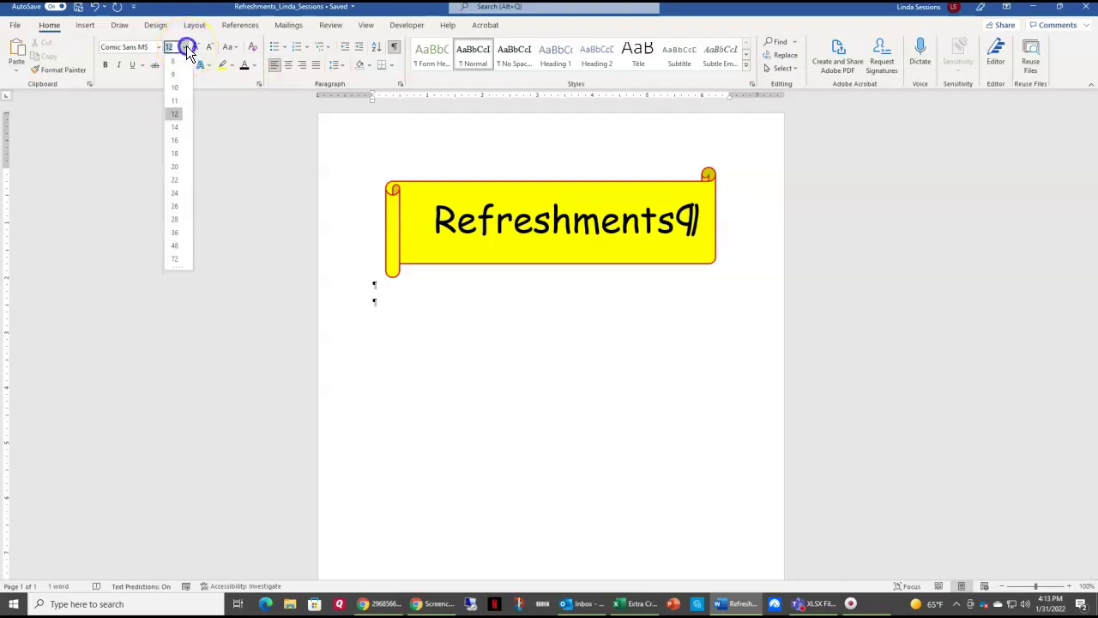
click(176, 140)
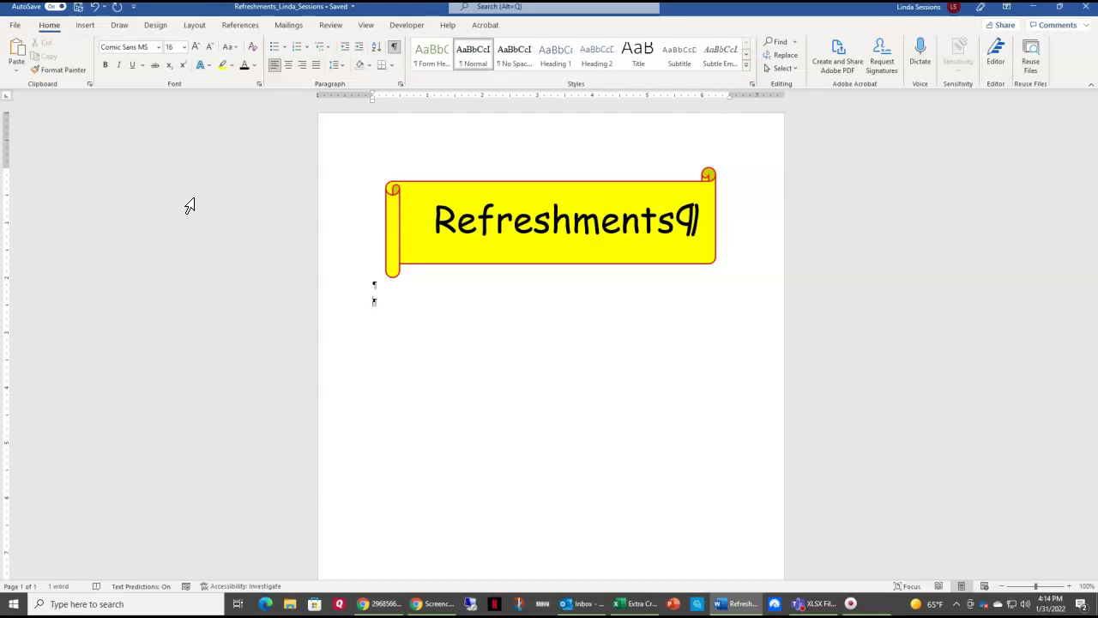
Step: Try five default tabs on the second line below the scroll and delete them all again
key(Tab)
key(Tab)
key(Tab)
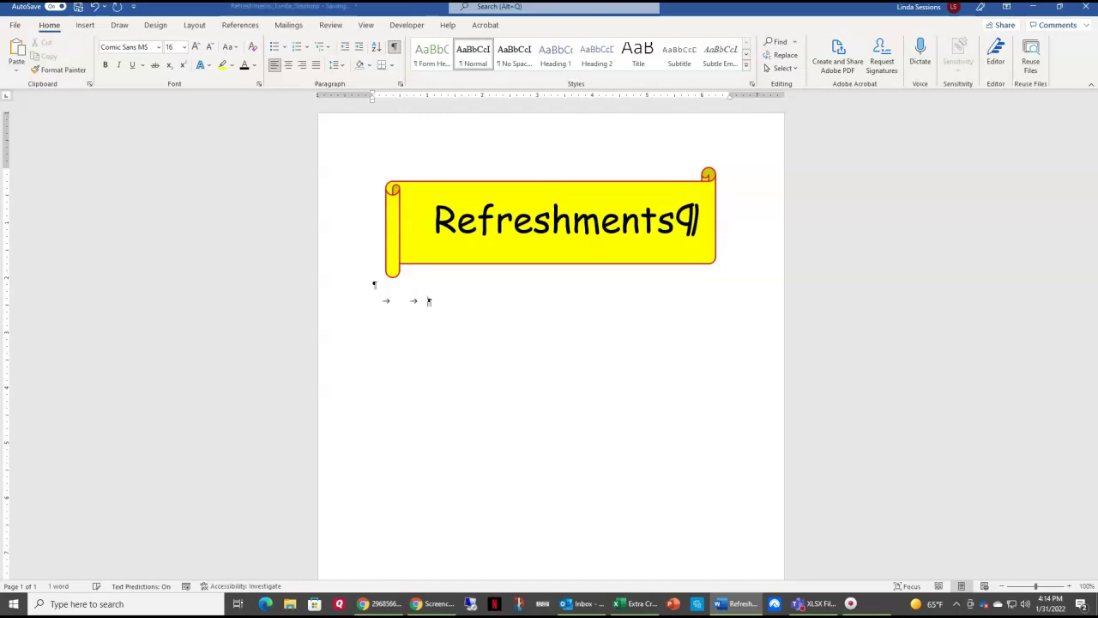
key(Tab)
key(Tab)
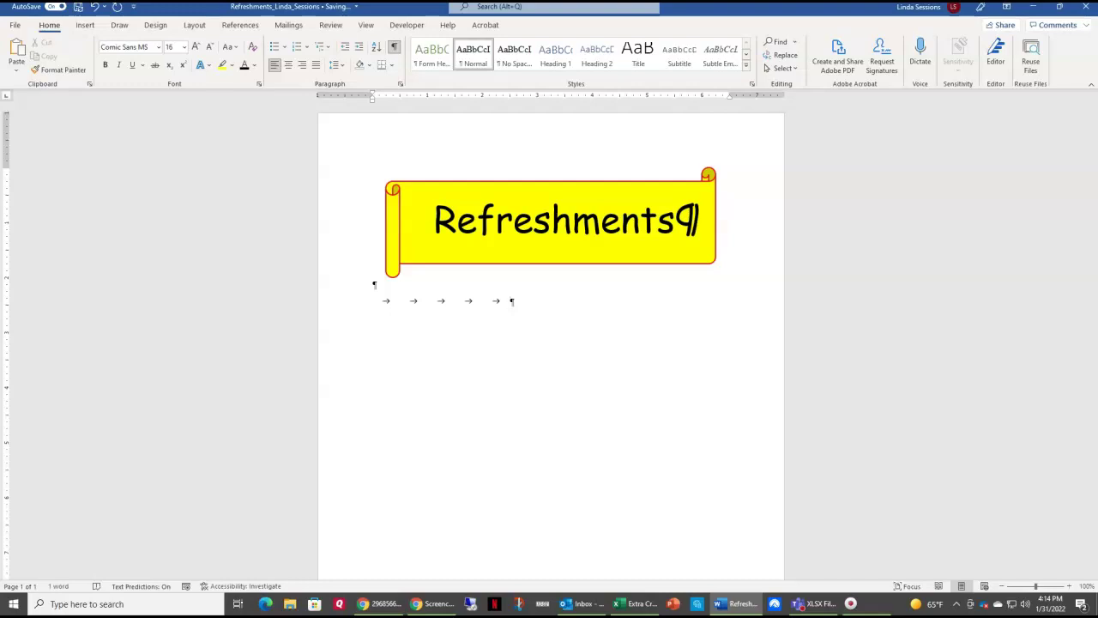
key(BackSpace)
key(BackSpace)
key(BackSpace)
key(BackSpace)
key(BackSpace)
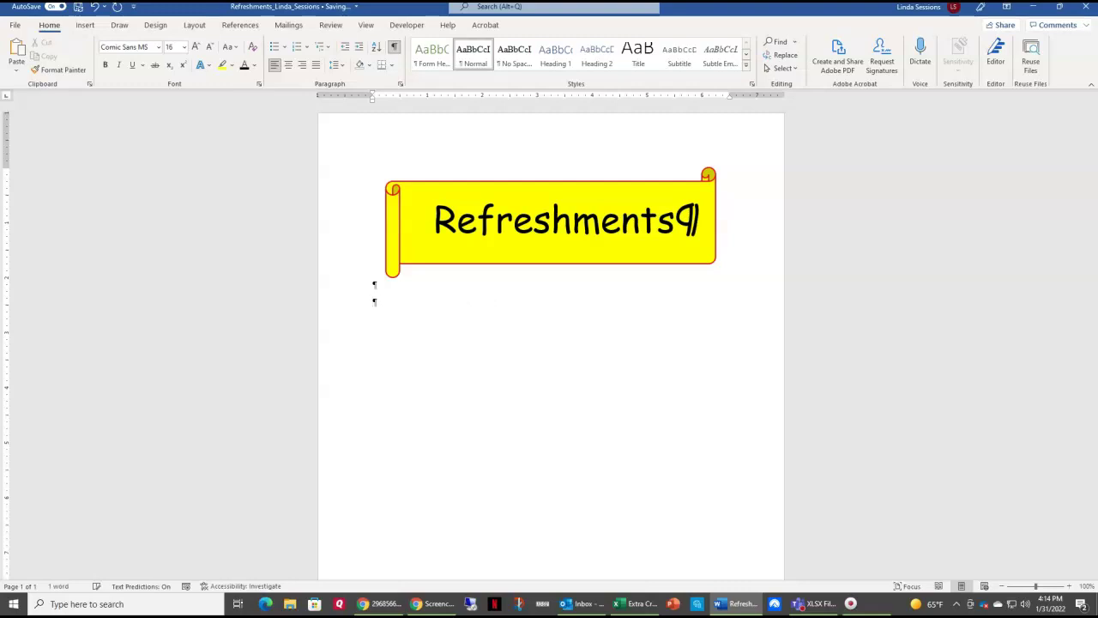
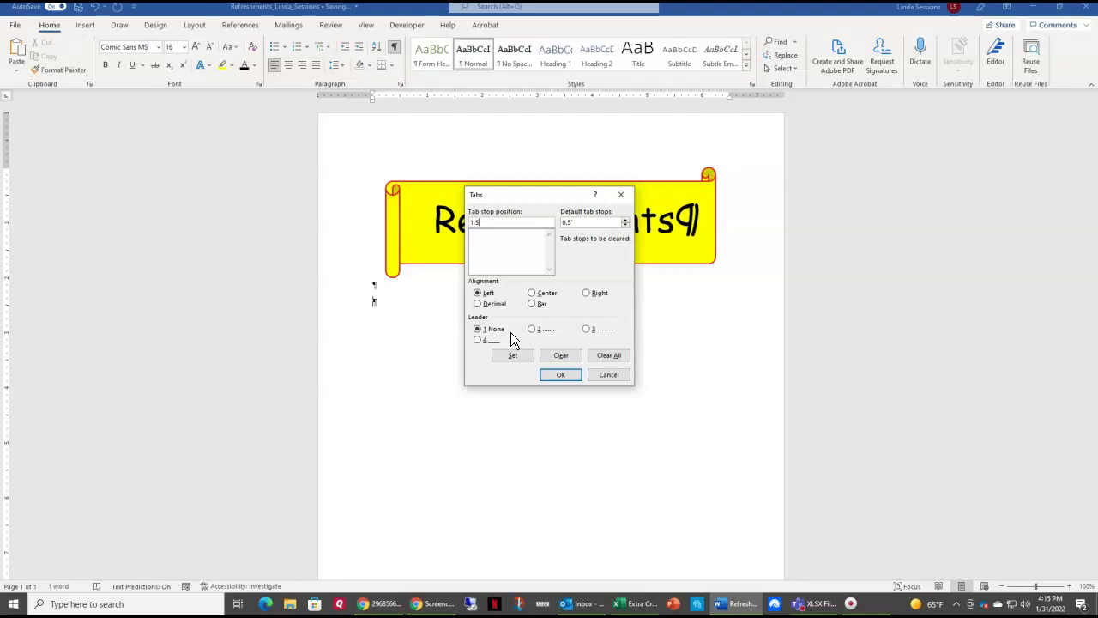
Step: Set left-aligned tab stops at 1.5" and 2" with no leader for the second line below the scroll
click(480, 330)
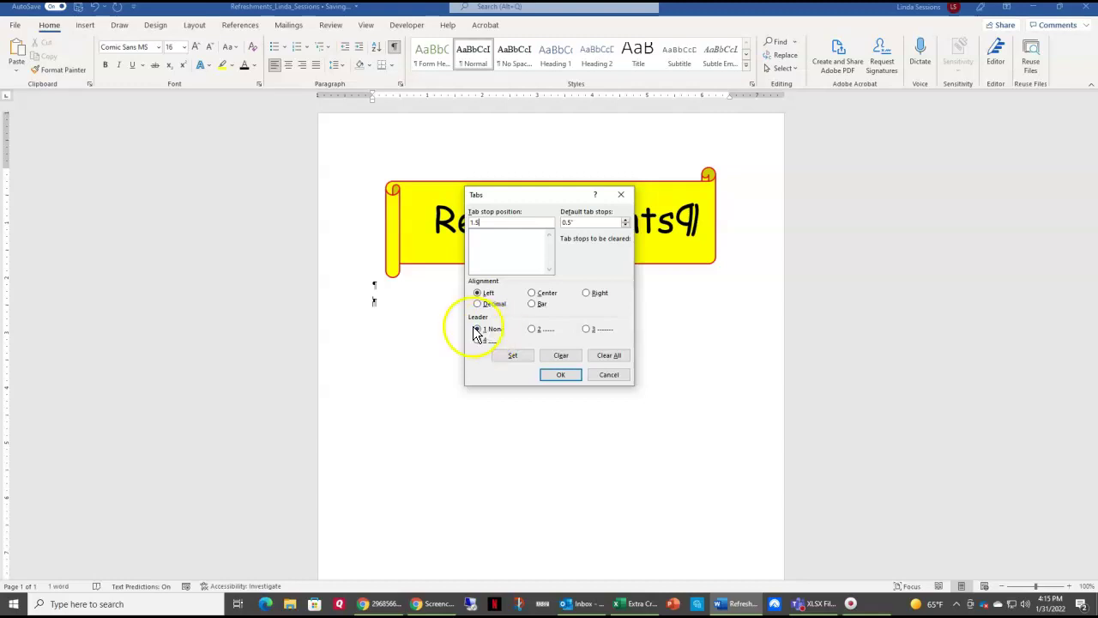
click(507, 355)
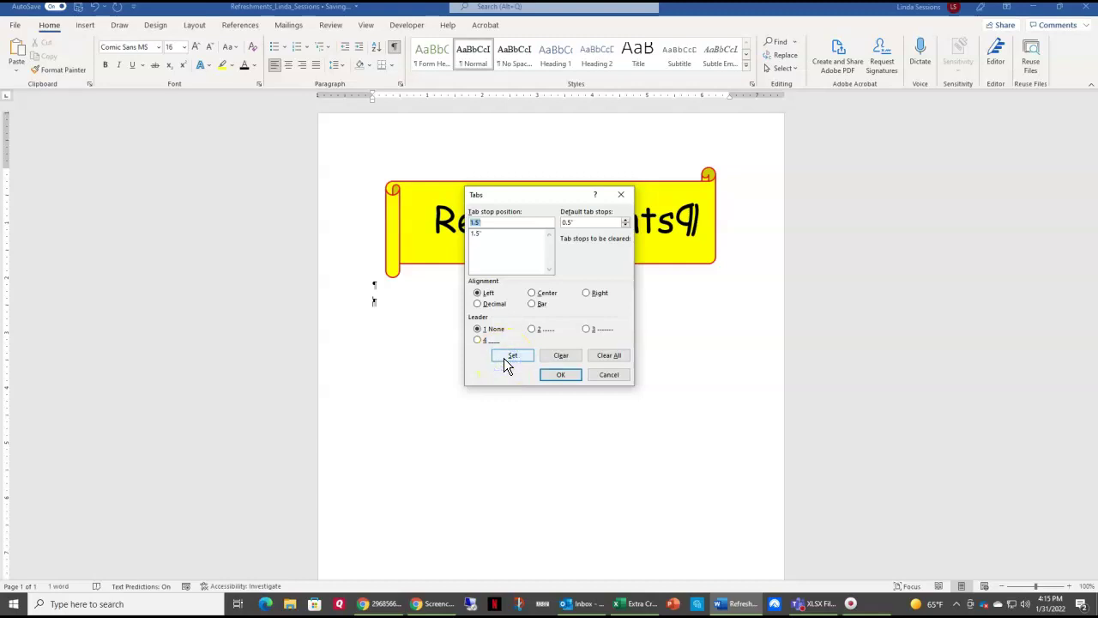
click(498, 251)
drag(490, 222, 463, 223)
text(2)
click(479, 293)
click(478, 330)
click(512, 356)
Step: Add a right-aligned tab stop at 5" with the dotted leader (option 2) and apply the tab settings
text(5)
click(585, 293)
click(532, 329)
click(513, 356)
click(561, 376)
click(560, 375)
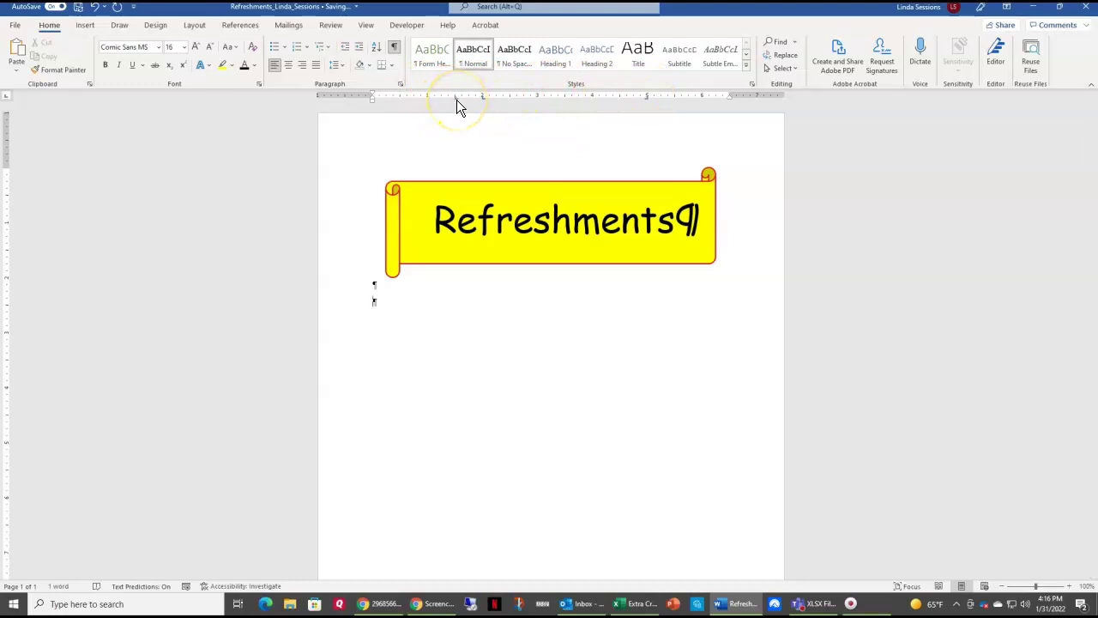
click(487, 100)
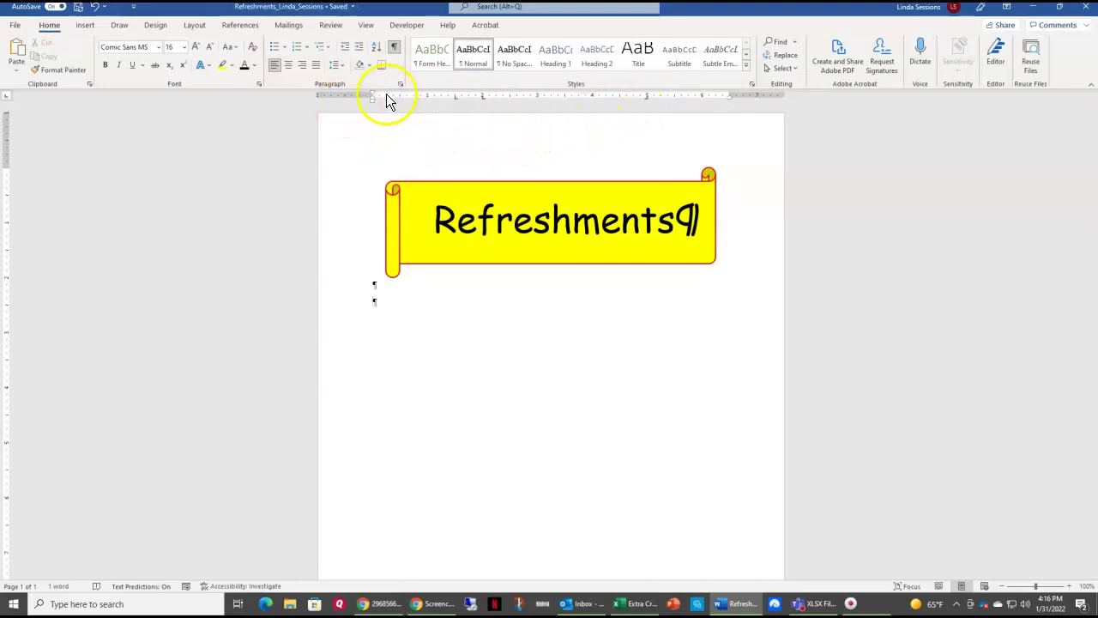
Step: Hide the ruler and show it again
click(364, 25)
click(255, 43)
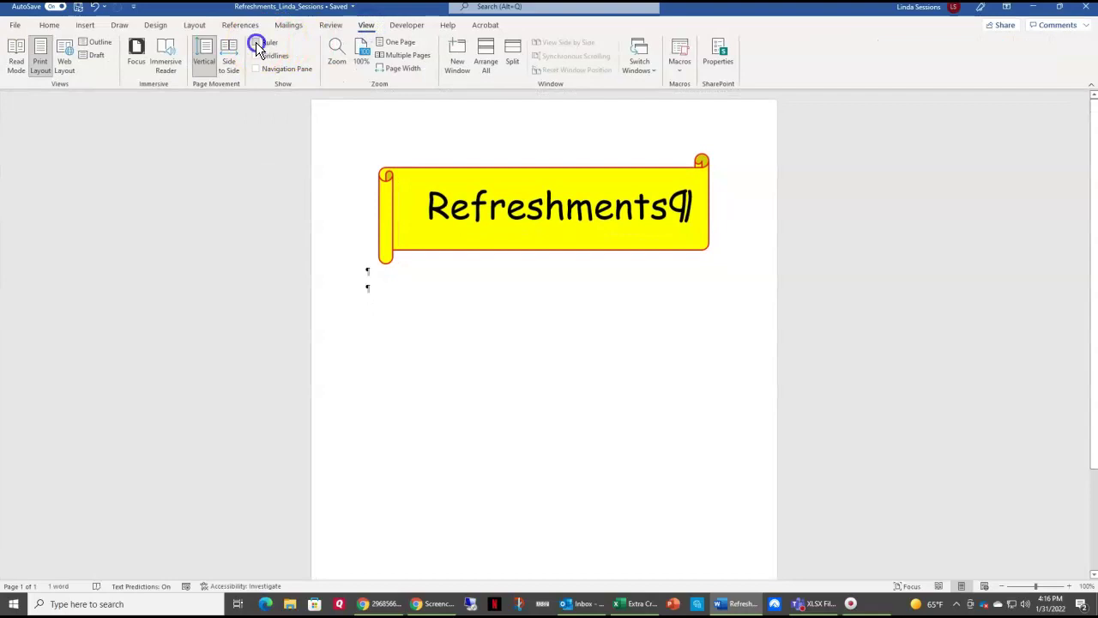
click(255, 42)
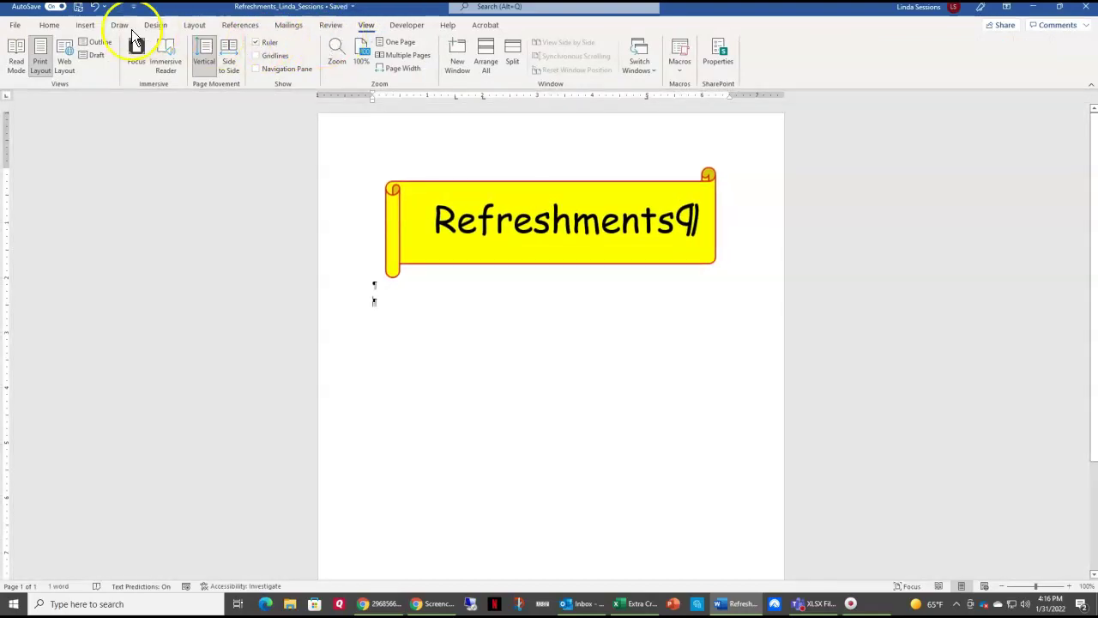
click(49, 25)
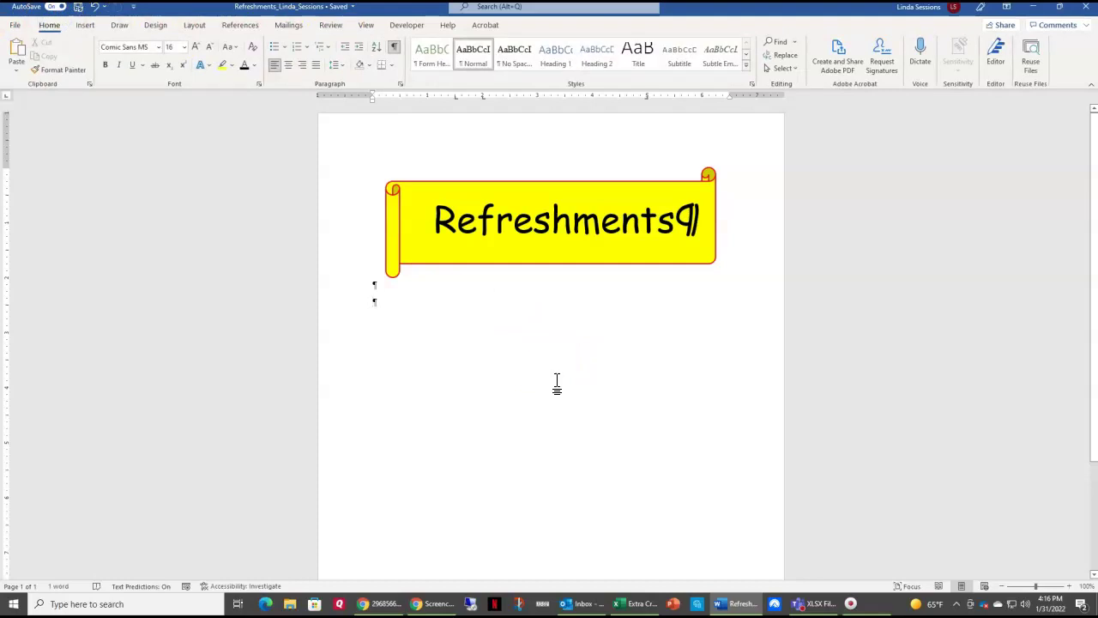
Step: Enter Hot Dogs at the first tab stop of the second line below the scroll, with the price $2.25 at the dot-leader tab
click(383, 305)
key(Tab)
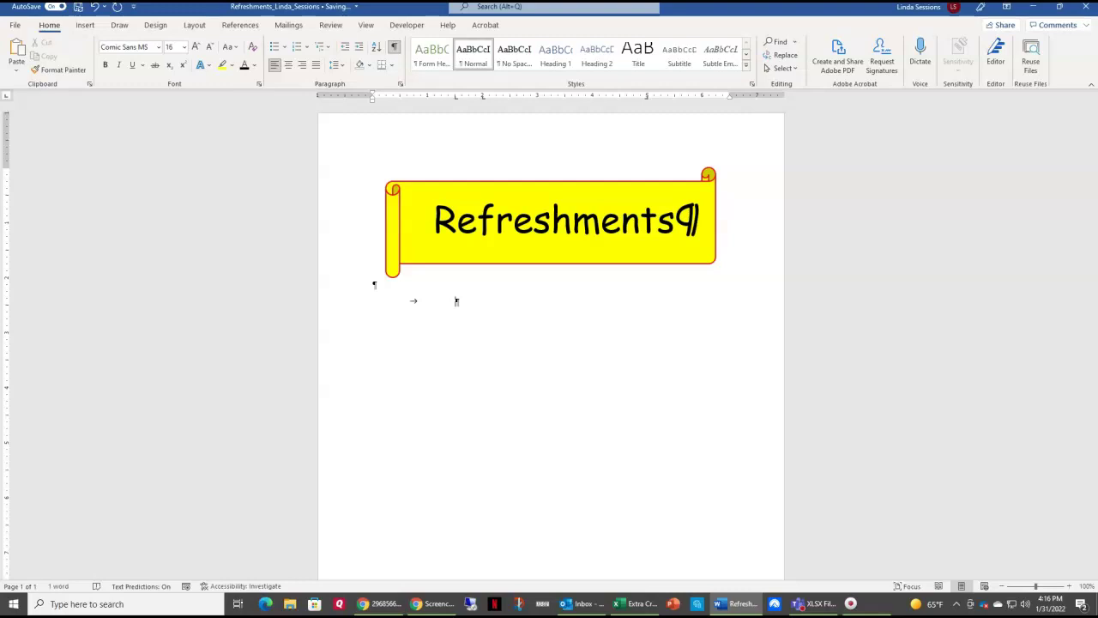
text(Hot Dogs)
key(Tab)
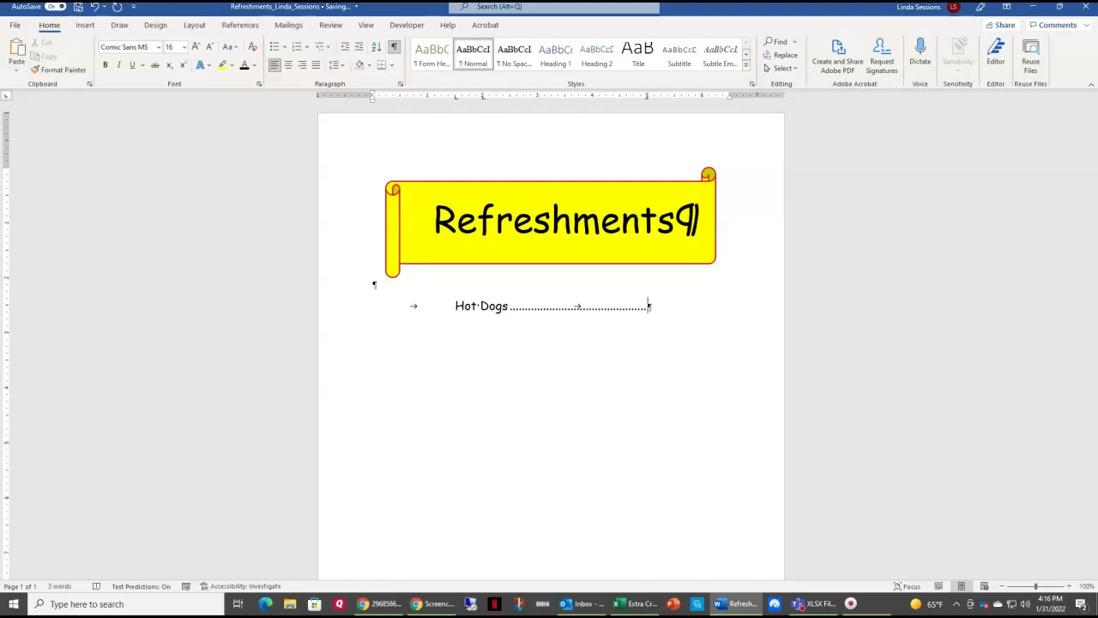
text($2.25)
Step: Add a Chili Dogs line below Hot Dogs with the price $2.75 at the dot-leader tab
key(Return)
key(Tab)
text(Chili Dogs)
key(Tab)
text($2.75)
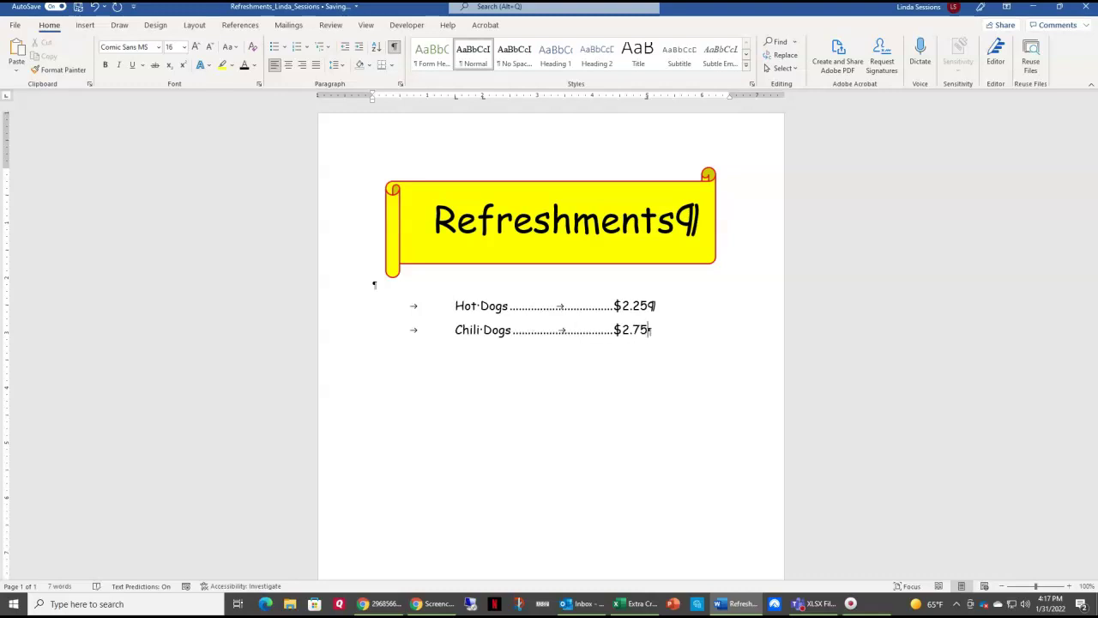
Step: Add a Knockwurst line below Chili Dogs with the price $3.25 at the dot-leader tab
key(Return)
key(Tab)
text(Knowckwu)
text(rt)
key(BackSpace)
key(BackSpace)
key(BackSpace)
key(BackSpace)
key(BackSpace)
key(BackSpace)
key(BackSpace)
text(ckwurst)
key(Tab)
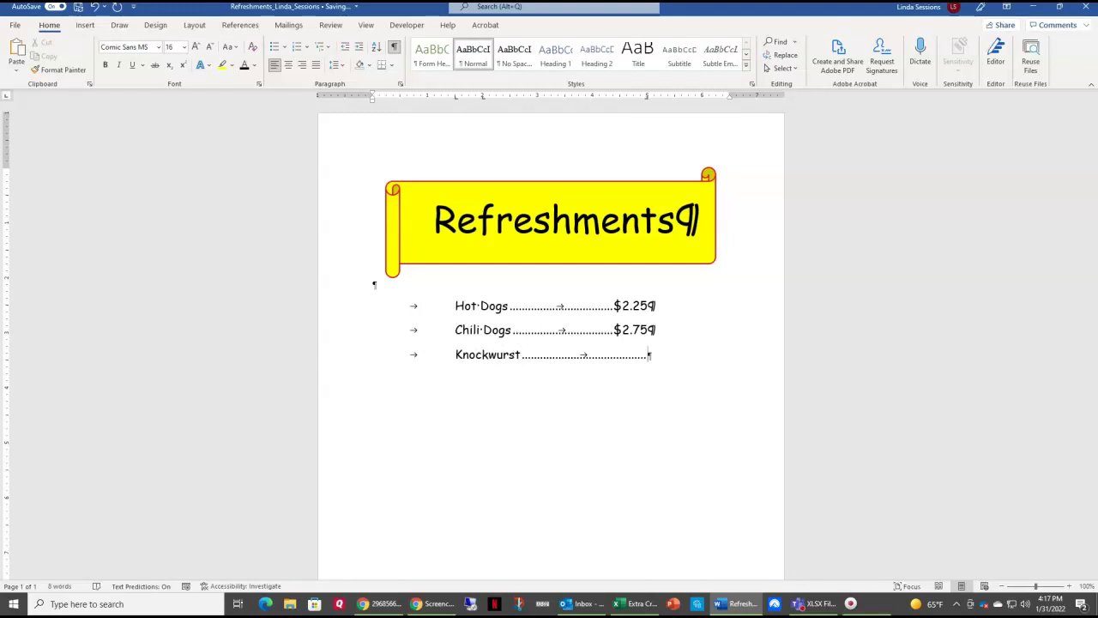
text($3.25)
Step: Add an Add Kraut line below Knockwurst, indented to the second tab stop, with the price $.50
key(Return)
key(Tab)
key(Tab)
text(Add Kraut)
key(Tab)
text($.50)
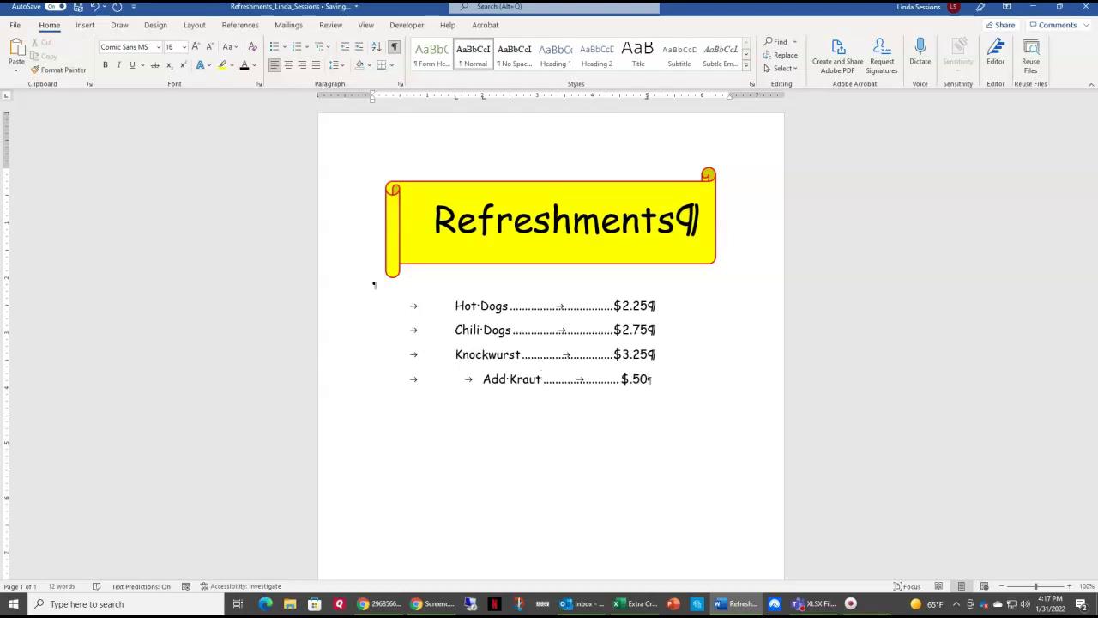
Step: Add an Add Chili line below Add Kraut, indented to the second tab stop, with the price $.50
key(Return)
key(Tab)
key(Tab)
text(Add Chili)
key(Tab)
text($.50)
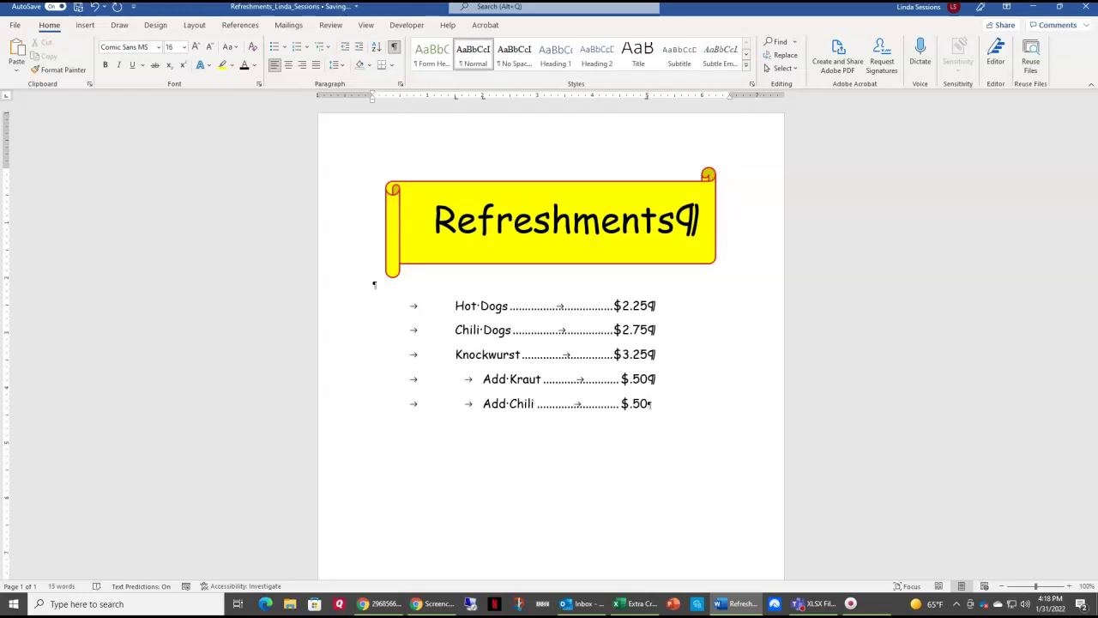
Step: Add a Chips line at the first tab stop with the price $1.00 at the dot-leader tab
key(Return)
key(Tab)
text(Chips)
key(Tab)
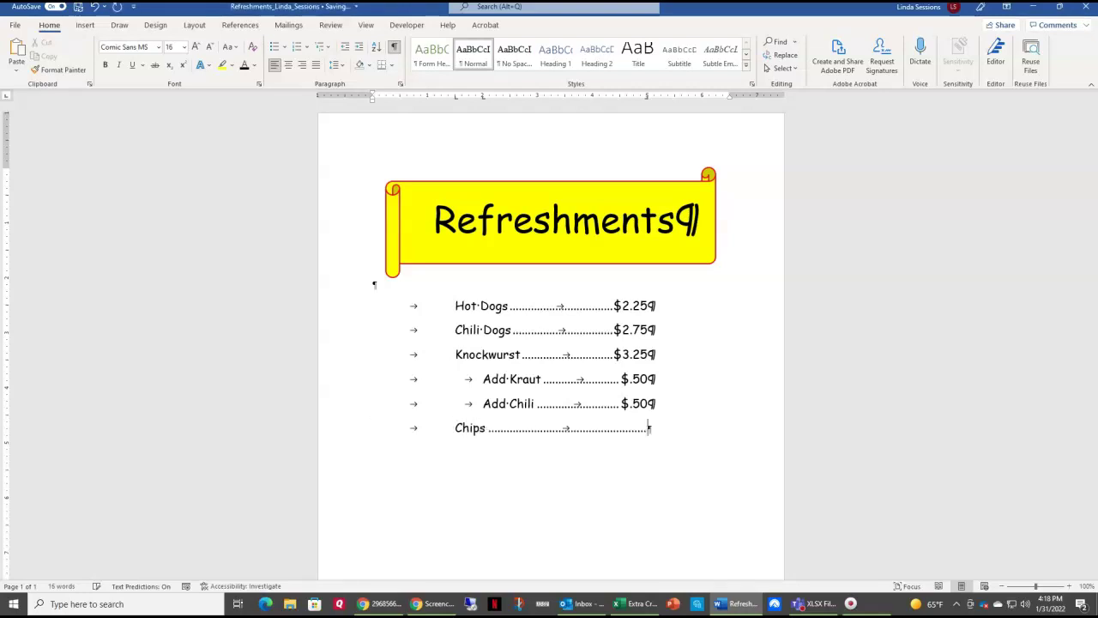
text($1.00)
Step: Add a Water/Pop line below Chips with the price $1.50 at the dot-leader tab
key(Tab)
text(Water/Pop)
key(Tab)
text($)
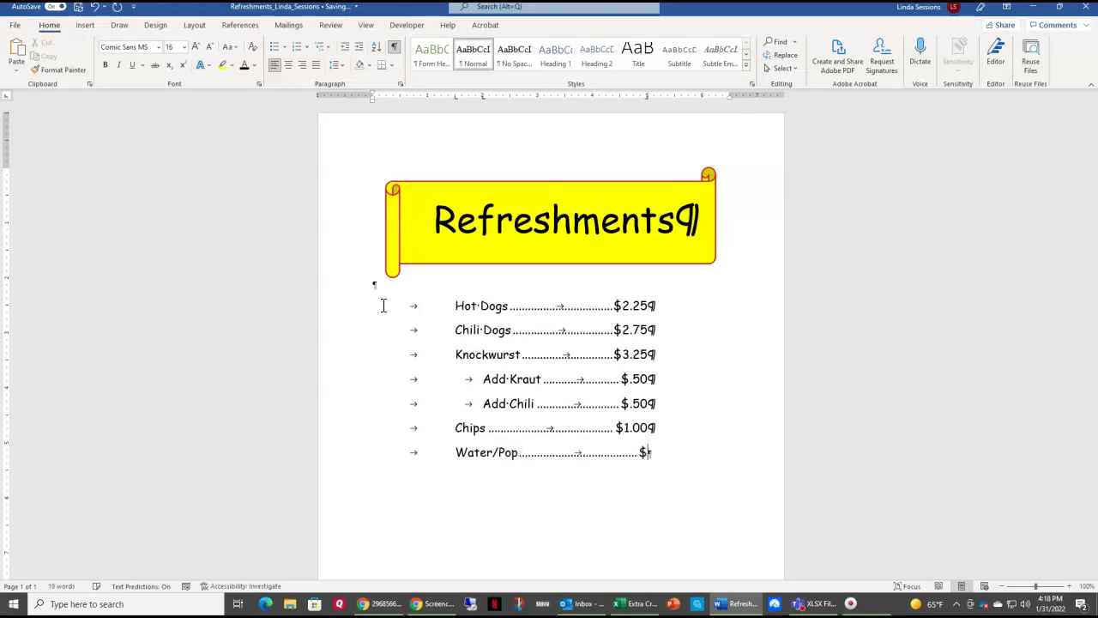
text(1.50)
Step: Add a Child Size line below Water/Pop with the price $1.25 at the dot-leader tab
key(Return)
key(Tab)
text(Child Size)
key(Tab)
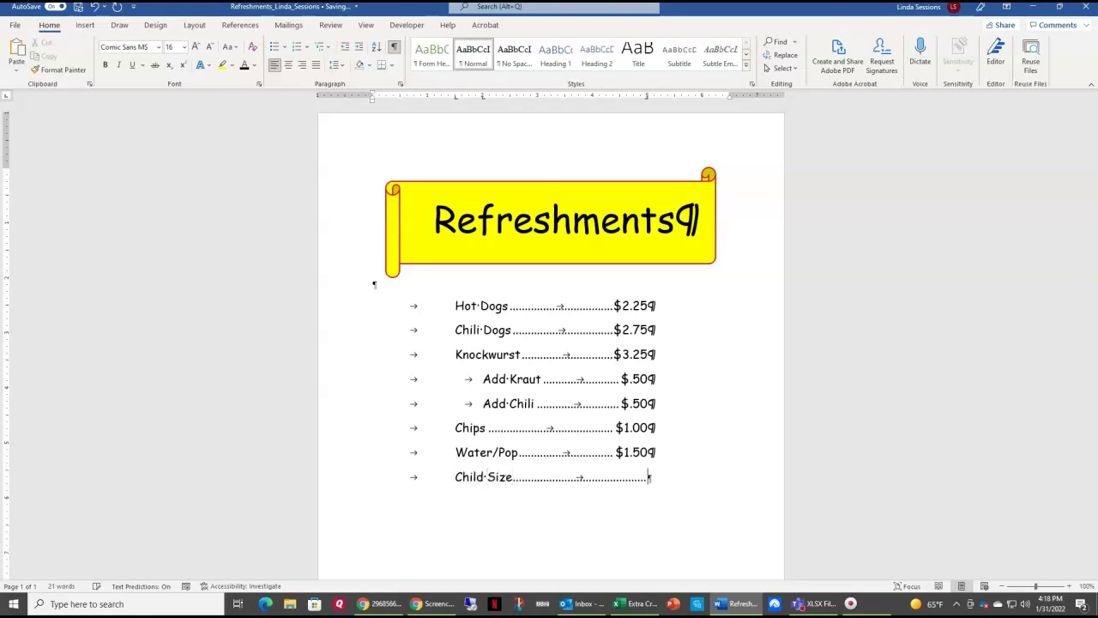
text($1.25)
Step: Add a Single Scoop line below Child Size with the price $200 at the dot-leader tab
key(Return)
key(Tab)
text(Single Scoop)
key(Tab)
key(Tab)
text($200)
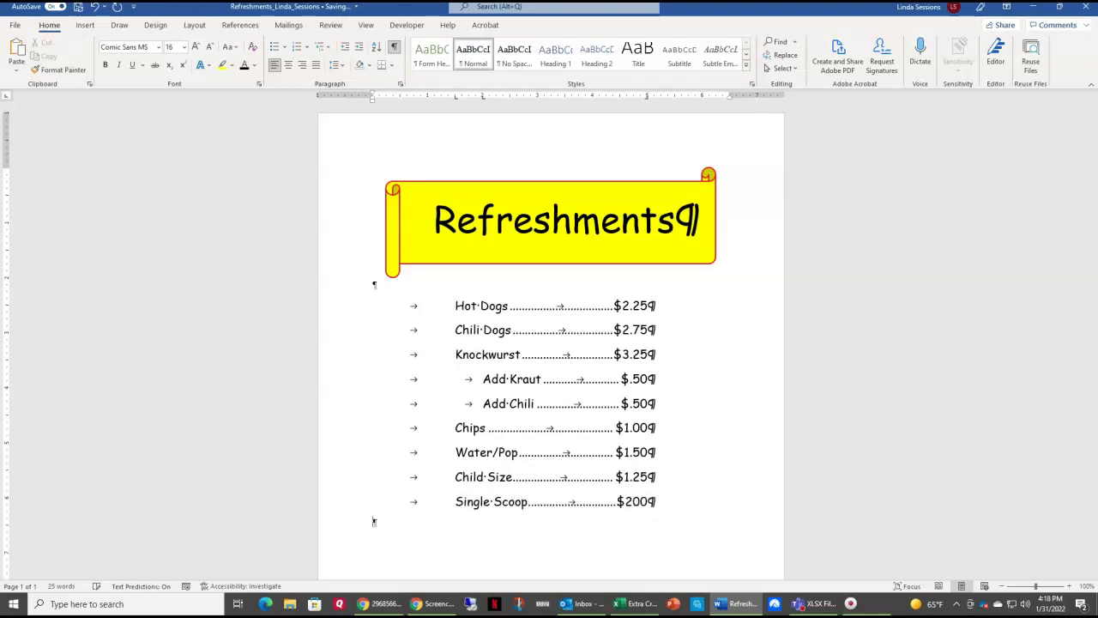
Step: Add a Double Scoop line below Single Scoop with the price $3.25 at the dot-leader tab
key(Tab)
text(Double Scoop)
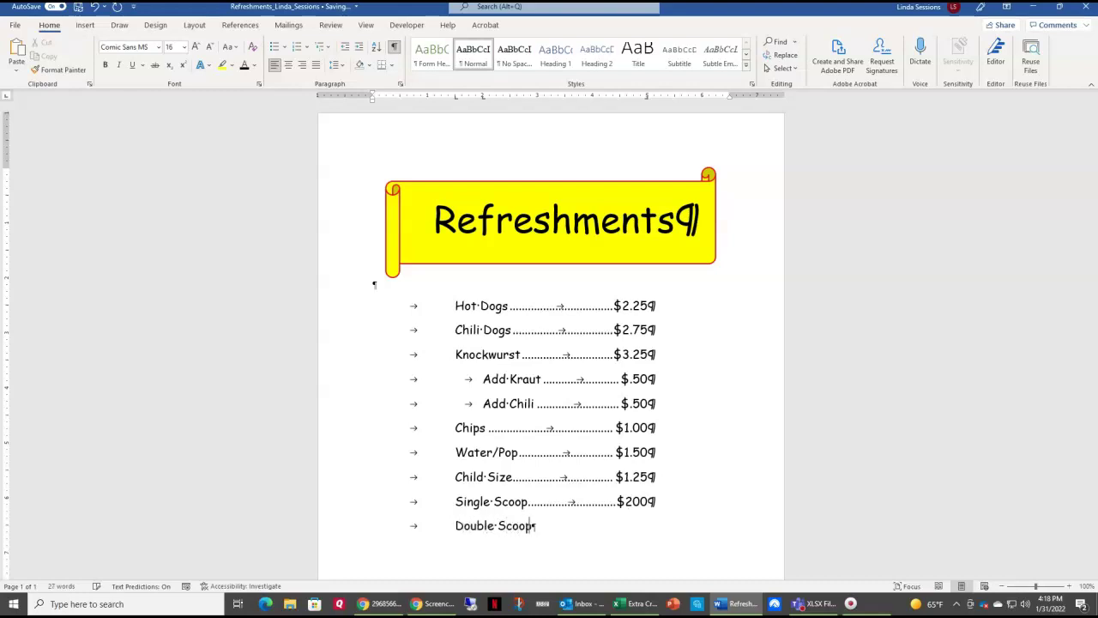
key(Tab)
text($3.25)
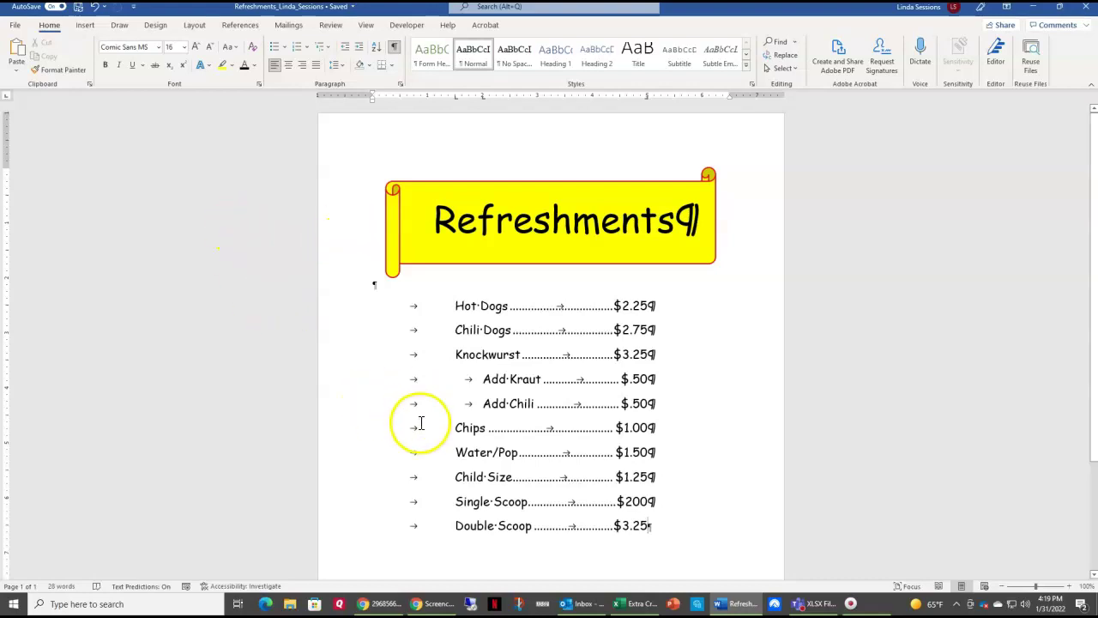
Step: Insert a blank line above Chips and realign the Chips line to the first tab stop
click(455, 427)
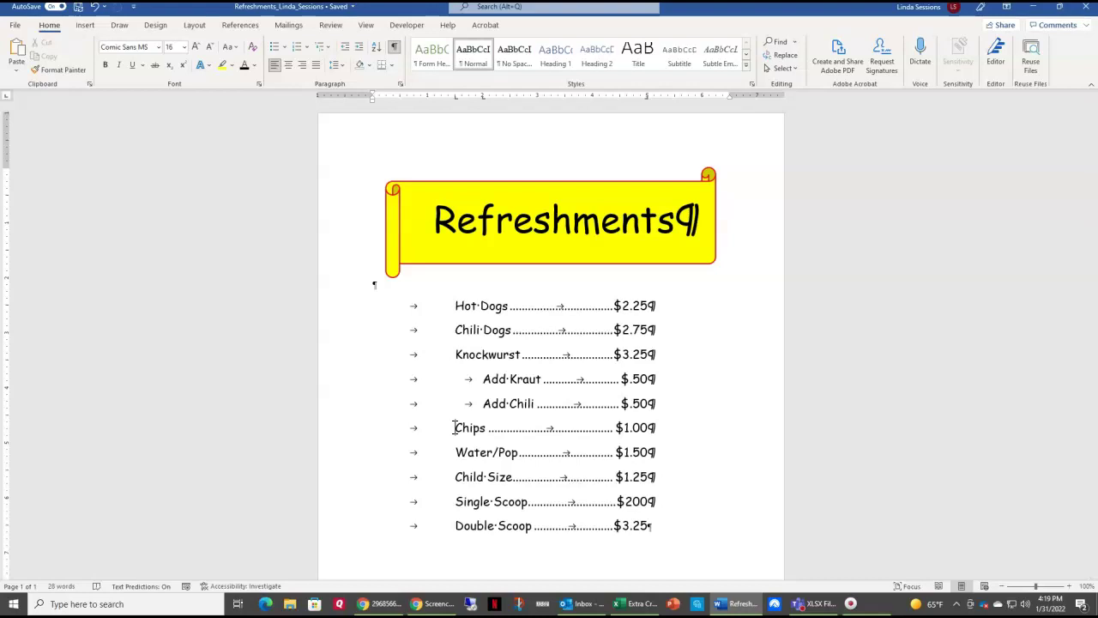
key(Return)
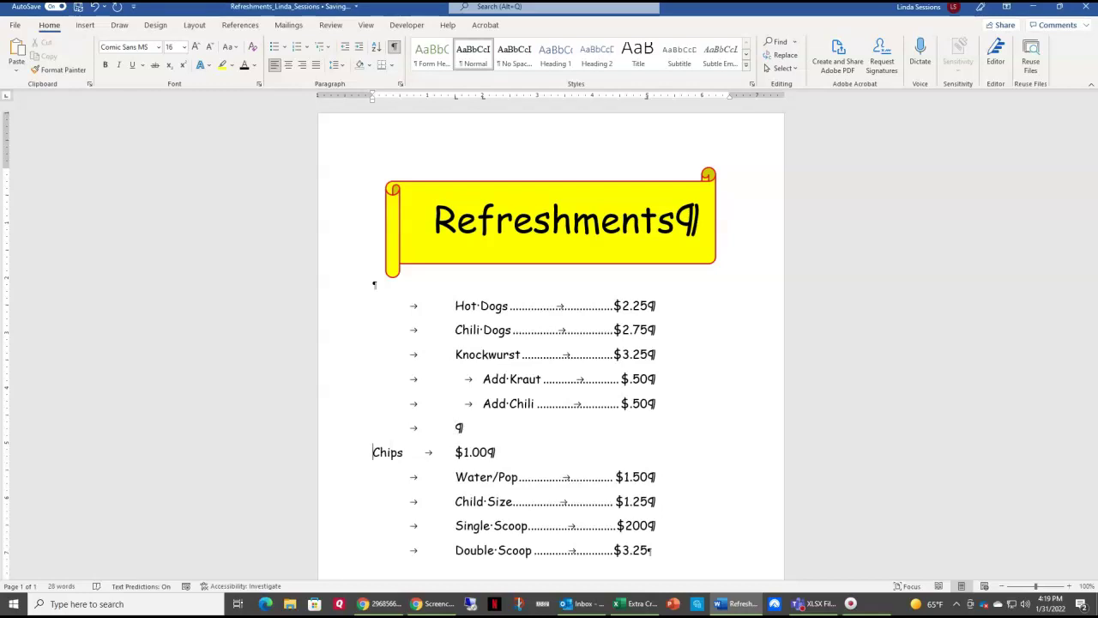
key(Tab)
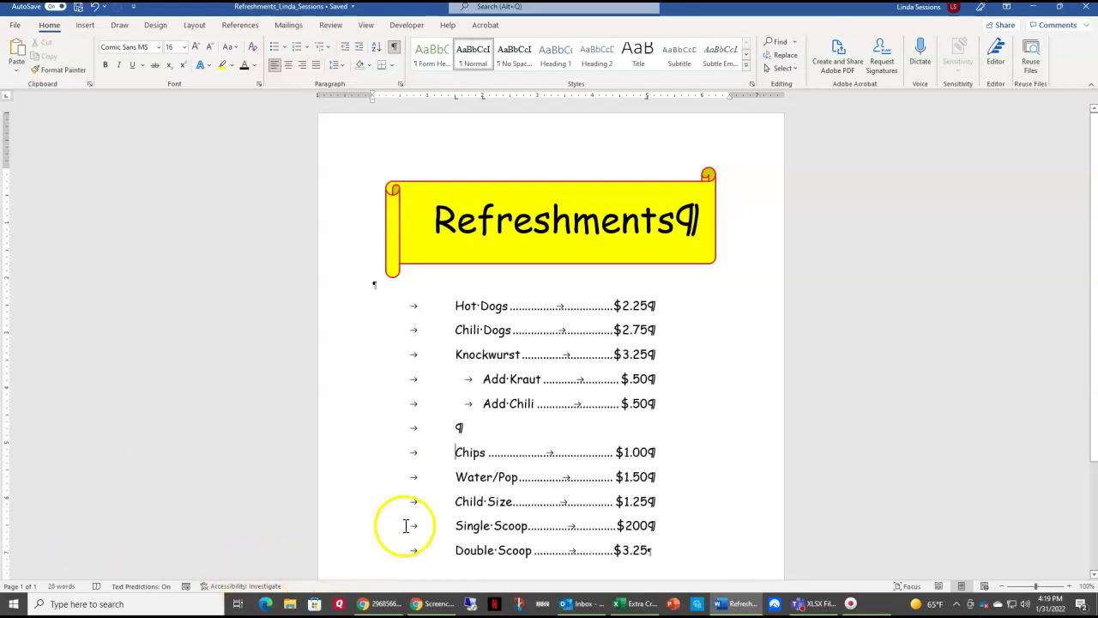
Step: Insert two blank lines above Child Size and realign the Child Size line to the first tab stop
click(459, 501)
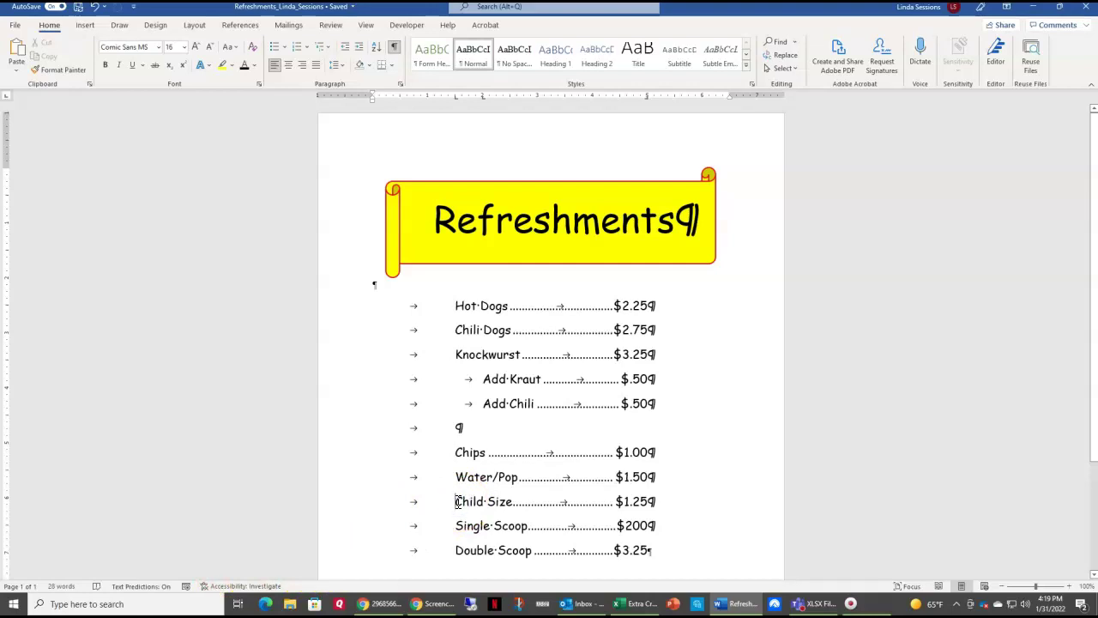
key(Return)
key(Return)
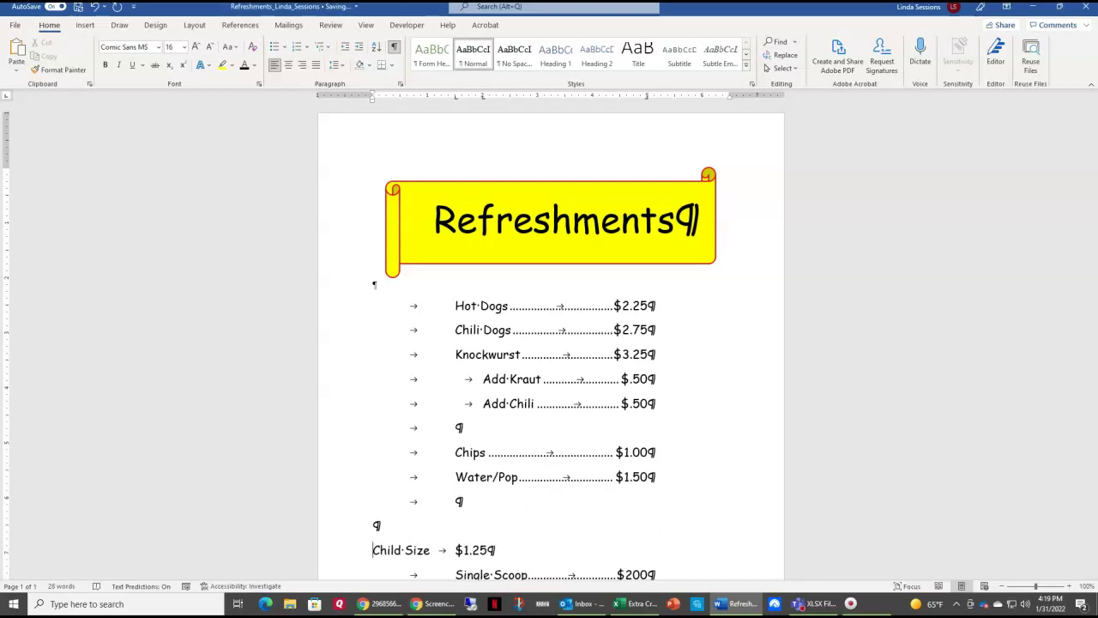
key(Tab)
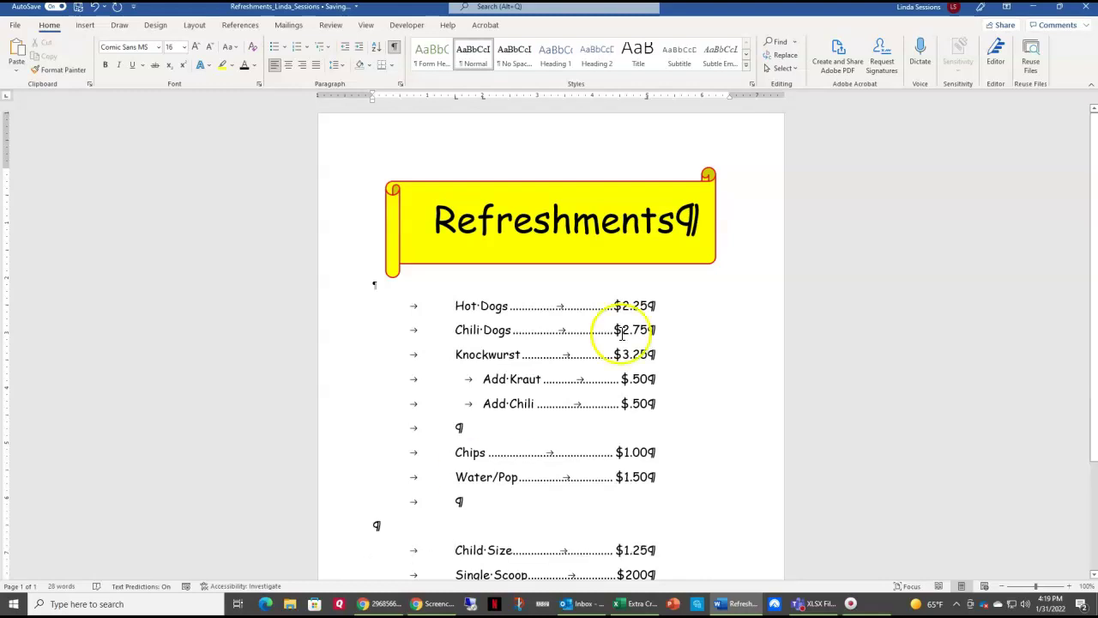
Step: Add a centered heading Ice Cream in font size 22 on the blank line directly above Child Size
scroll(838, 325, down, 1)
scroll(838, 325, down, 3)
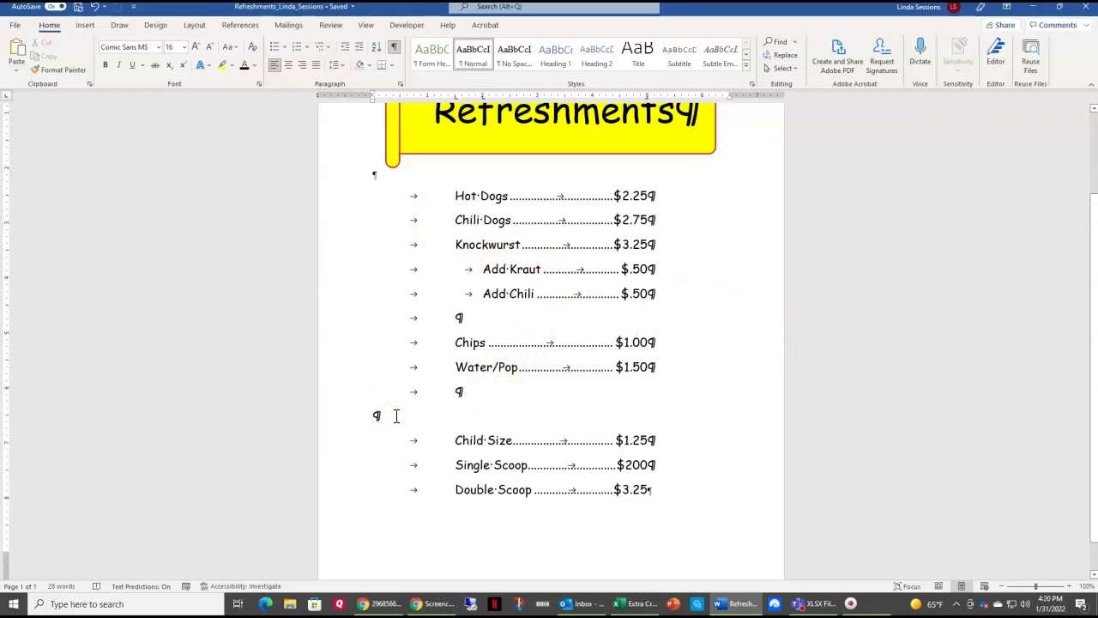
click(183, 48)
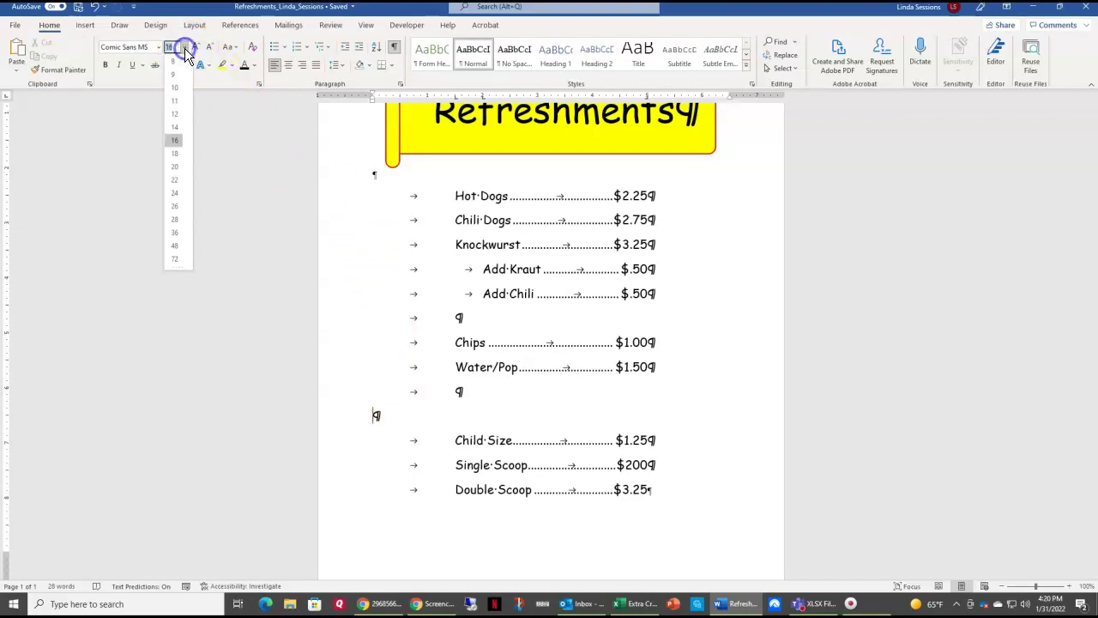
click(179, 180)
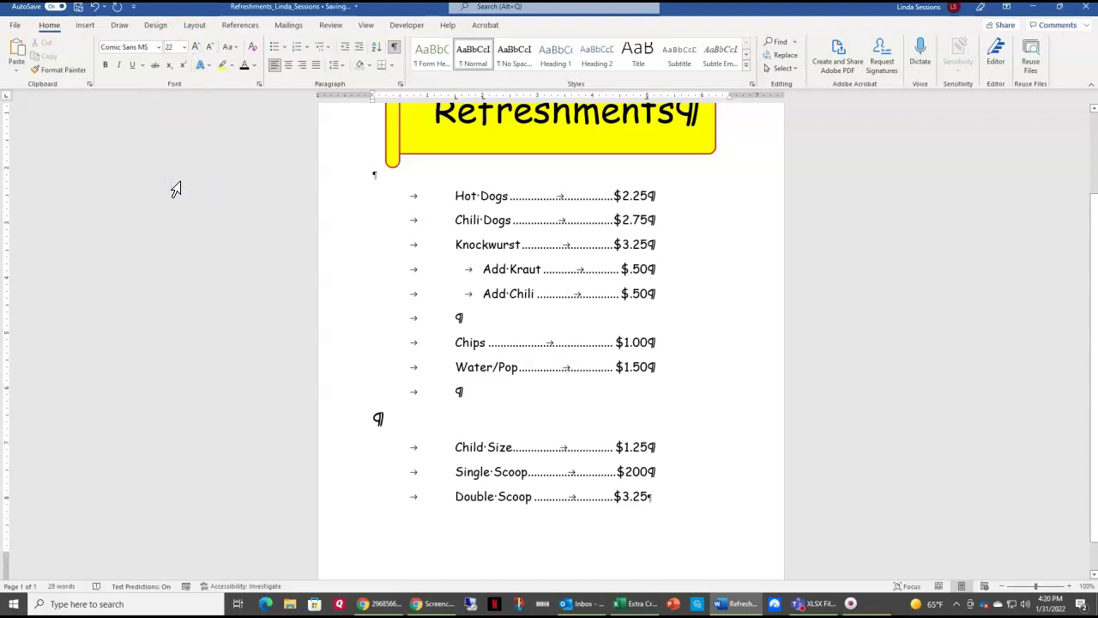
click(291, 65)
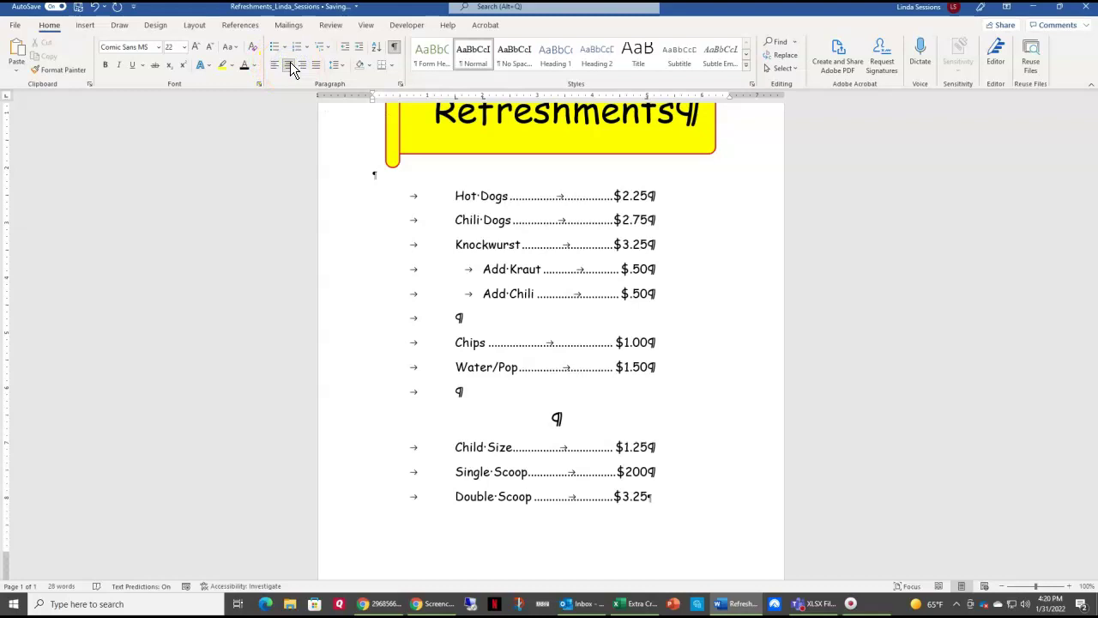
text(Ice Cream)
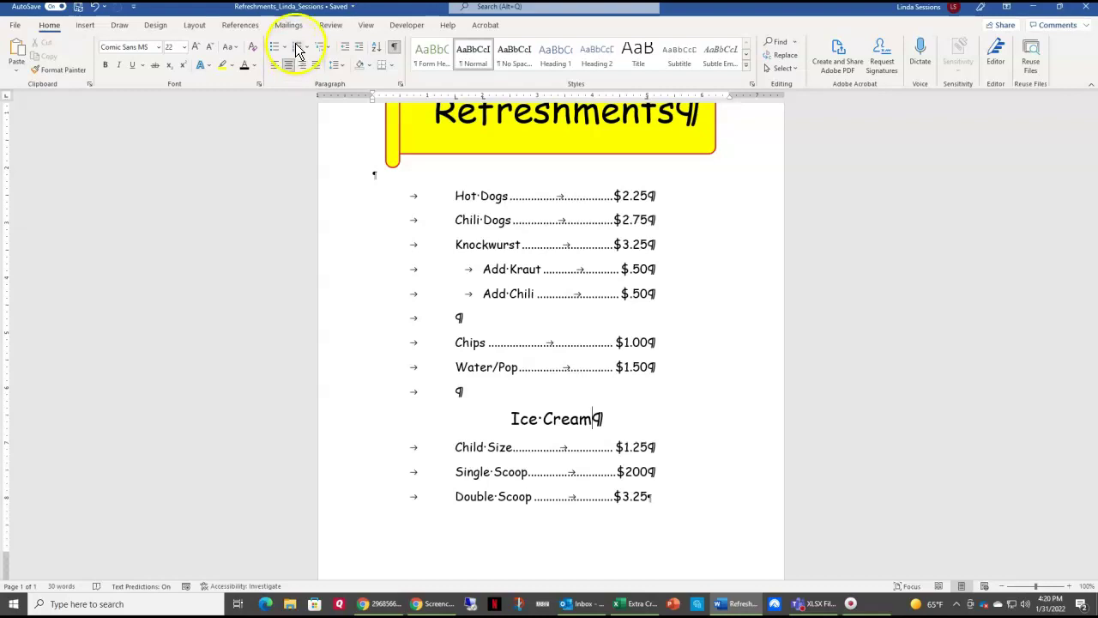
Step: Search online pictures for "hot dog" and insert the first cartoon hot dog image in front of the Hot Dogs text
click(451, 195)
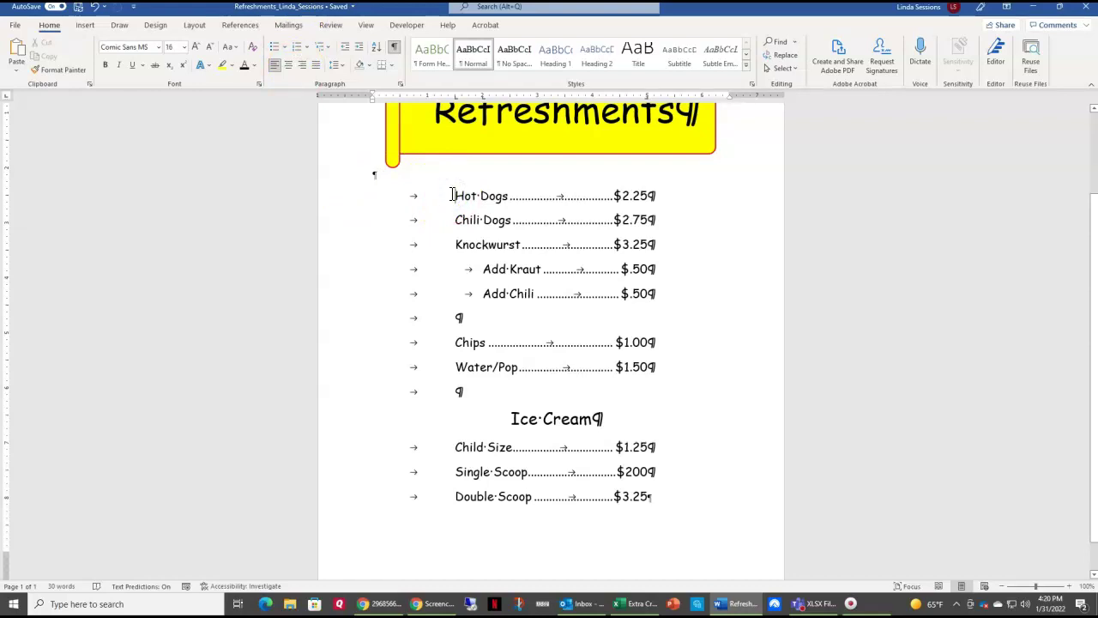
click(88, 25)
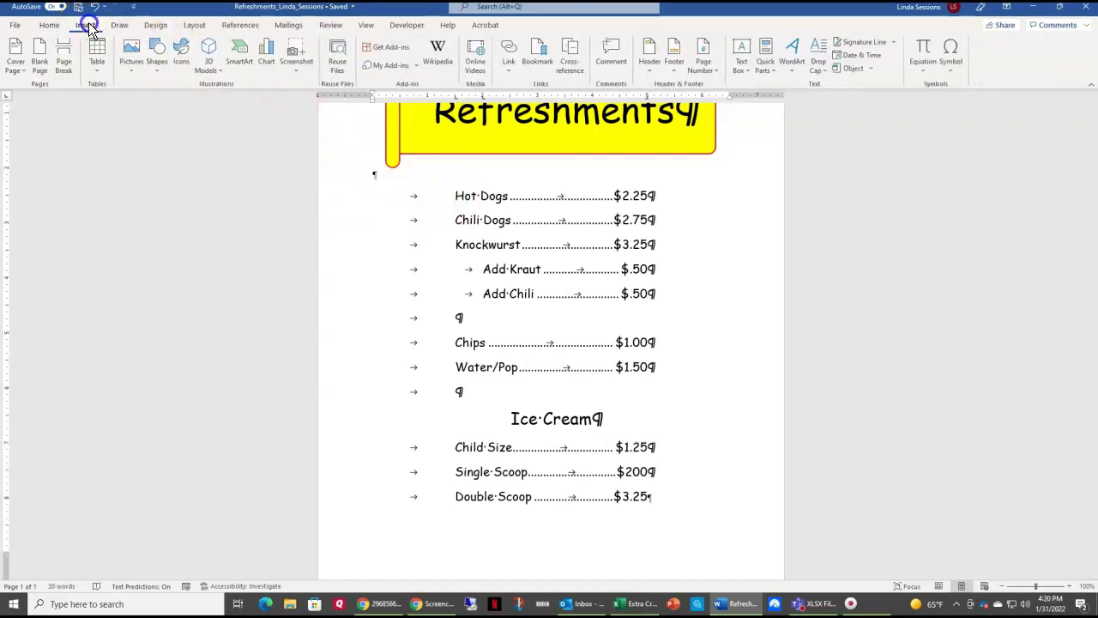
click(137, 74)
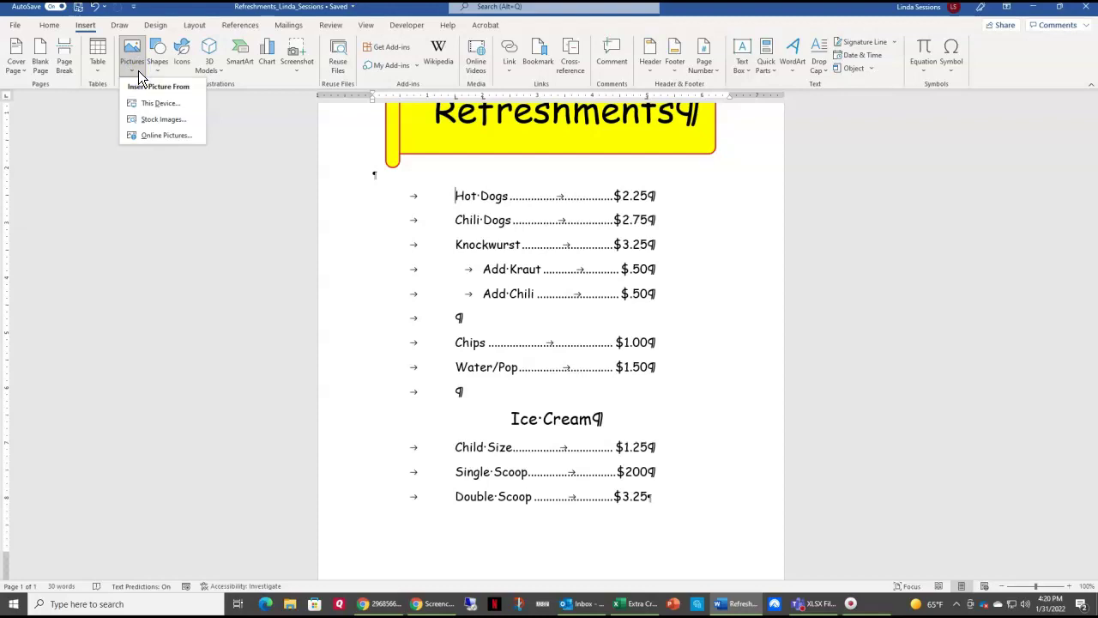
click(147, 137)
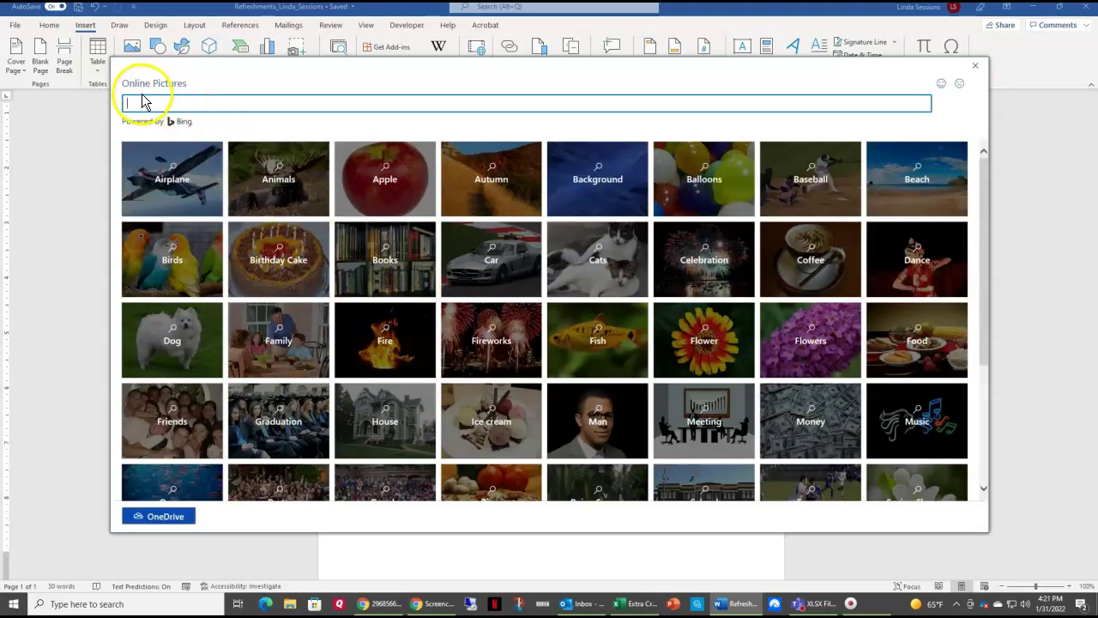
click(136, 102)
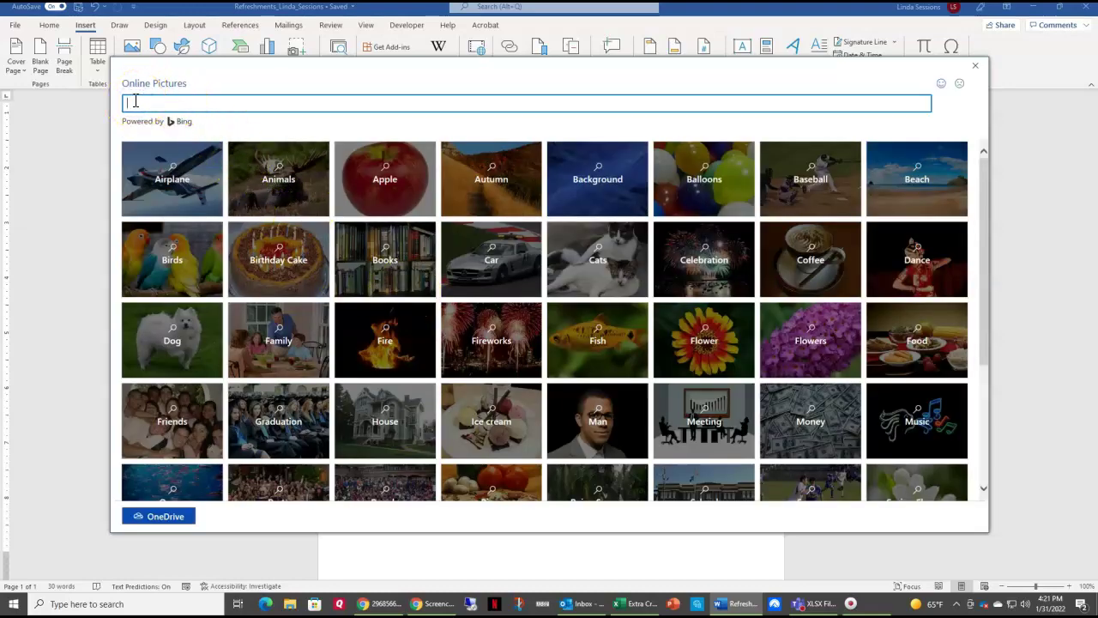
text(hot dog)
key(Return)
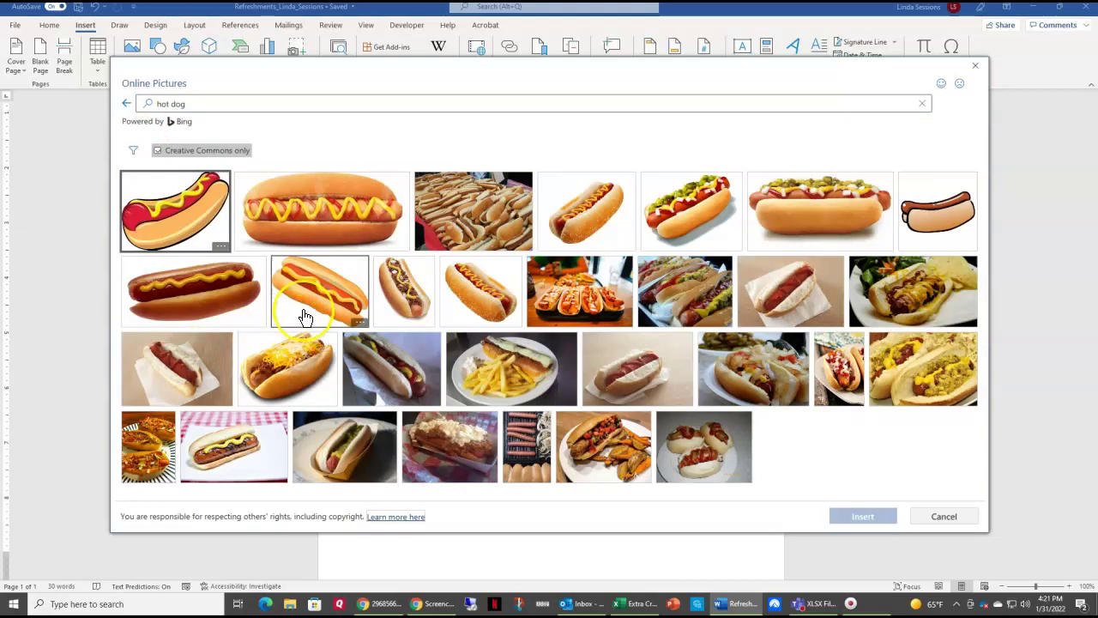
click(142, 210)
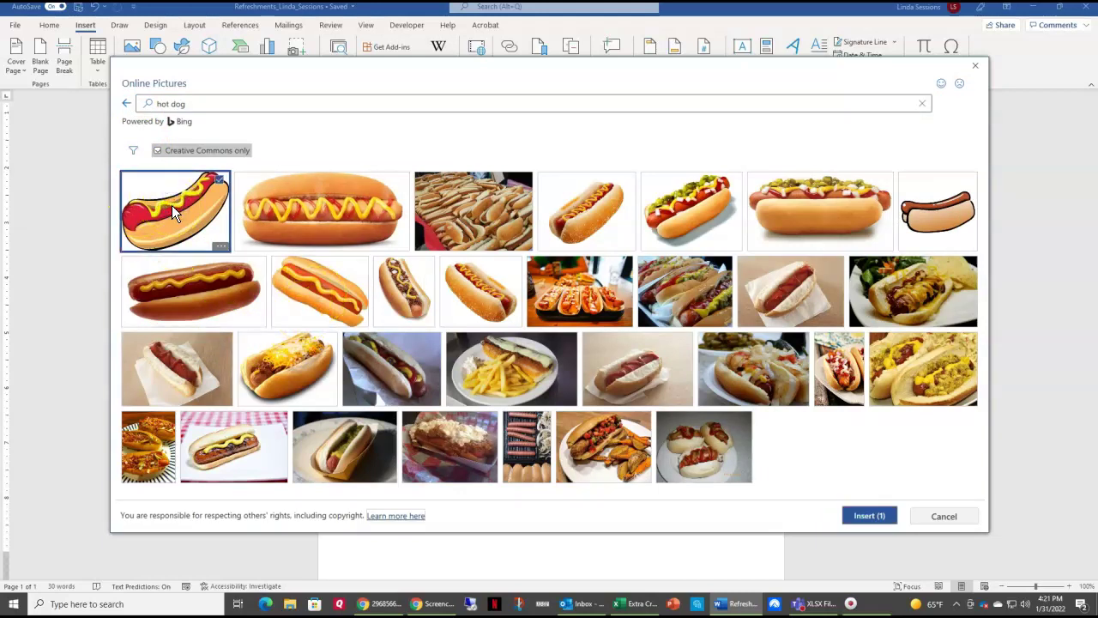
click(851, 515)
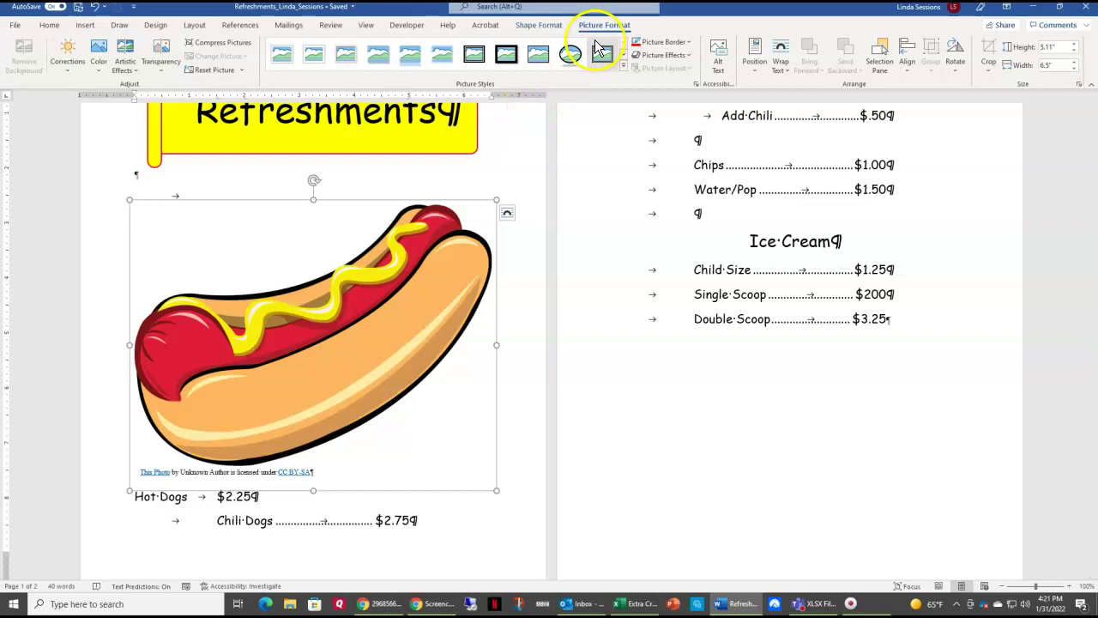
Step: Set the hot dog picture's text wrapping to Square and shrink it to about 0.92" high by 1.16" wide
click(780, 62)
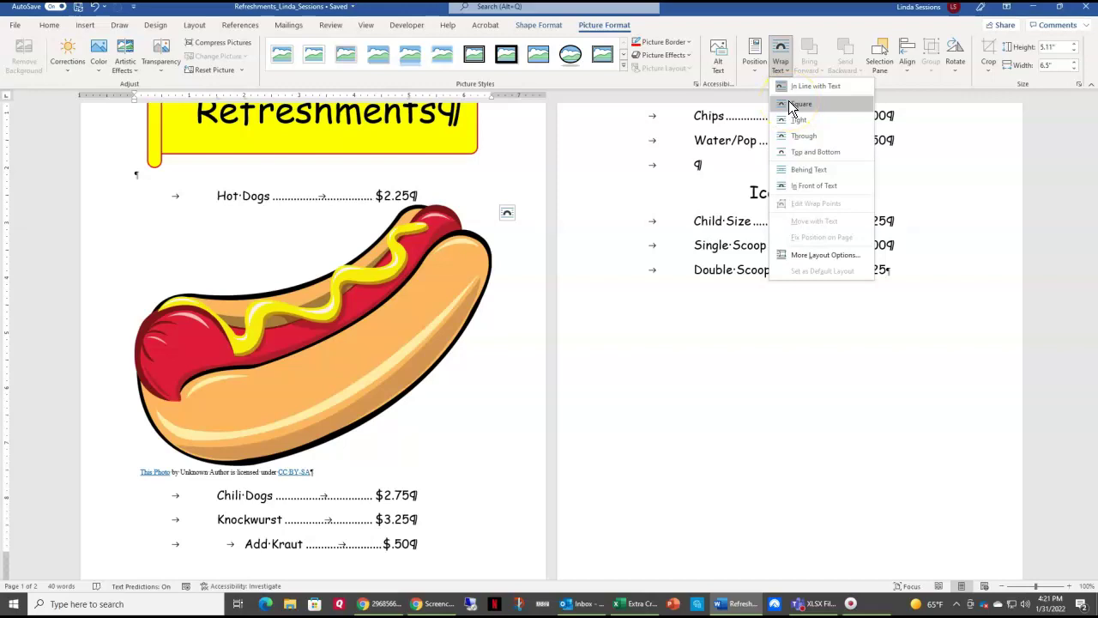
click(789, 103)
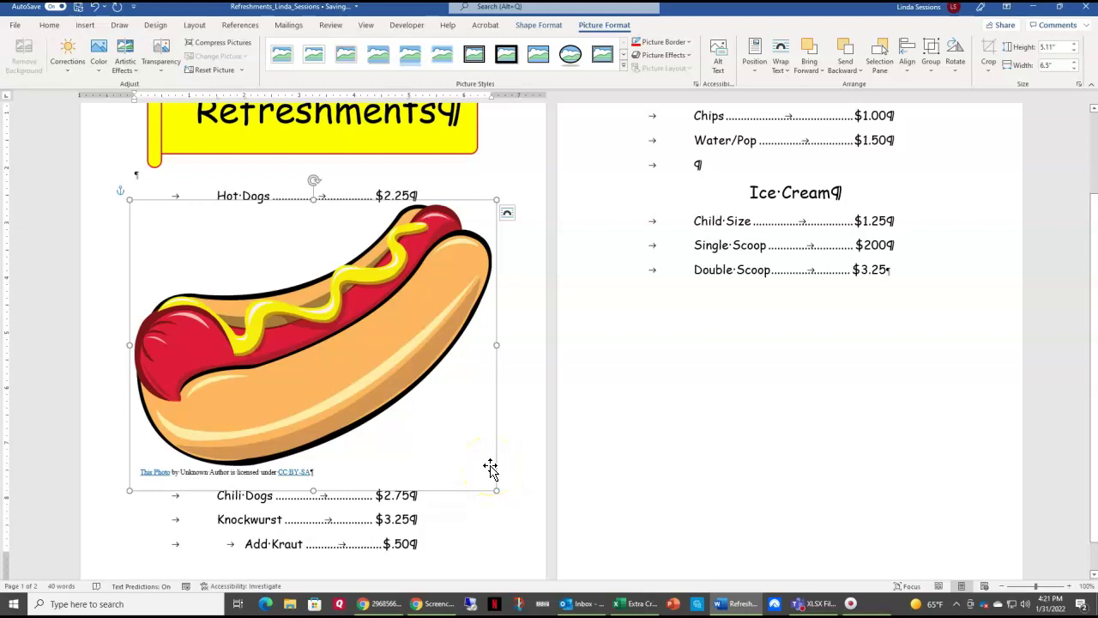
click(494, 490)
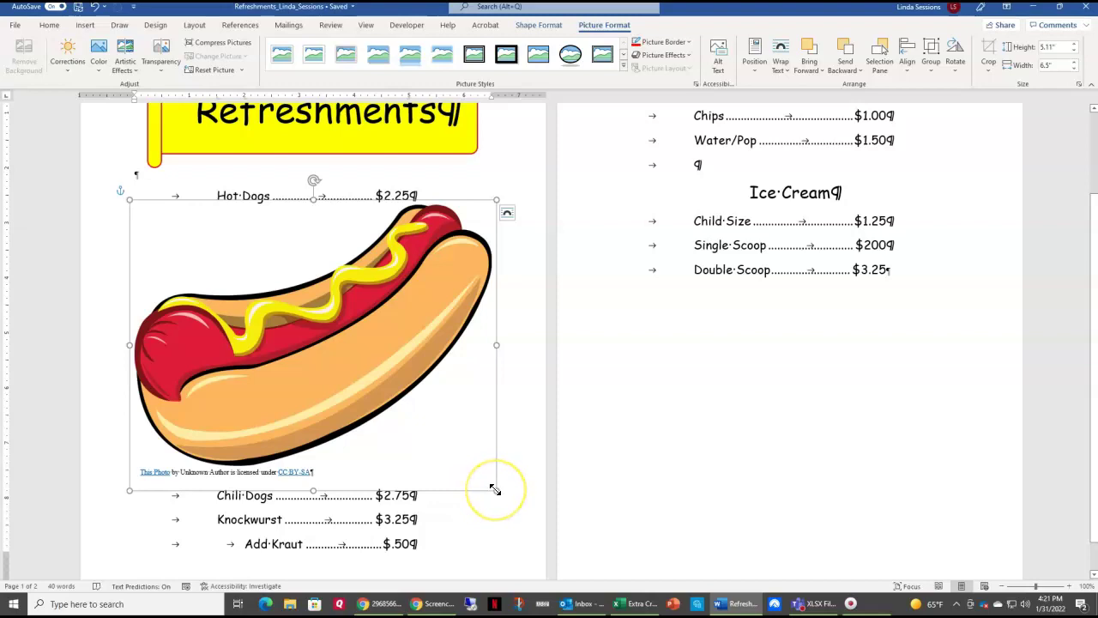
drag(495, 489, 245, 306)
drag(483, 335, 436, 255)
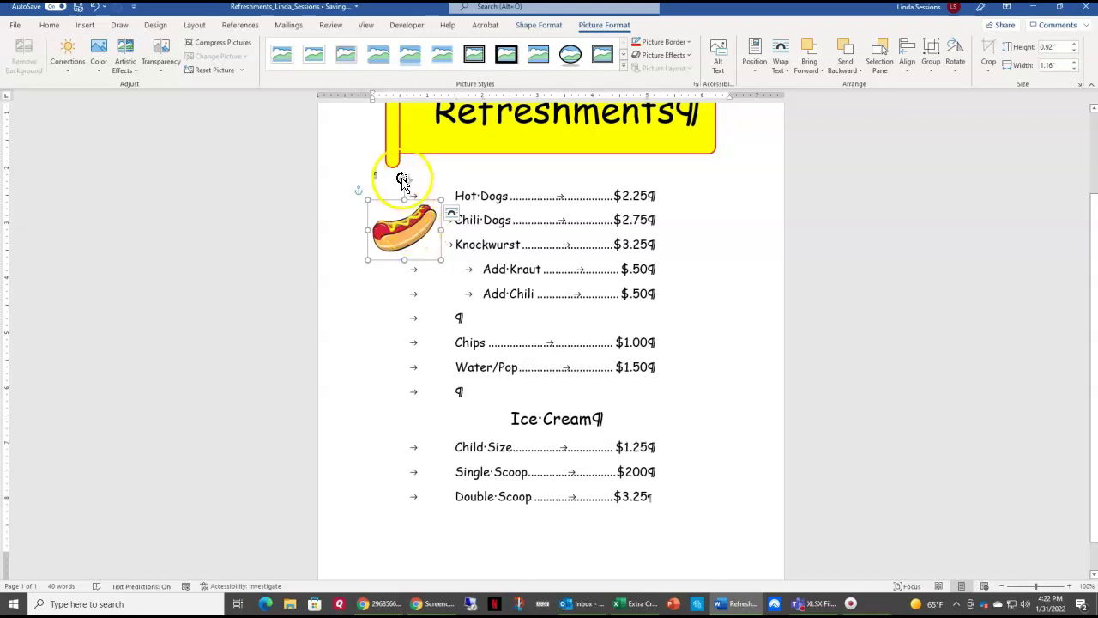
Step: Tilt the hot dog picture slightly counterclockwise and deselect it
mouse_move(403, 178)
mouse_down()
mouse_move(380, 174)
mouse_move(393, 183)
mouse_up()
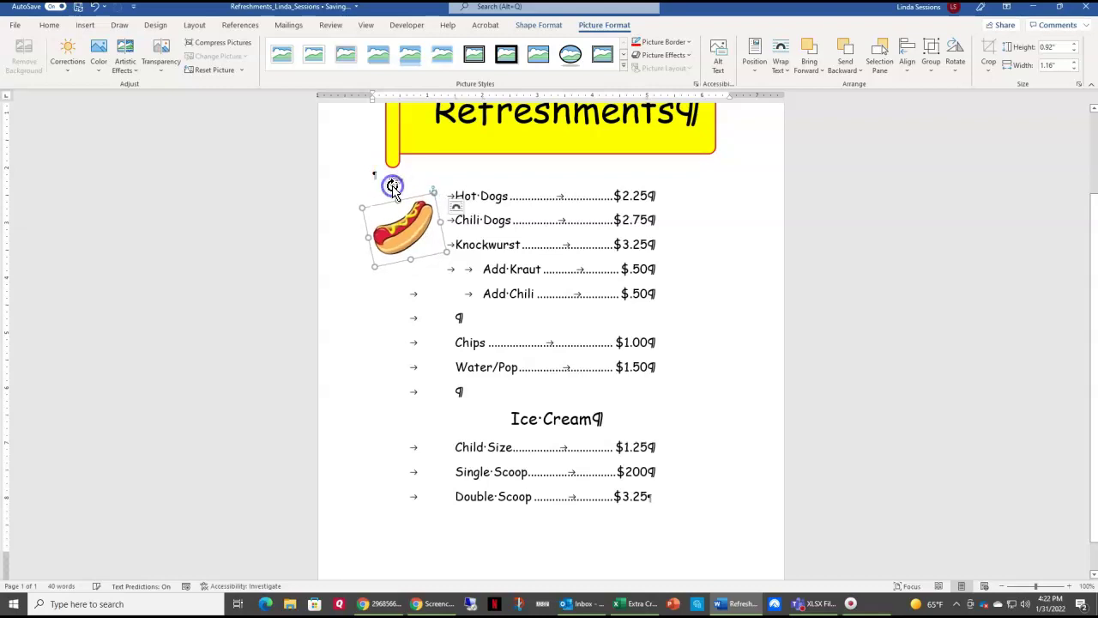
click(736, 396)
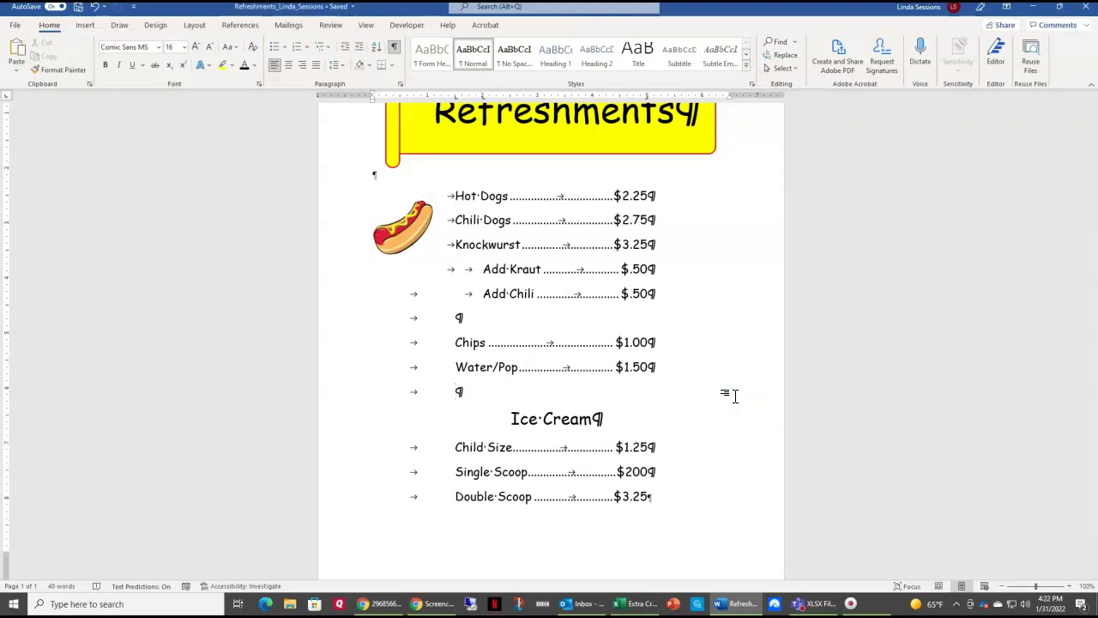
Step: Search online pictures for "ice cream" and insert the first cartoon ice cream cone at the end of the Child Size line
click(704, 426)
click(662, 447)
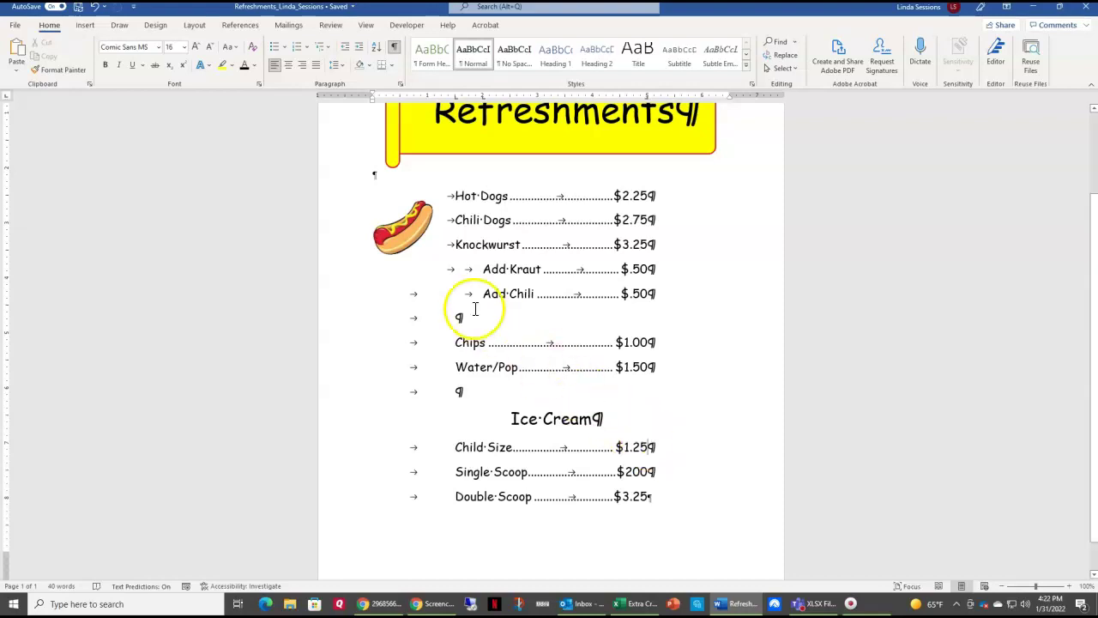
click(85, 25)
click(128, 66)
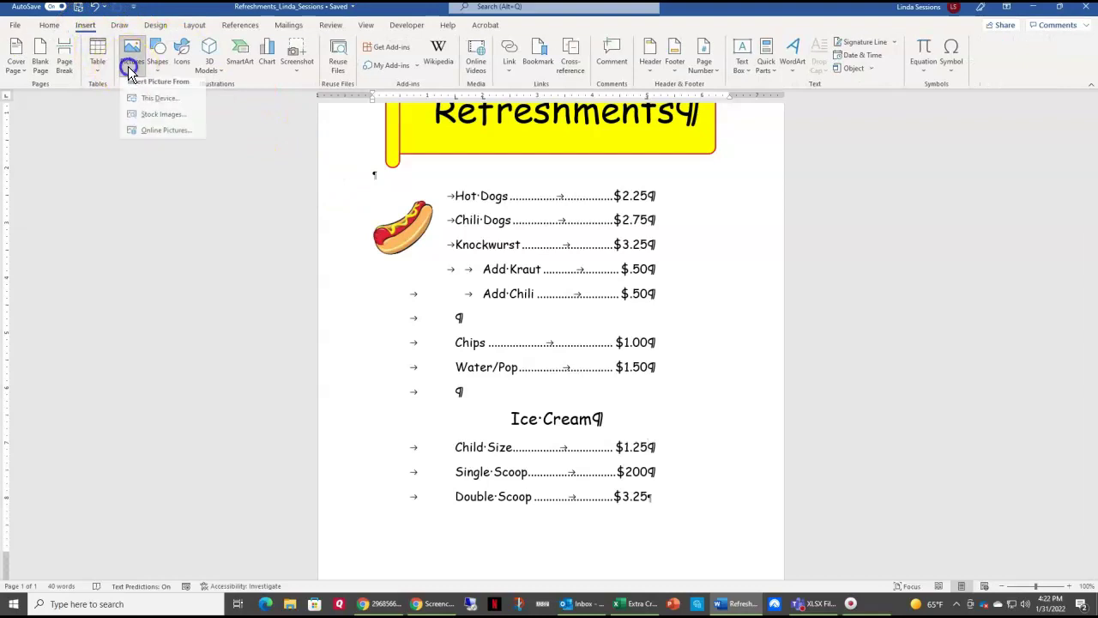
click(155, 135)
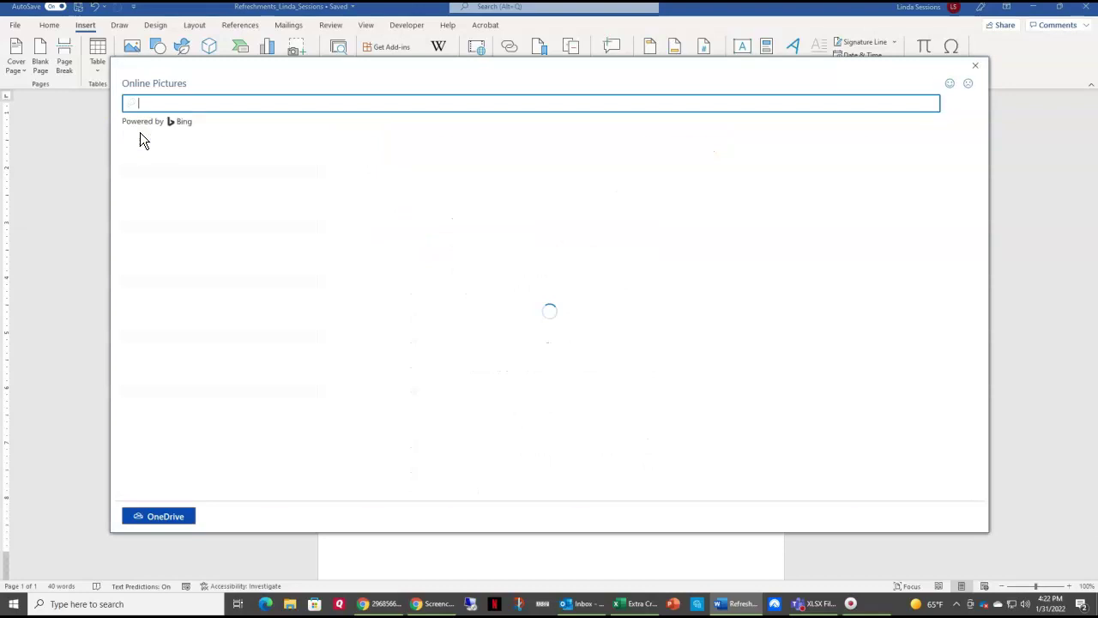
text(ice cream)
key(Return)
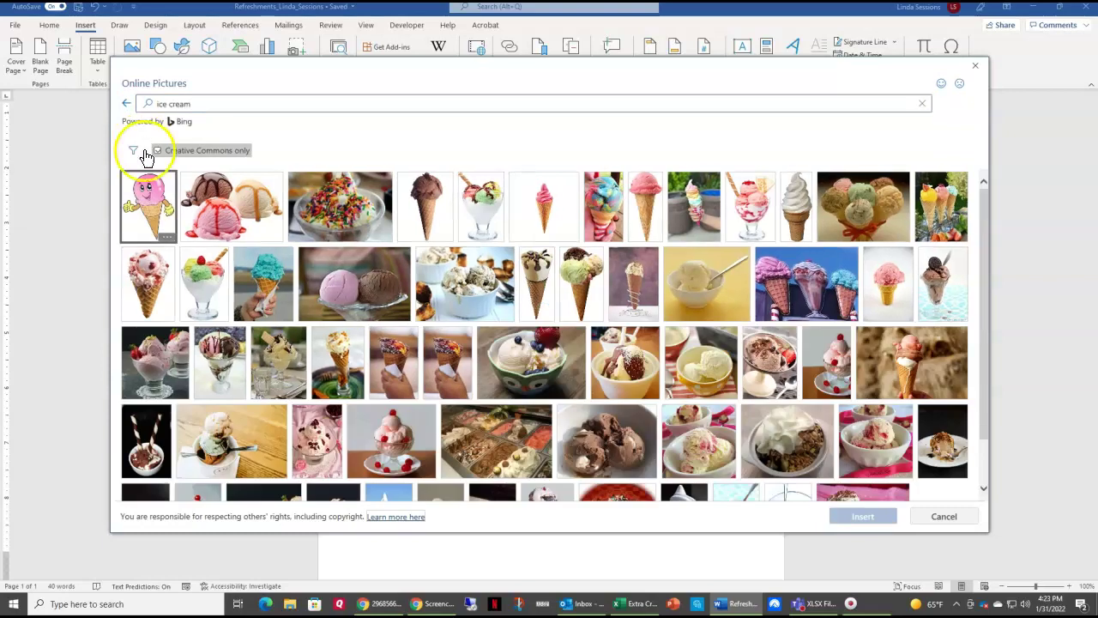
click(150, 208)
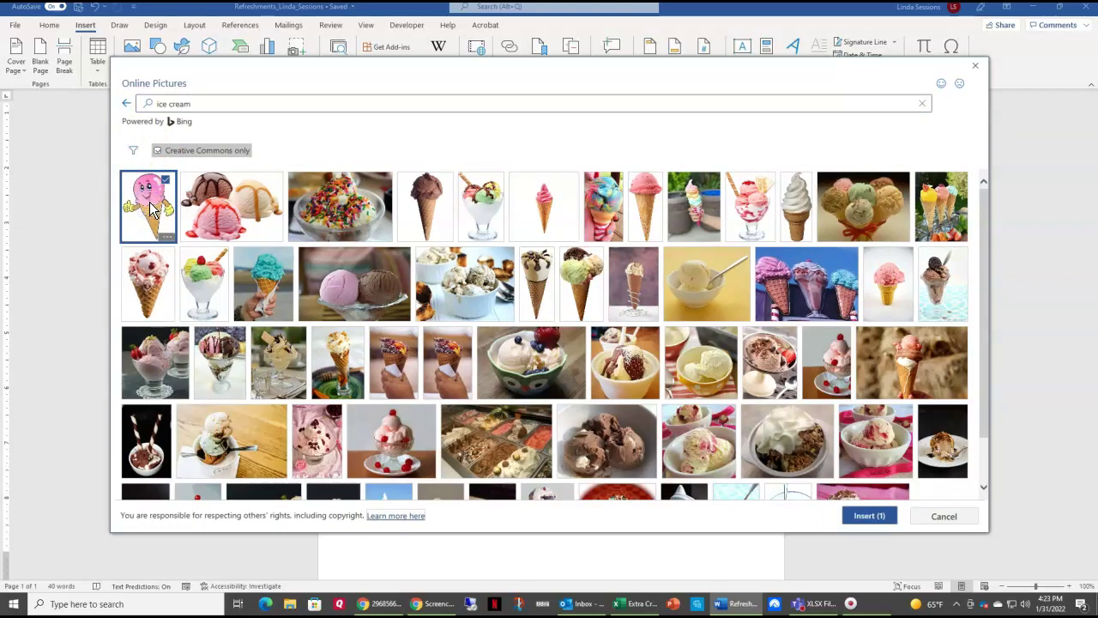
click(866, 517)
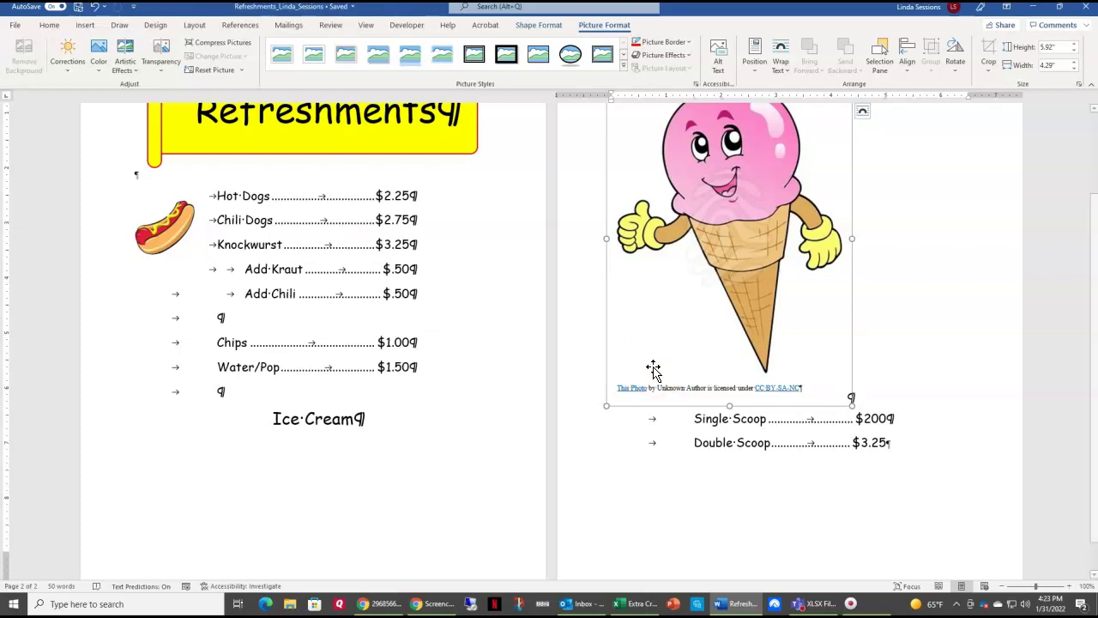
Step: Set the ice cream cone picture's text wrapping to Square
click(725, 196)
click(779, 67)
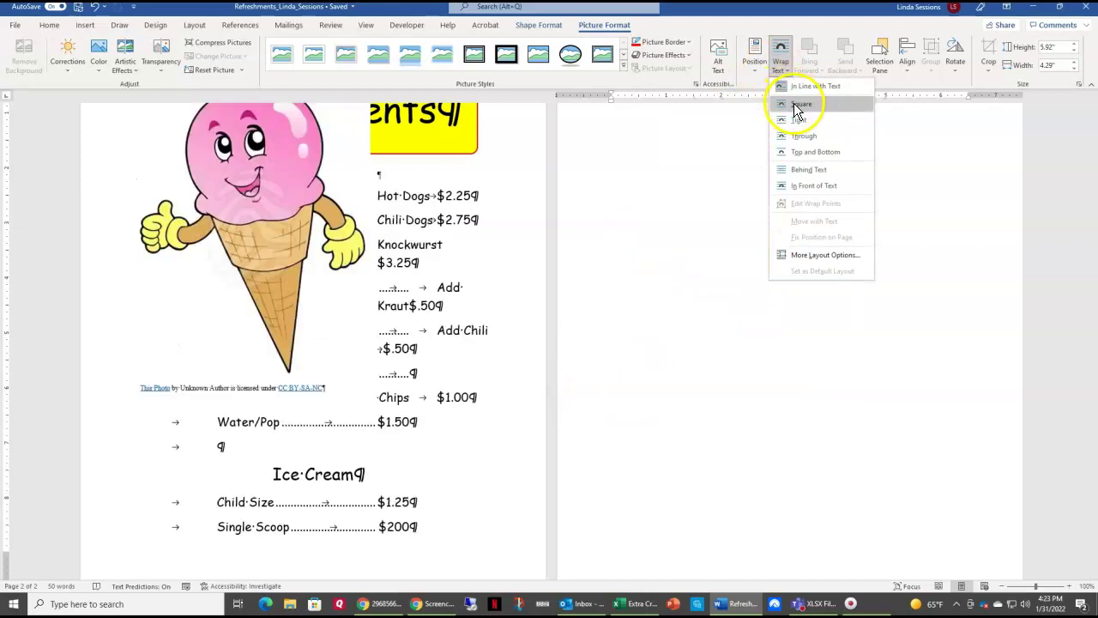
click(796, 107)
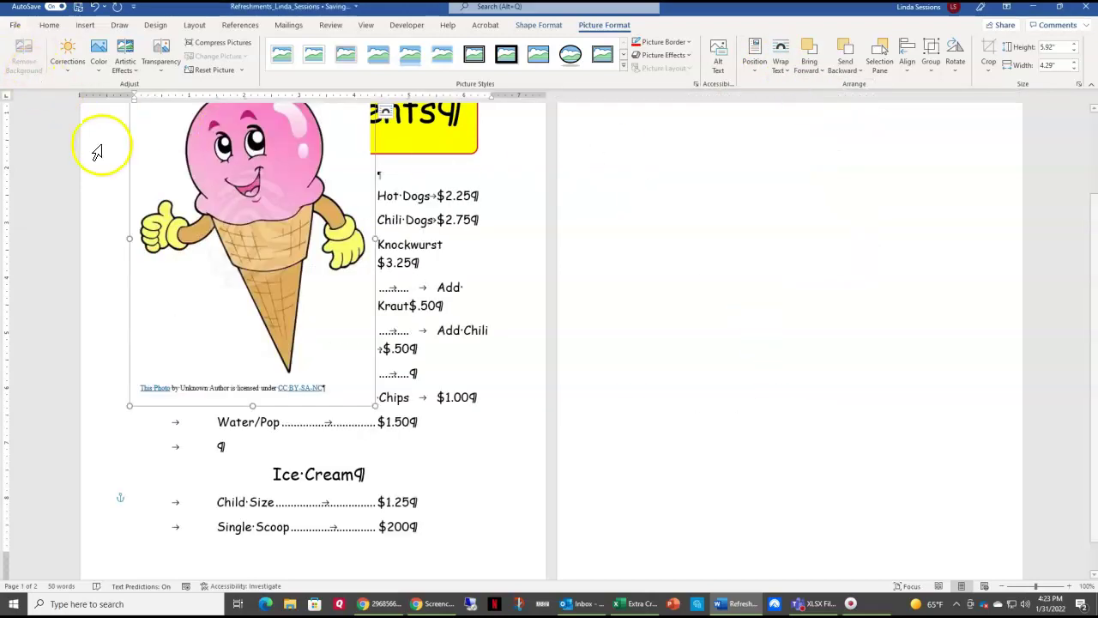
Step: Shrink the ice cream cone to about 1.33" high by 1.19" wide and place it to the right of the Ice Cream prices
scroll(97, 152, up, 1)
drag(130, 125, 309, 374)
drag(586, 414, 728, 534)
scroll(730, 443, down, 2)
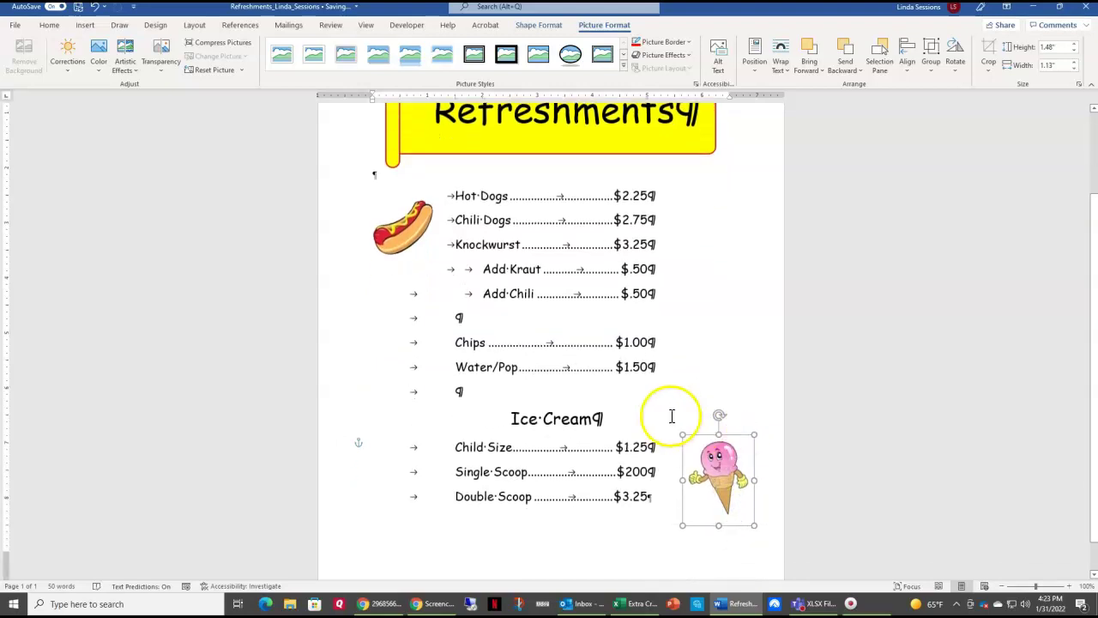
mouse_move(755, 525)
mouse_down()
mouse_move(745, 517)
mouse_move(758, 517)
mouse_up()
Step: Tilt the ice cream cone picture slightly clockwise and nudge it closer to the Ice Cream prices
click(730, 476)
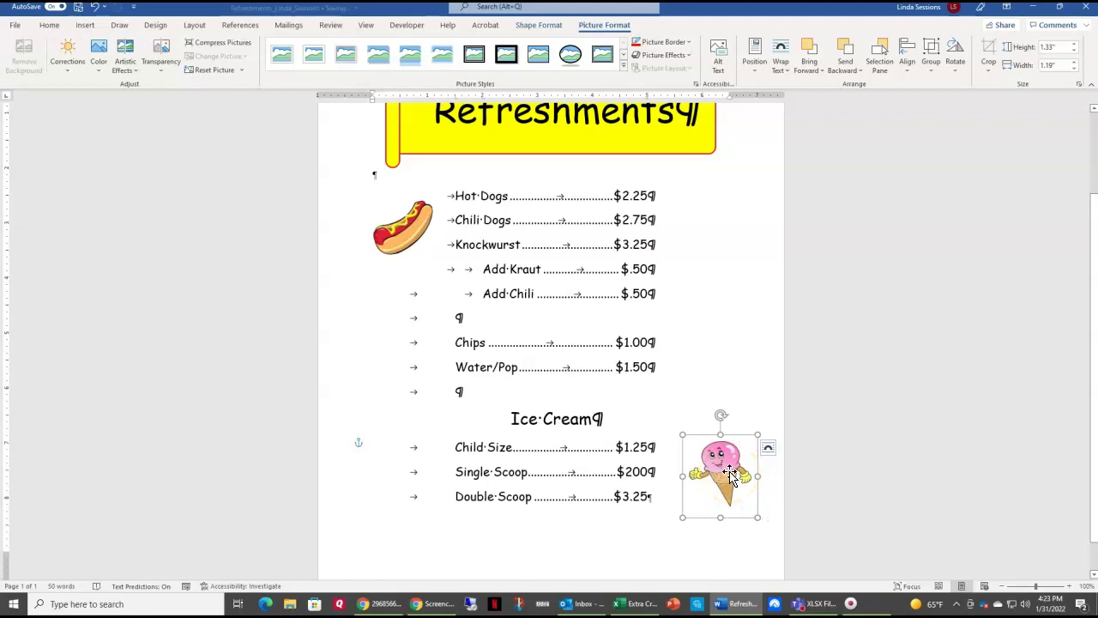
click(721, 417)
drag(721, 417, 745, 406)
click(735, 348)
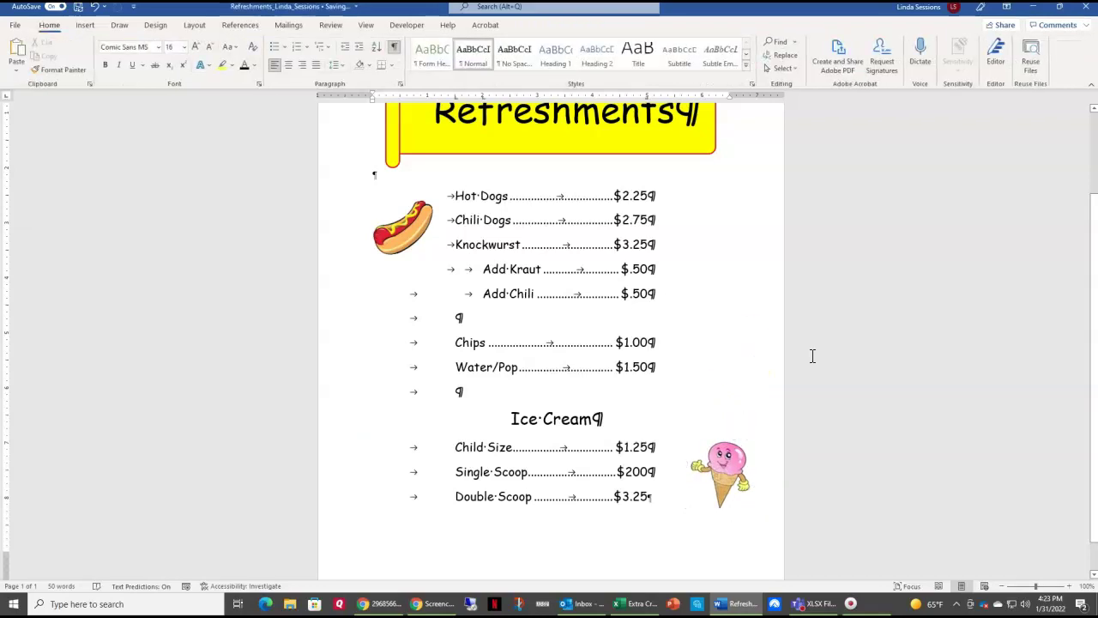
click(722, 455)
drag(722, 455, 712, 461)
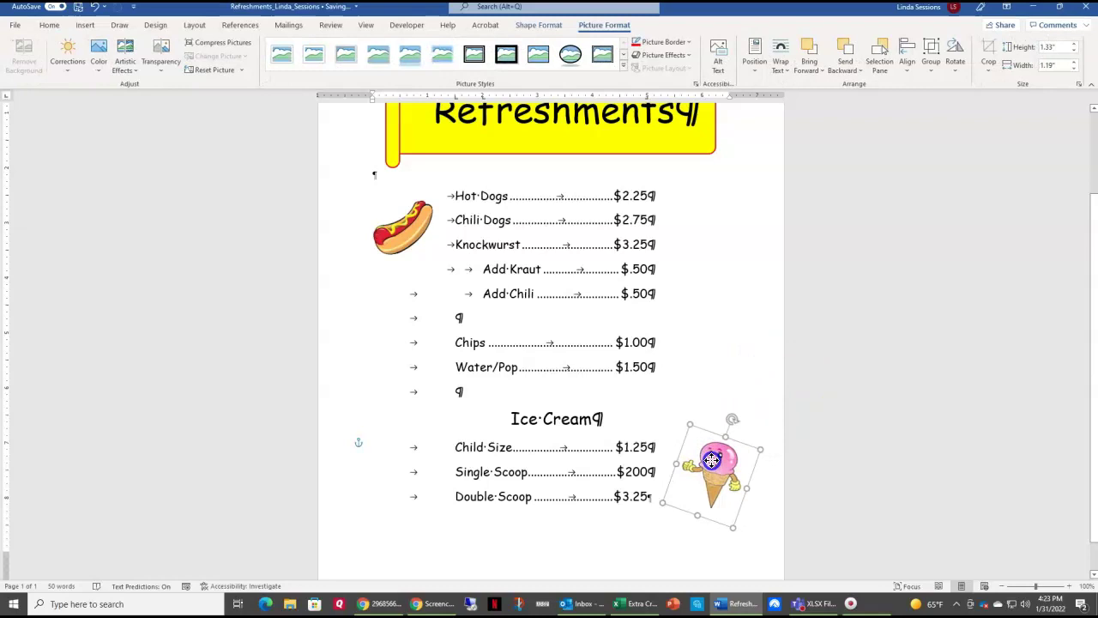
click(704, 349)
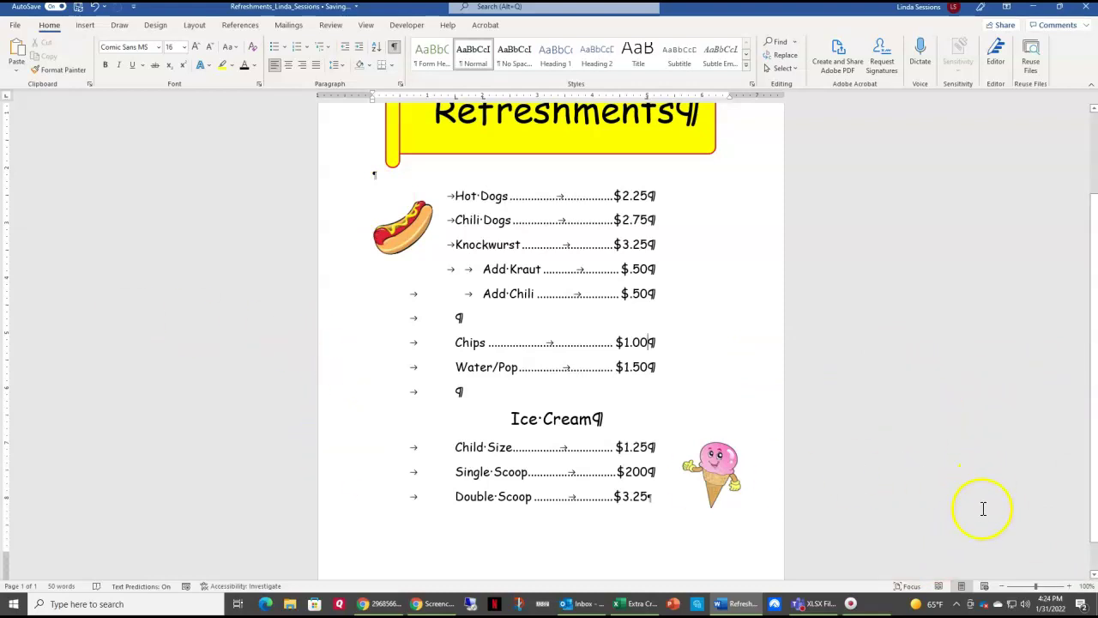
Step: Insert the built-in Blank (Three Columns) footer
click(1001, 587)
click(1001, 587)
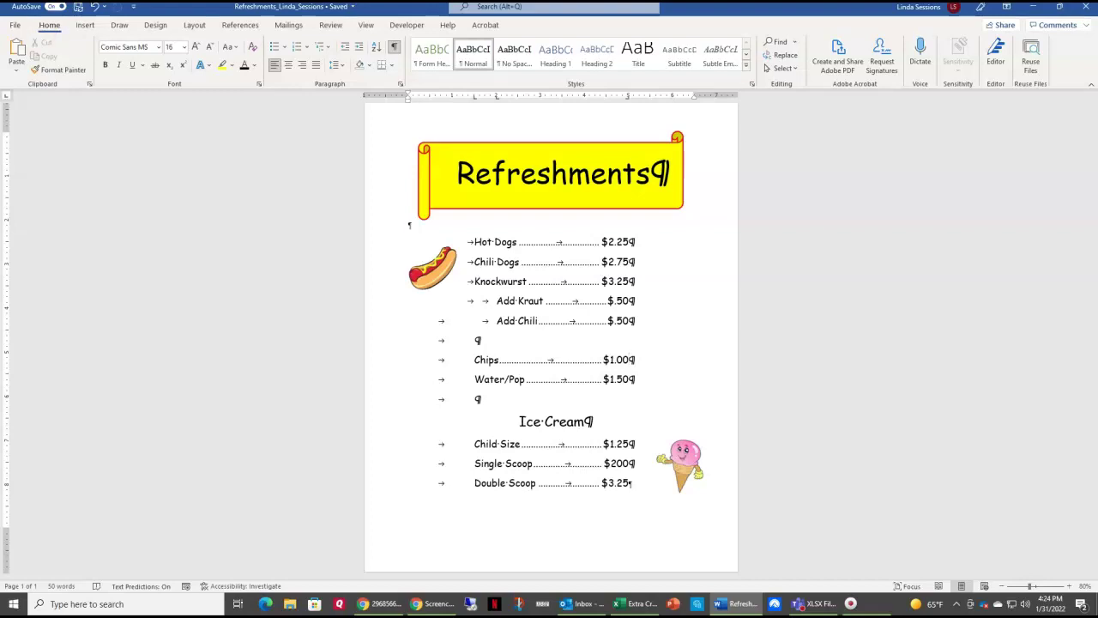
click(85, 25)
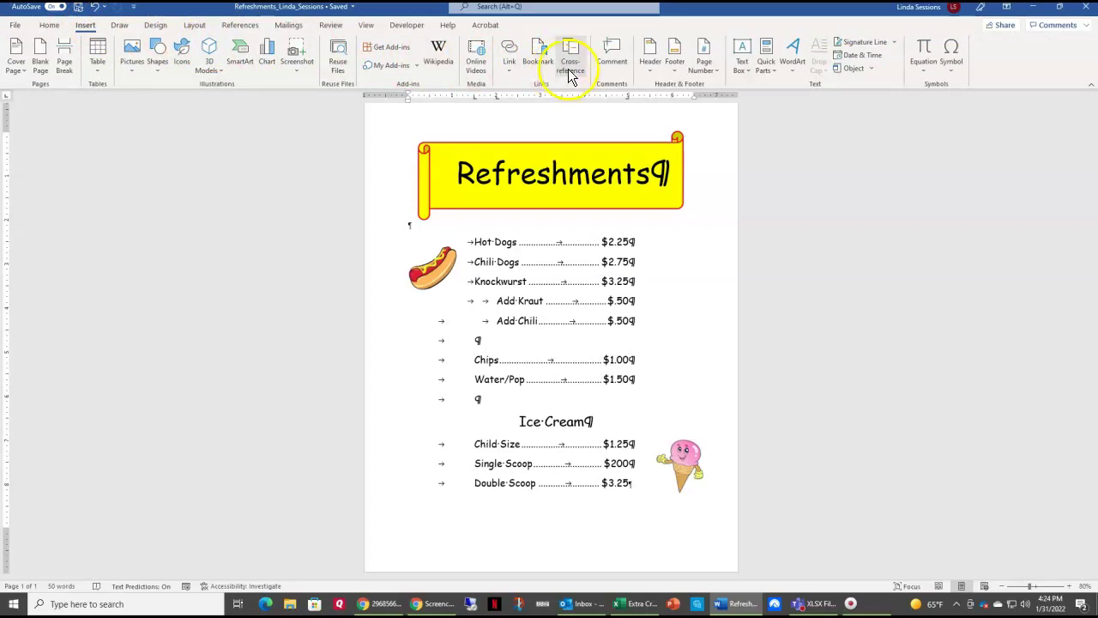
click(675, 68)
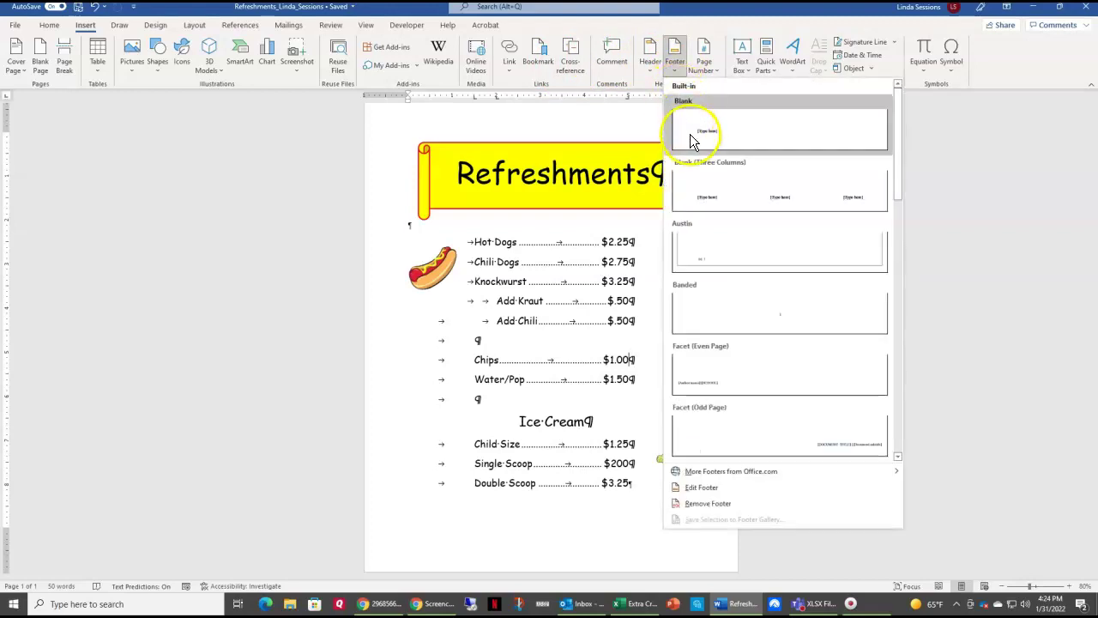
click(686, 185)
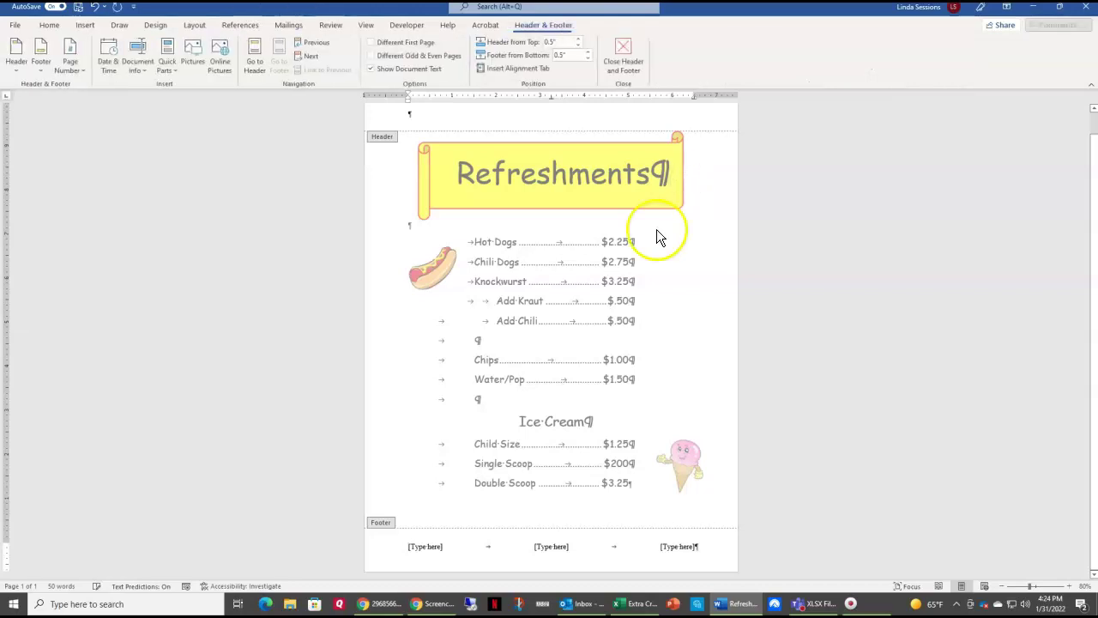
Step: Replace the footer's left placeholder with the author's full name, correcting the typing errors
click(429, 548)
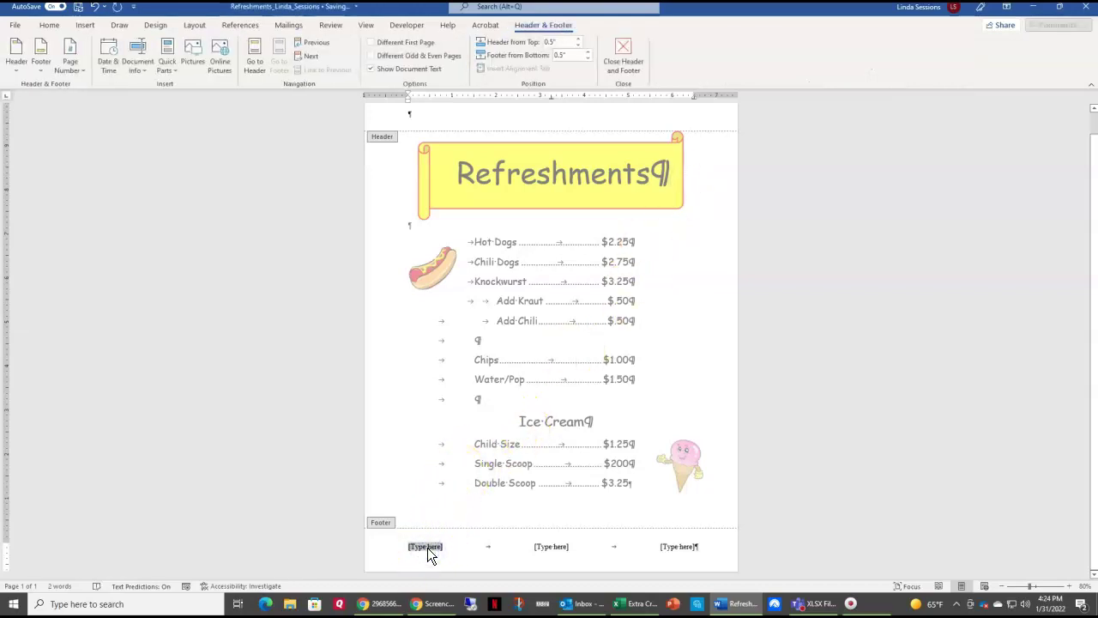
text(Linda)
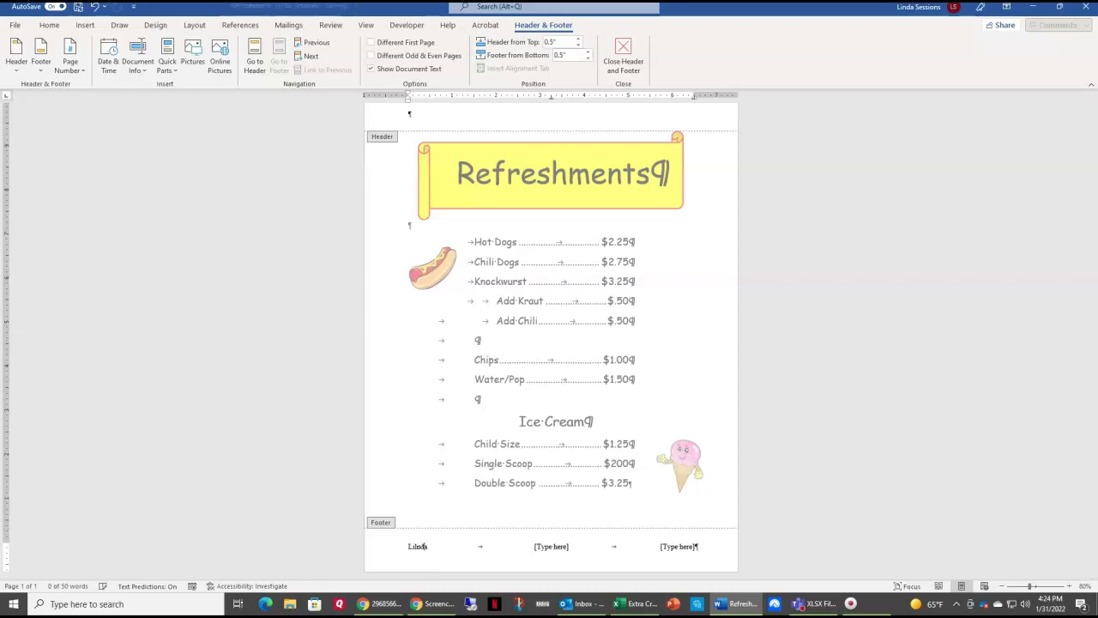
key(BackSpace)
key(BackSpace)
key(BackSpace)
text(nda SEssi)
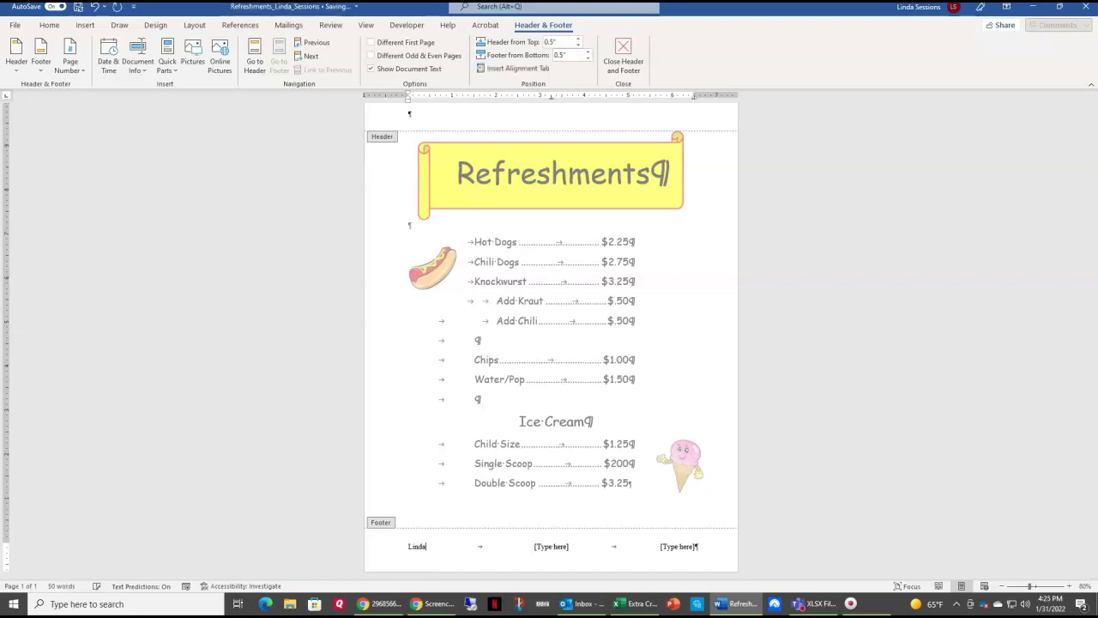
key(BackSpace)
key(BackSpace)
key(BackSpace)
key(BackSpace)
text(essions)
Step: Replace the footer's center placeholder with Refreshments
click(549, 547)
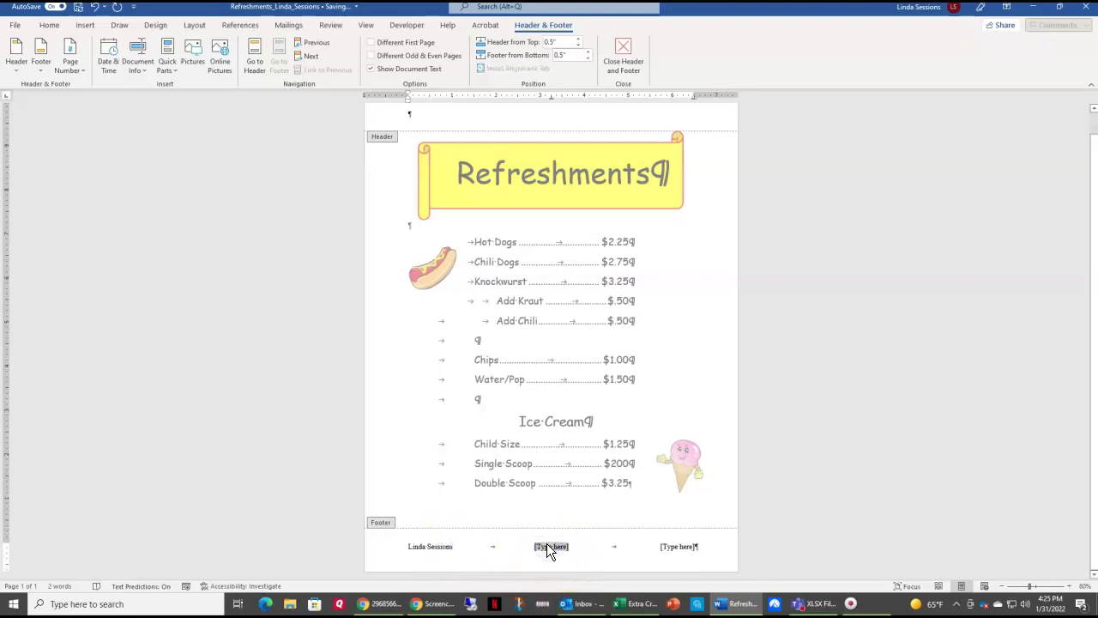
text(Refre)
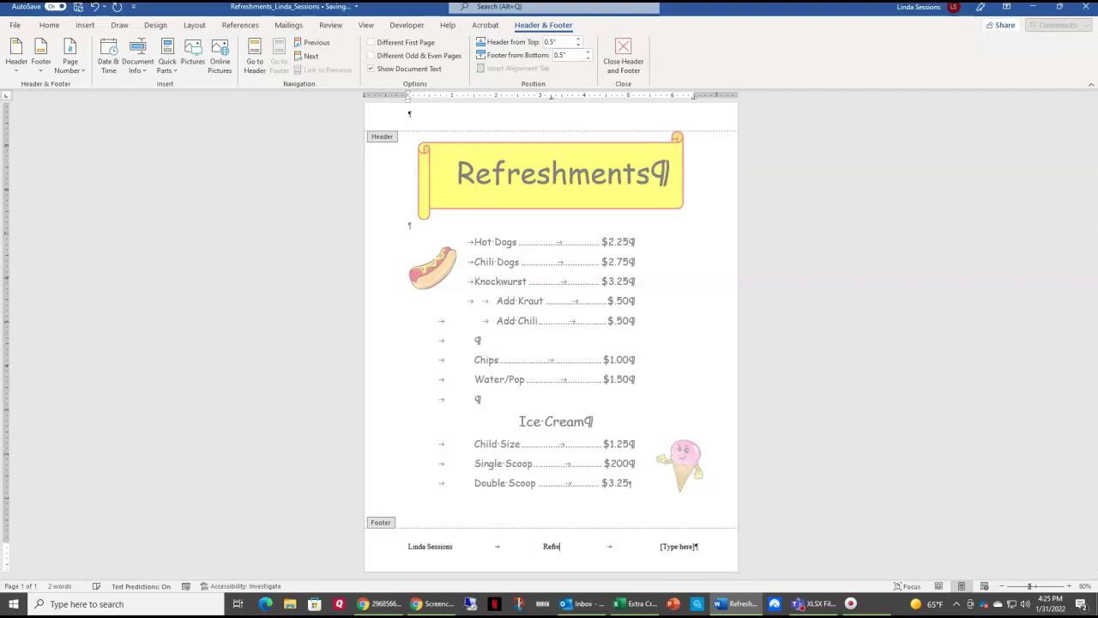
text(shments)
Step: Replace the footer's right placeholder with the date Jan 31, 2002 and return to the document body
click(659, 548)
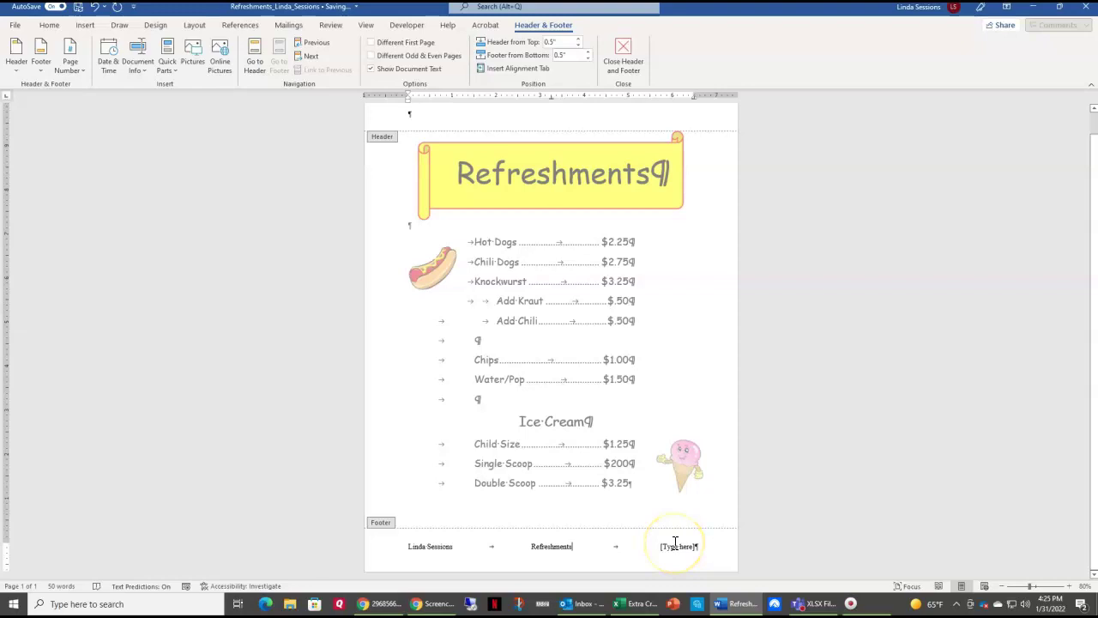
click(675, 546)
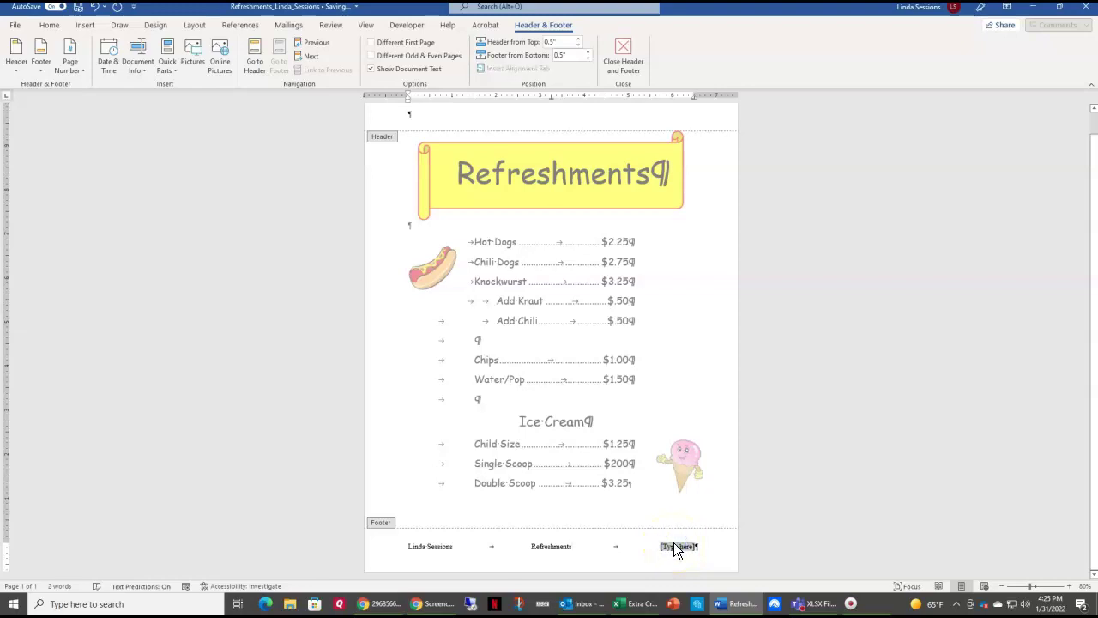
text(Jan 31, 2002)
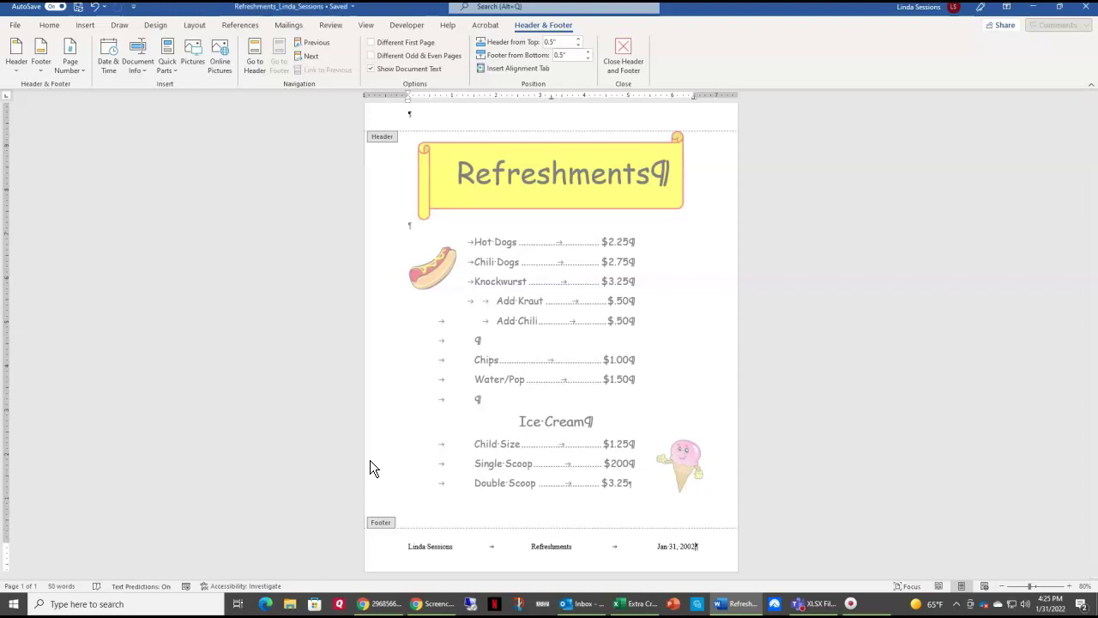
click(470, 344)
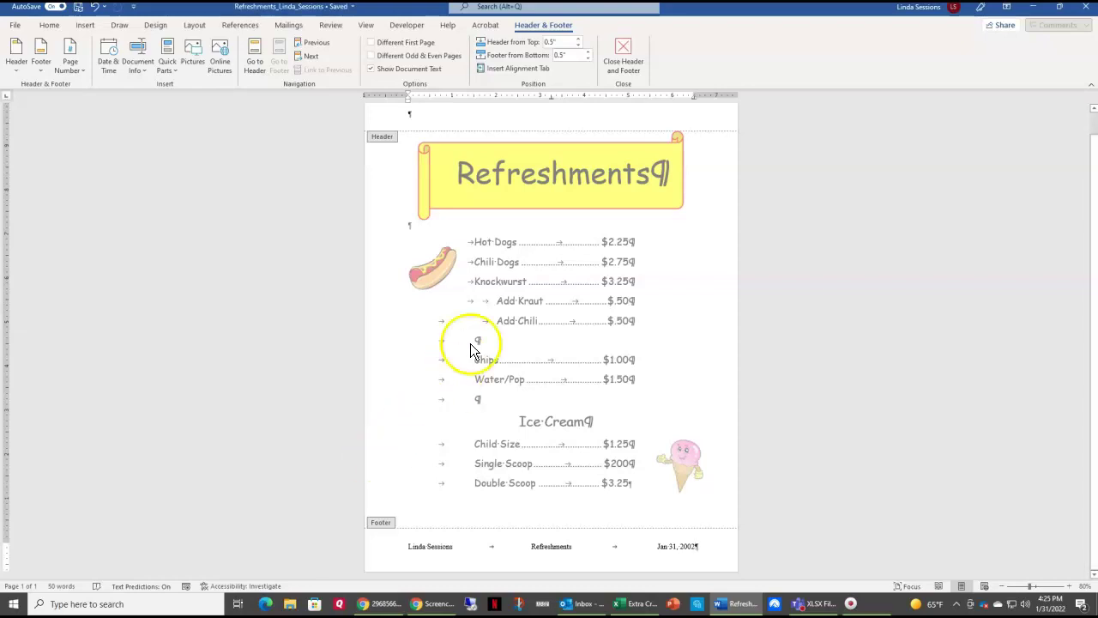
click(625, 48)
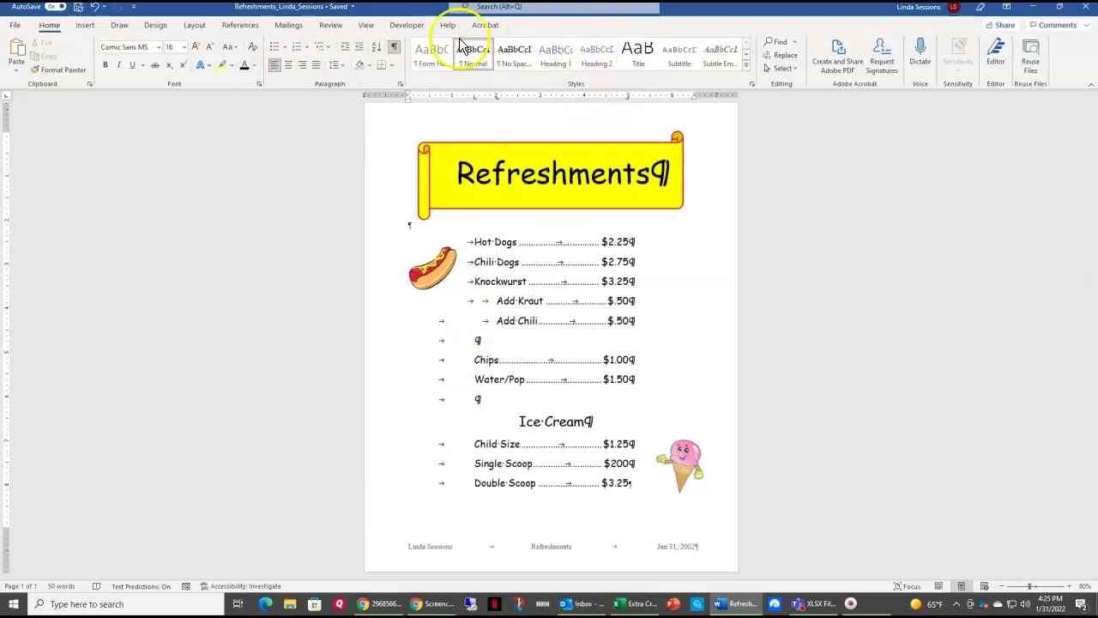
Step: Review the whole menu page in the print preview and return to the document
click(14, 25)
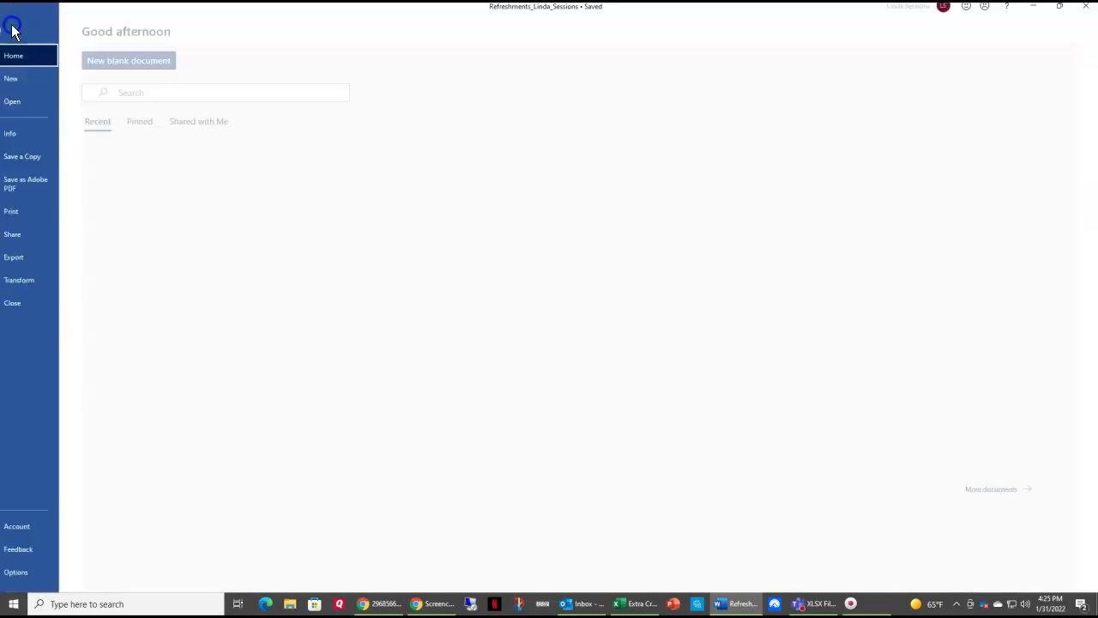
click(42, 215)
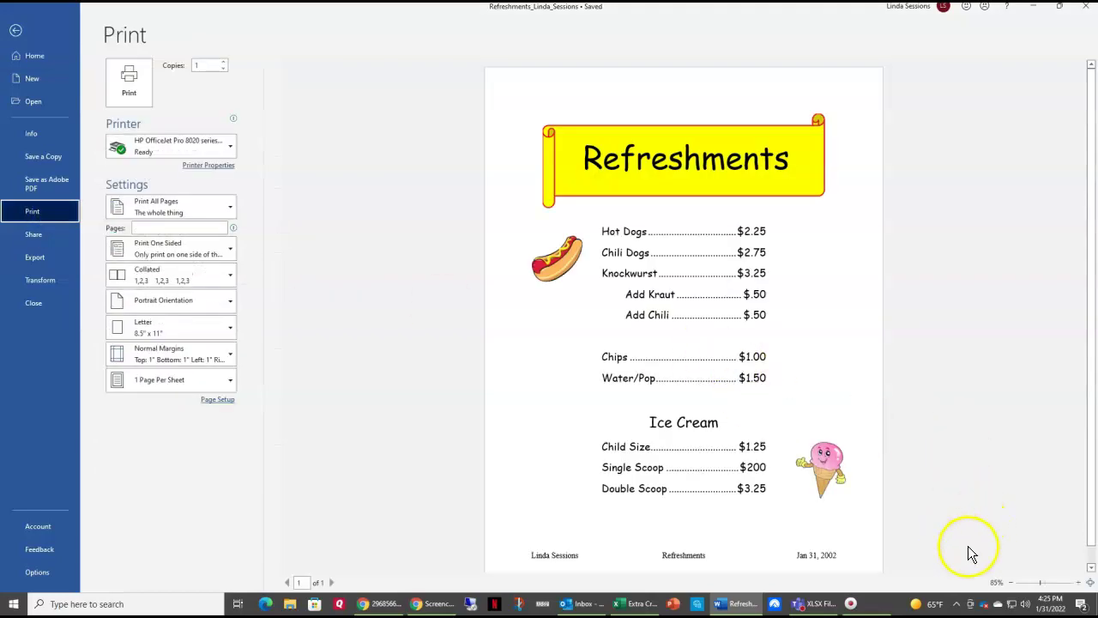
click(1010, 582)
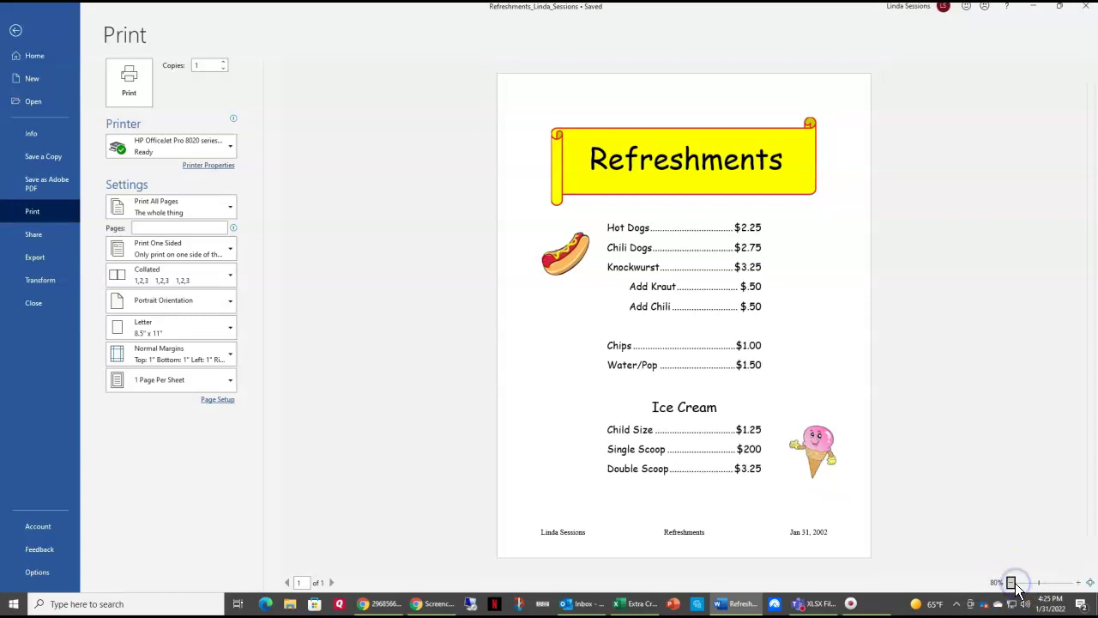
click(973, 483)
click(17, 32)
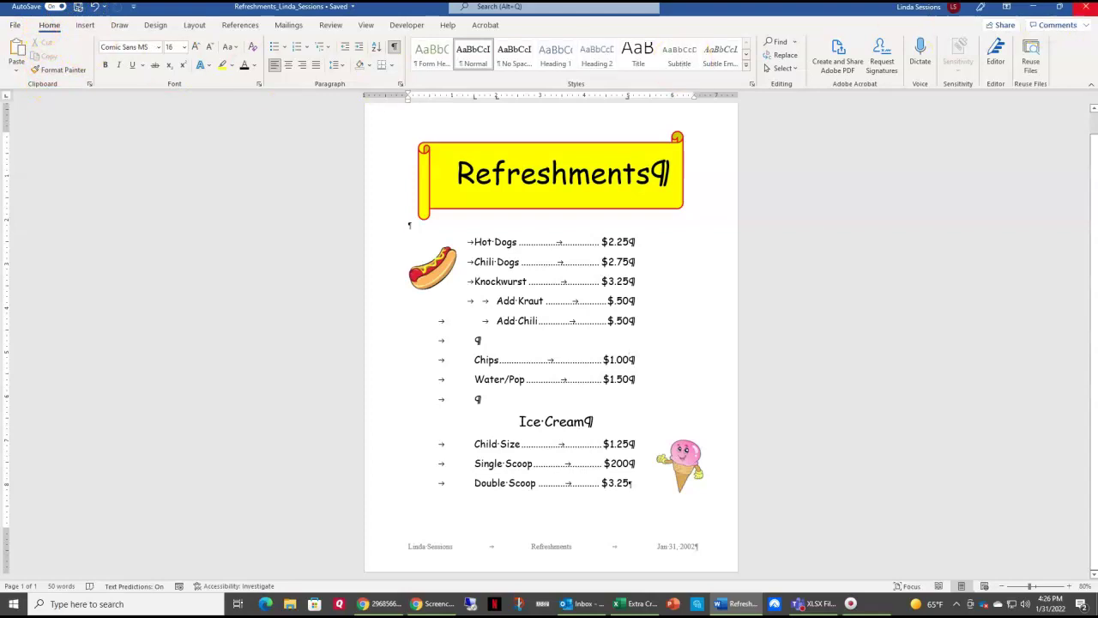
Step: Close the finished refreshments document
click(1087, 8)
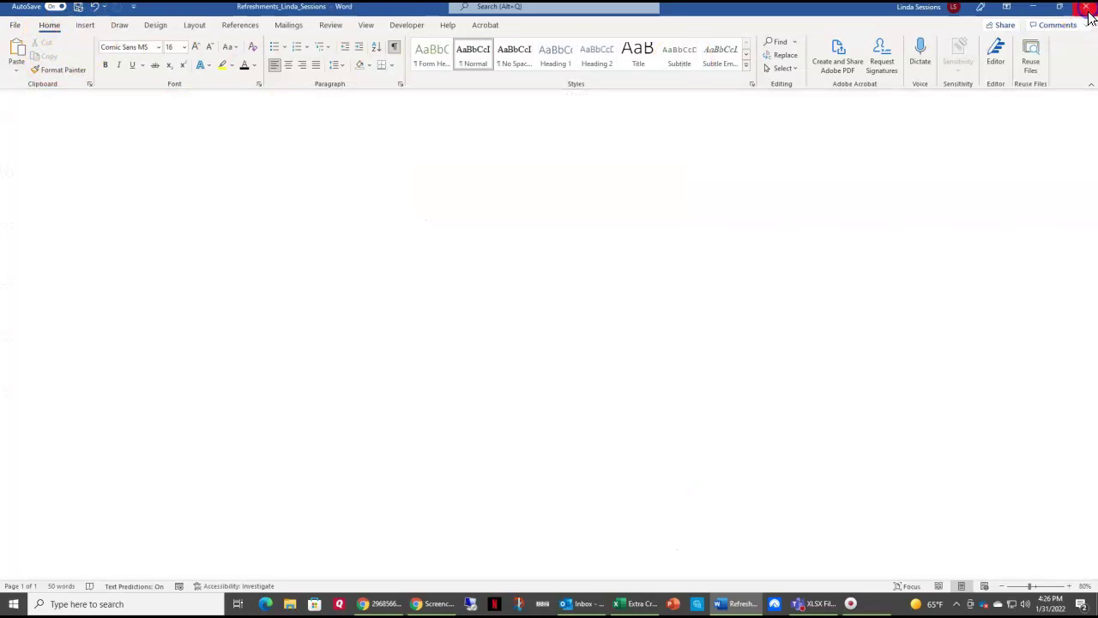